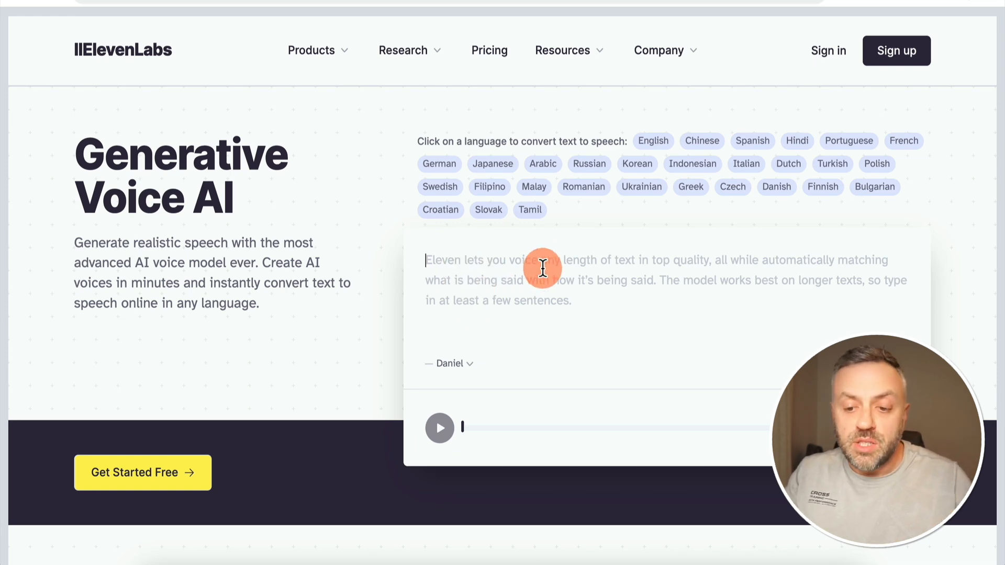
Look through the home page's voice generator use cases for videos, gaming, audiobooks and AI chatbots.
{"action": "scroll", "coordinate": [280, 269], "scroll_direction": "down", "scroll_amount": 6}
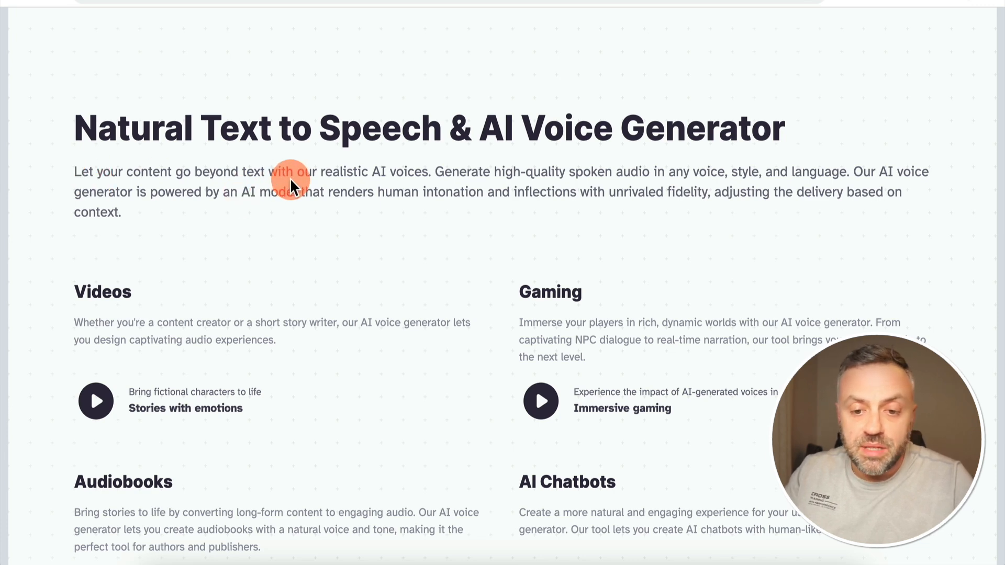
{"action": "scroll", "coordinate": [381, 235], "scroll_direction": "down", "scroll_amount": 4}
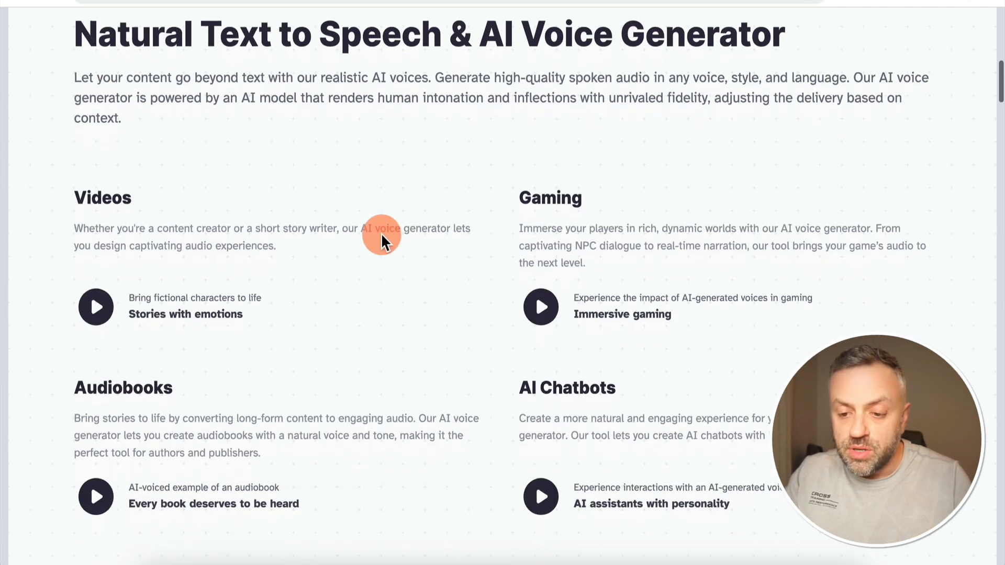
{"action": "scroll", "coordinate": [240, 112], "scroll_direction": "up", "scroll_amount": 1}
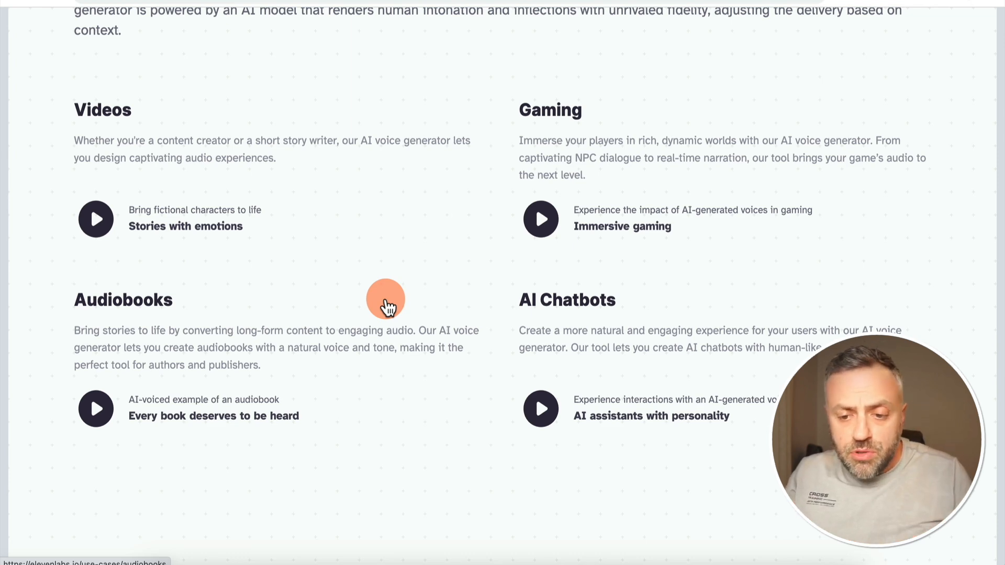
{"action": "scroll", "coordinate": [385, 306], "scroll_direction": "down", "scroll_amount": 10}
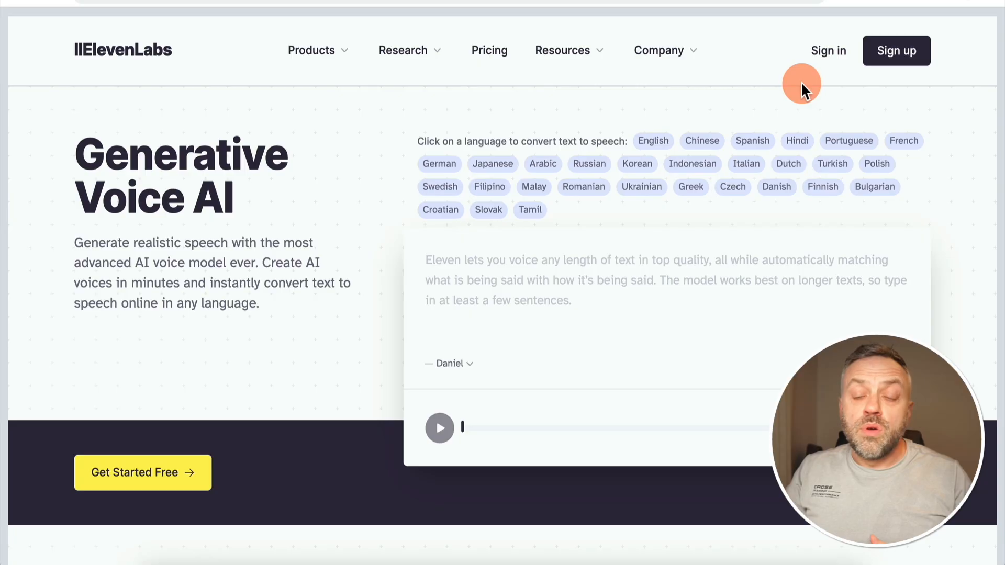
Sign in to the existing ElevenLabs account to reach Speech Synthesis.
{"action": "left_click", "coordinate": [884, 63]}
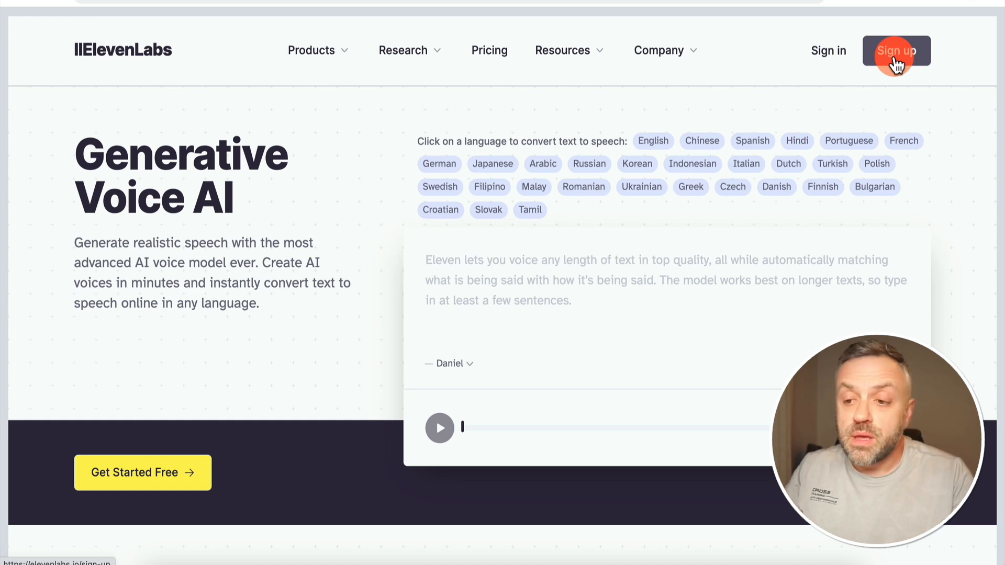
{"action": "left_click", "coordinate": [828, 63]}
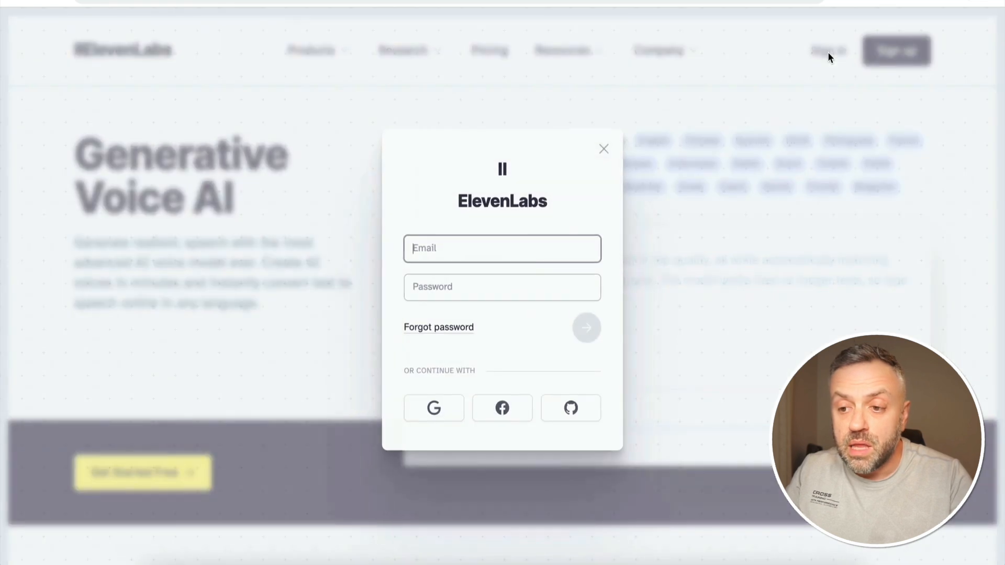
{"action": "left_click", "coordinate": [520, 231]}
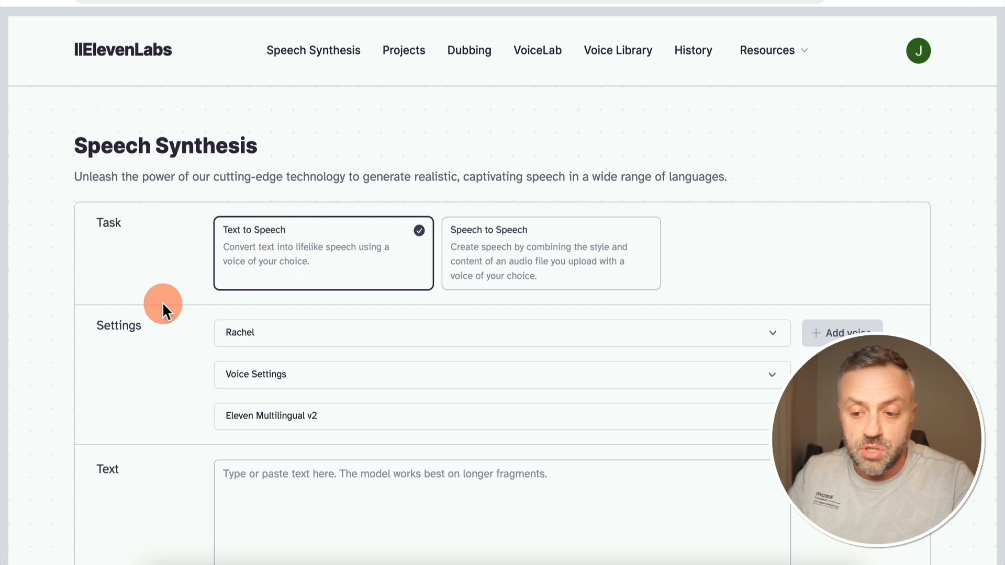
Examine the premade voices available for text to speech, including their accent, tone and use-case tags, without choosing one.
{"action": "scroll", "coordinate": [162, 303], "scroll_direction": "down", "scroll_amount": 2}
{"action": "left_click", "coordinate": [273, 220]}
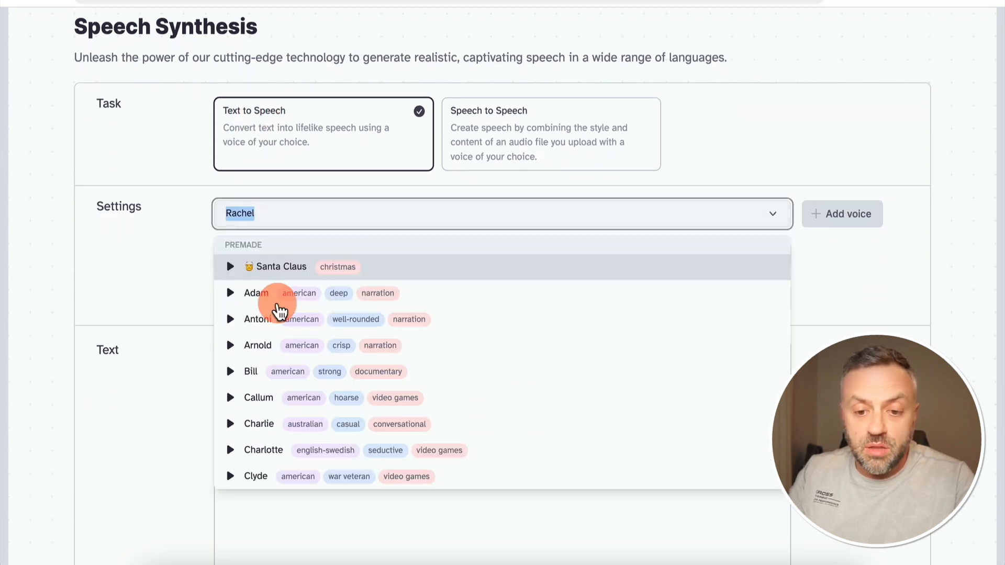
{"action": "scroll", "coordinate": [272, 285], "scroll_direction": "down", "scroll_amount": 10}
{"action": "scroll", "coordinate": [271, 284], "scroll_direction": "up", "scroll_amount": 10}
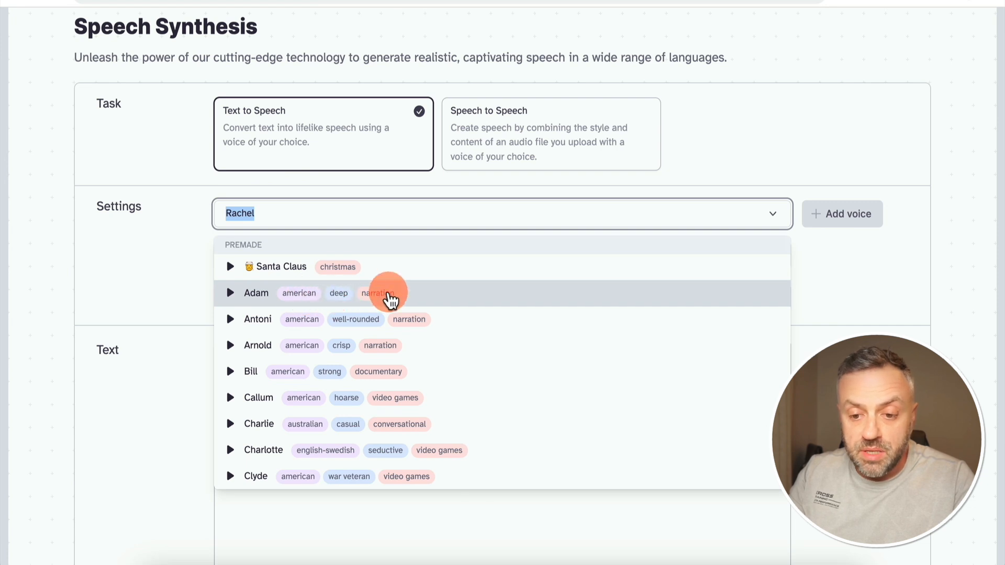
{"action": "scroll", "coordinate": [269, 345], "scroll_direction": "down", "scroll_amount": 6}
{"action": "scroll", "coordinate": [272, 348], "scroll_direction": "up", "scroll_amount": 3}
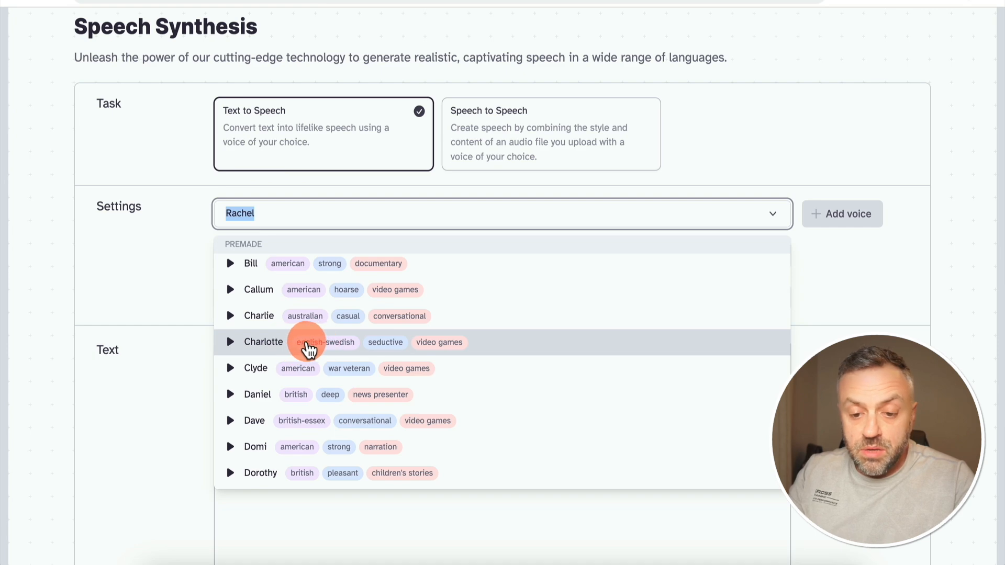
{"action": "scroll", "coordinate": [330, 351], "scroll_direction": "down", "scroll_amount": 4}
{"action": "scroll", "coordinate": [331, 354], "scroll_direction": "up", "scroll_amount": 1}
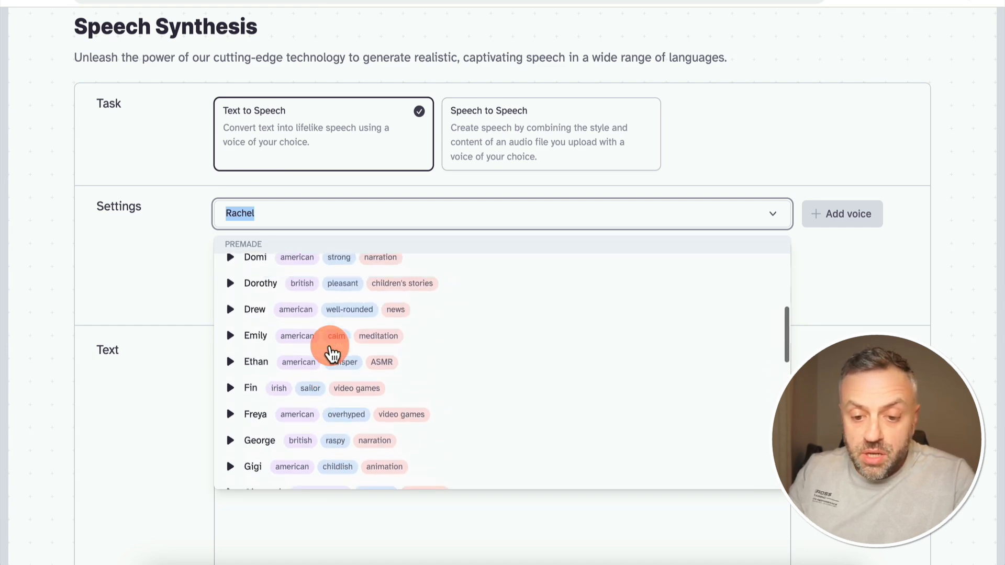
{"action": "scroll", "coordinate": [317, 398], "scroll_direction": "down", "scroll_amount": 7}
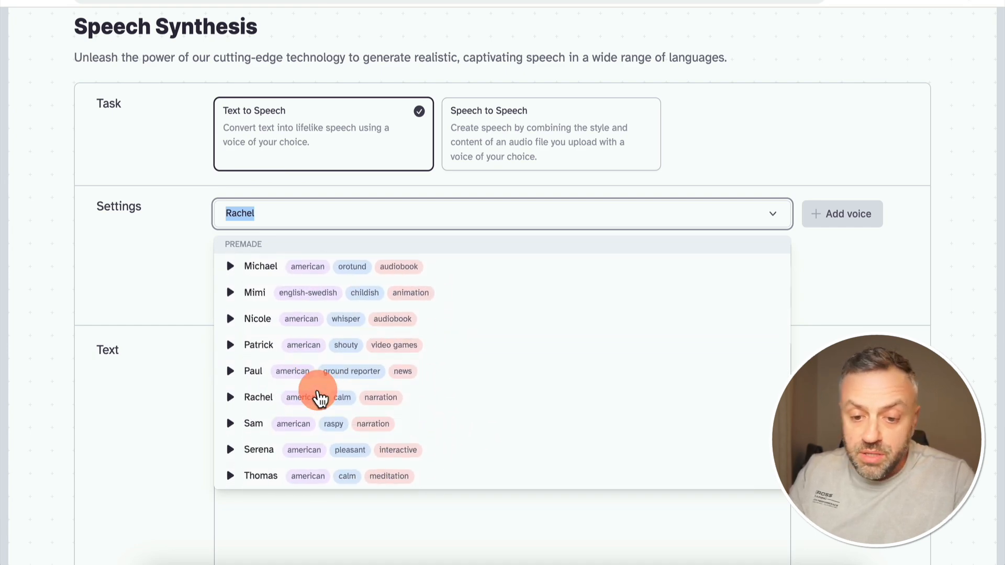
{"action": "scroll", "coordinate": [320, 399], "scroll_direction": "up", "scroll_amount": 5}
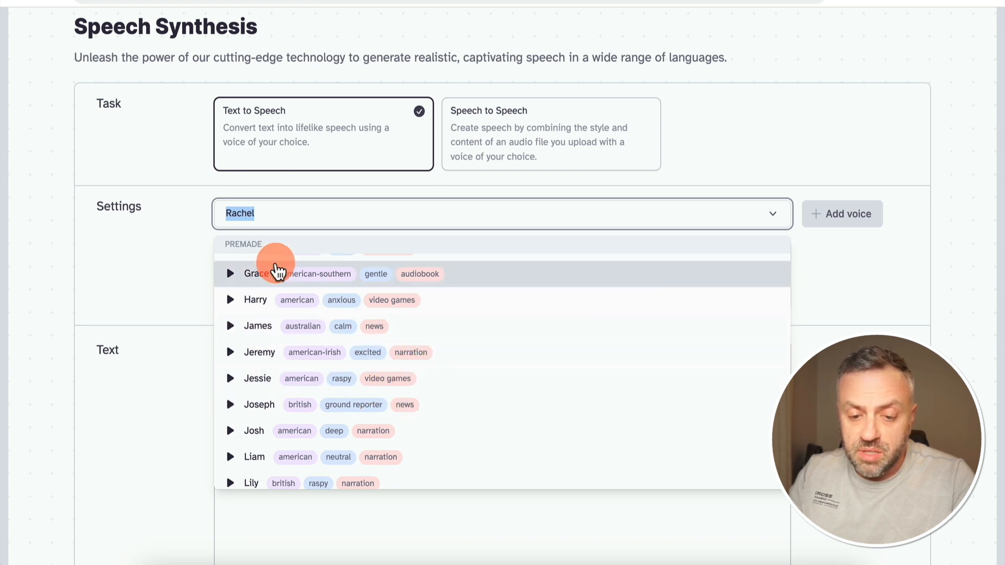
{"action": "left_click", "coordinate": [187, 260]}
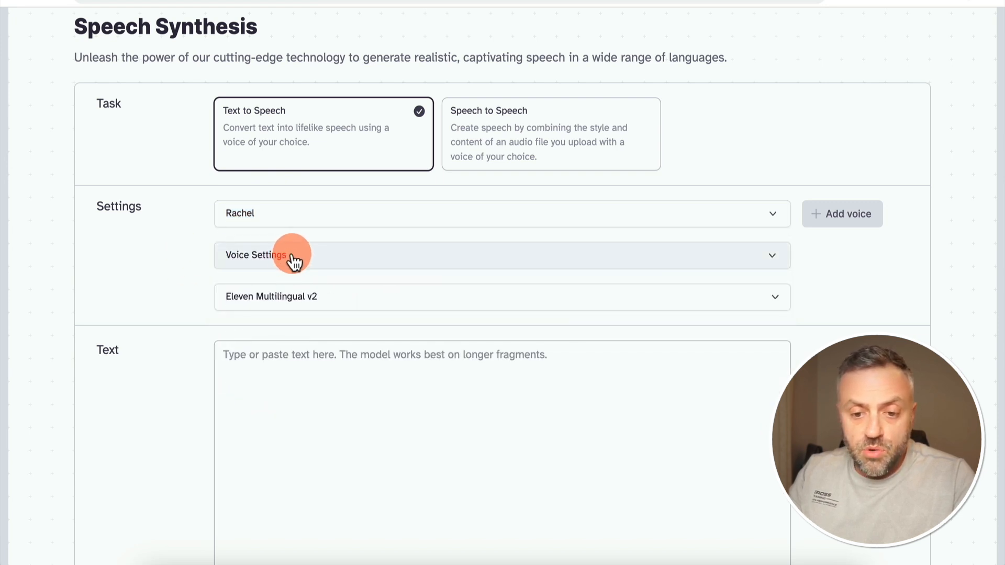
Review the voice settings and choose Eleven Multilingual v2 as the speech model.
{"action": "left_click", "coordinate": [292, 258]}
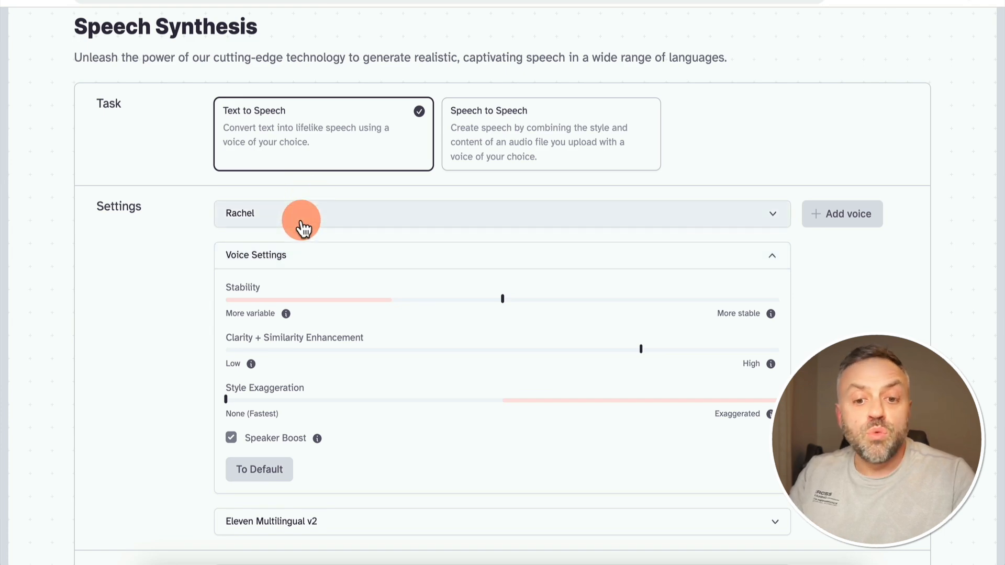
{"action": "left_click", "coordinate": [285, 257]}
{"action": "left_click", "coordinate": [285, 297]}
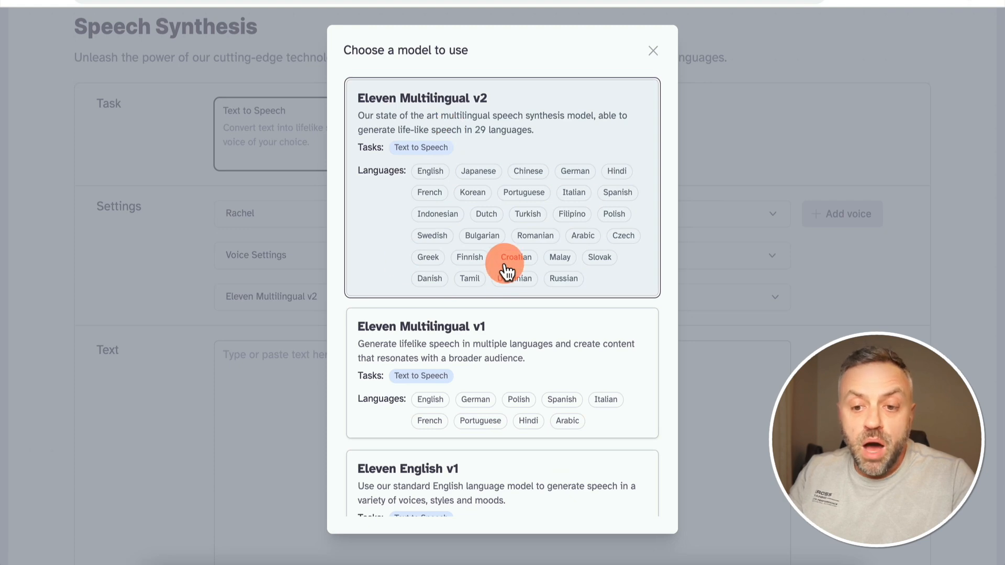
{"action": "scroll", "coordinate": [408, 262], "scroll_direction": "down", "scroll_amount": 3}
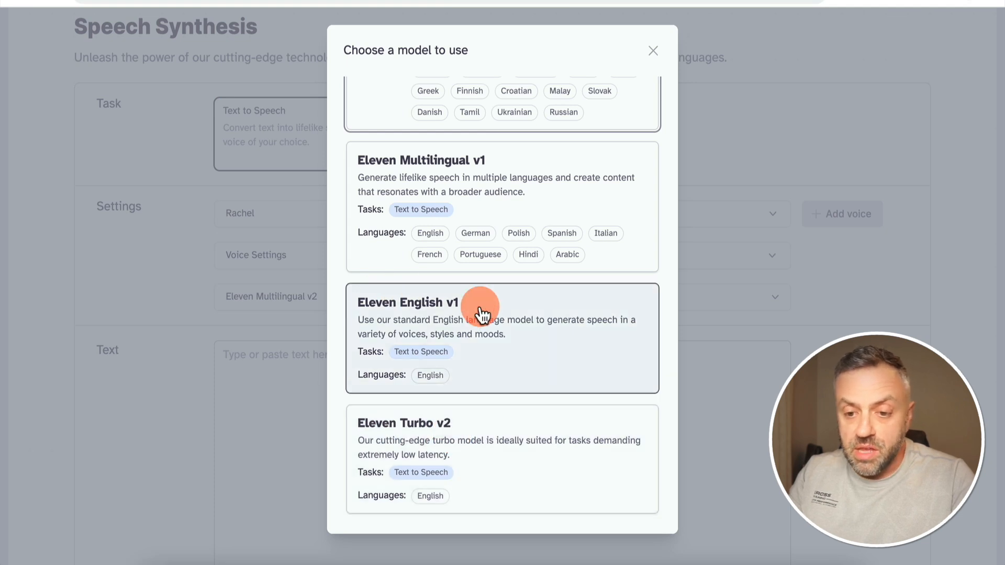
{"action": "scroll", "coordinate": [427, 181], "scroll_direction": "up", "scroll_amount": 3}
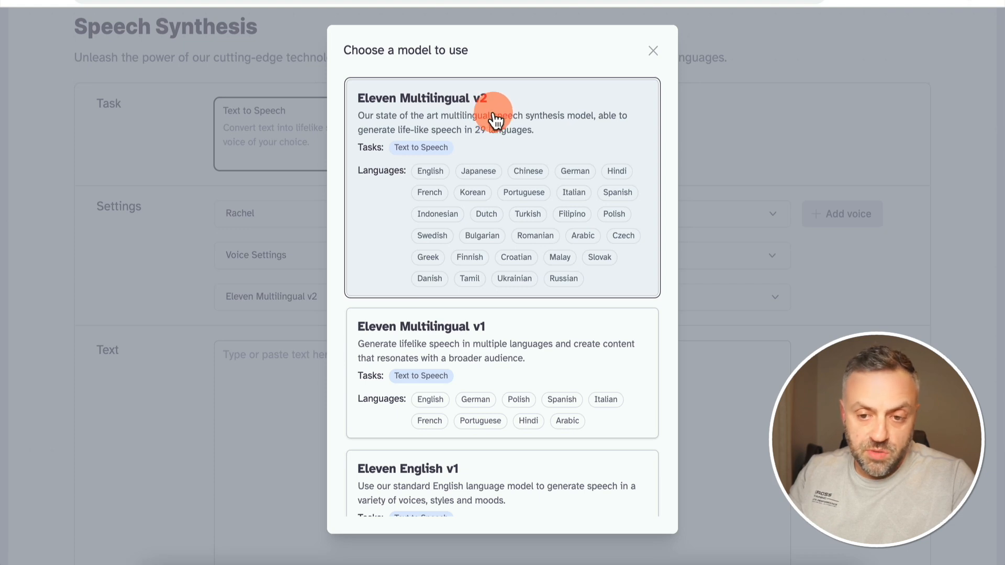
{"action": "left_click", "coordinate": [503, 136]}
Enter the text "It was the best of times, it was the worst of times." and select the premade Santa Claus voice.
{"action": "left_click", "coordinate": [310, 391]}
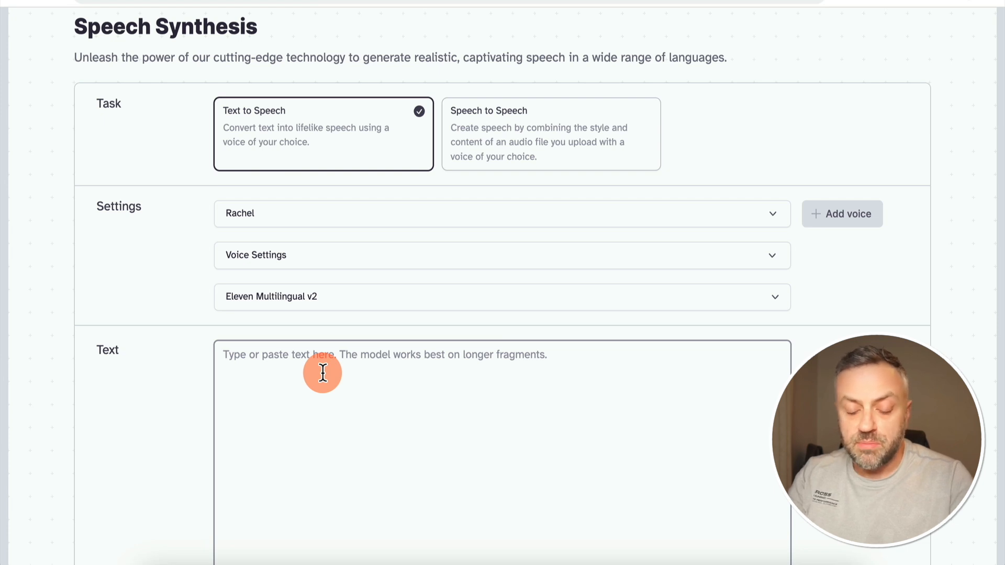
{"action": "type", "text": "It"}
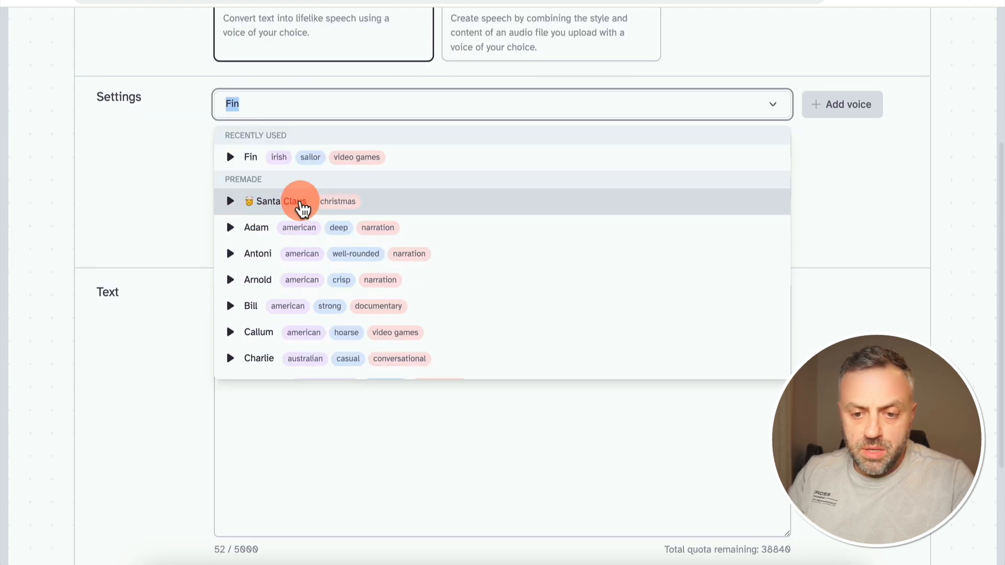
{"action": "left_click", "coordinate": [298, 205]}
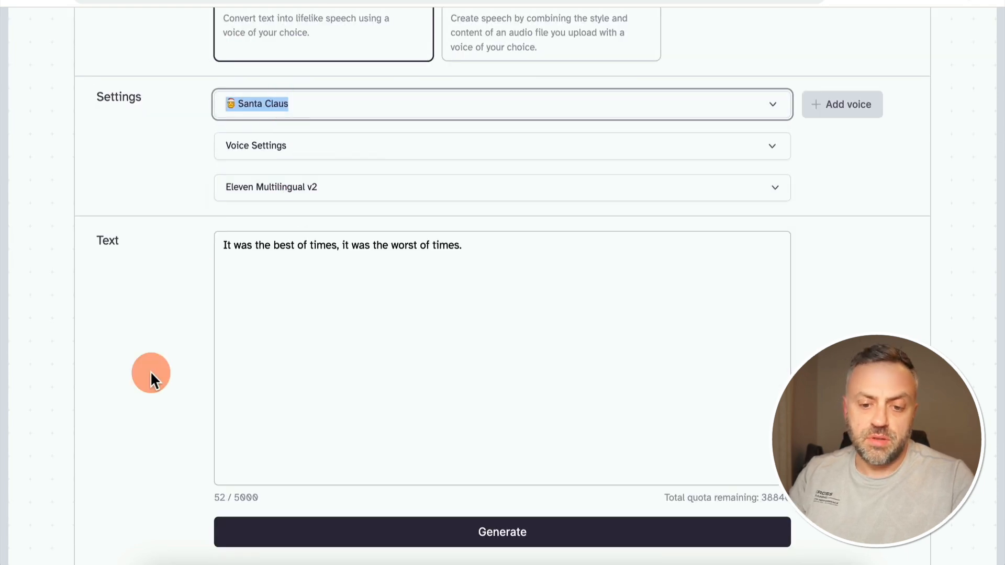
Generate the speech with the Santa Claus voice and play back the resulting audio.
{"action": "scroll", "coordinate": [152, 377], "scroll_direction": "down", "scroll_amount": 2}
{"action": "left_click", "coordinate": [477, 466]}
{"action": "left_click", "coordinate": [501, 470]}
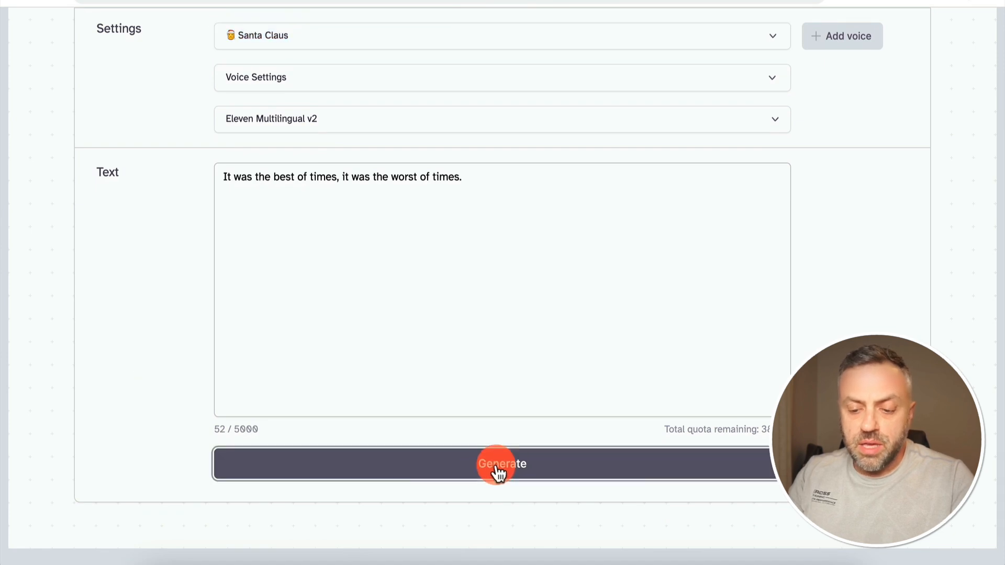
{"action": "left_click", "coordinate": [477, 268]}
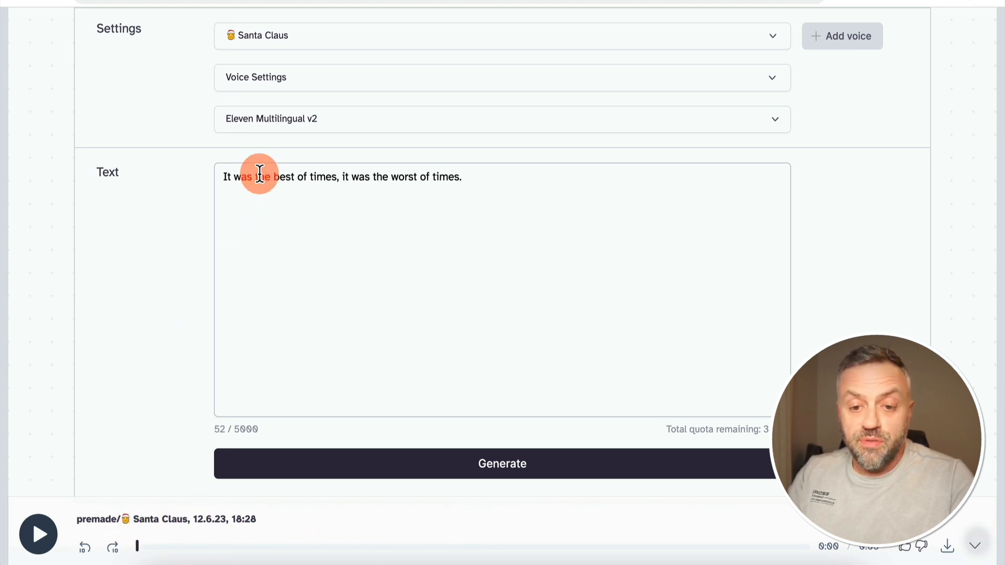
{"action": "left_click", "coordinate": [44, 537]}
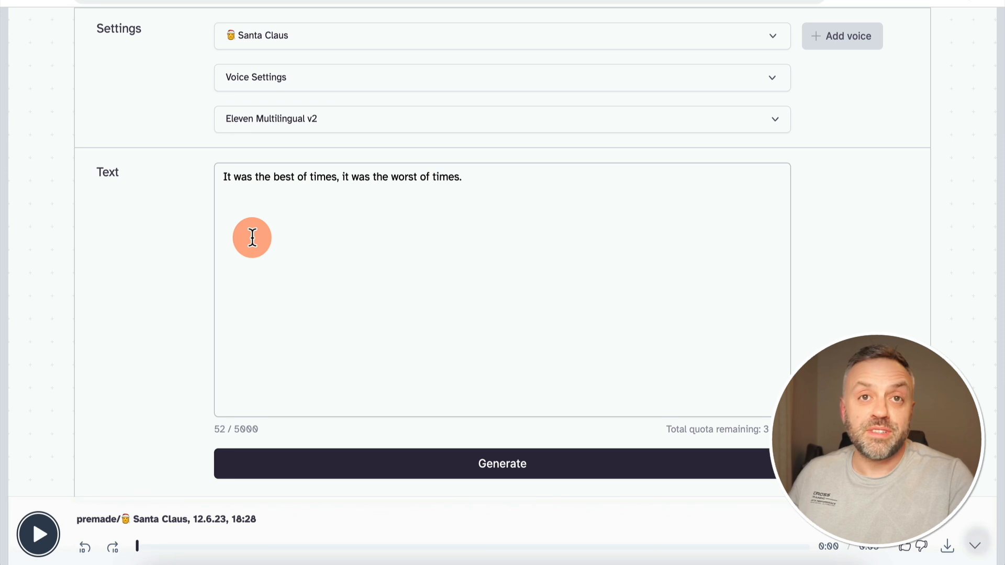
{"action": "left_click", "coordinate": [219, 196]}
{"action": "left_click", "coordinate": [116, 335]}
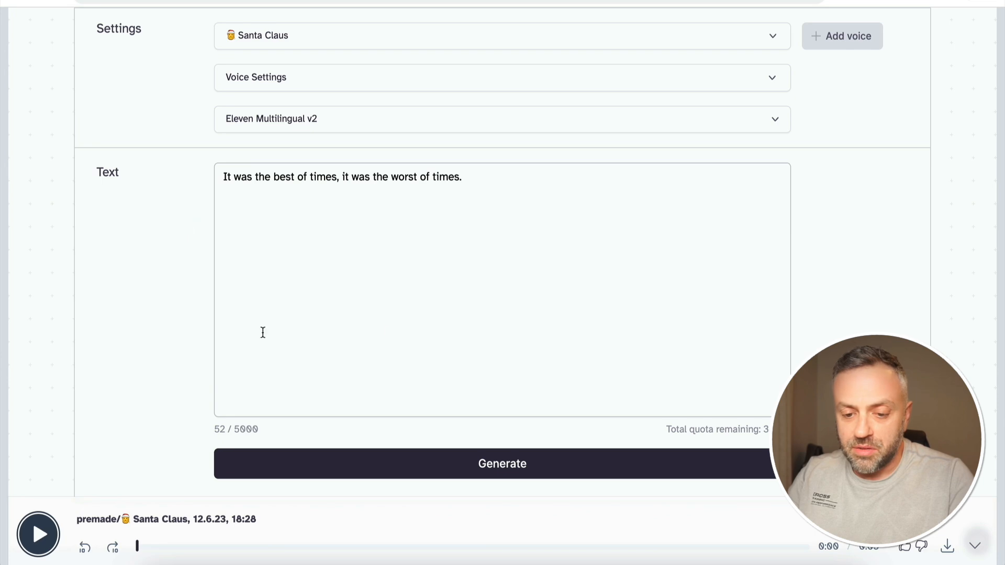
Change the voice to the British Dorothy voice and switch to the recommended Eleven Multilingual v1 model.
{"action": "scroll", "coordinate": [565, 128], "scroll_direction": "up", "scroll_amount": 2}
{"action": "left_click", "coordinate": [577, 97]}
{"action": "scroll", "coordinate": [387, 286], "scroll_direction": "down", "scroll_amount": 6}
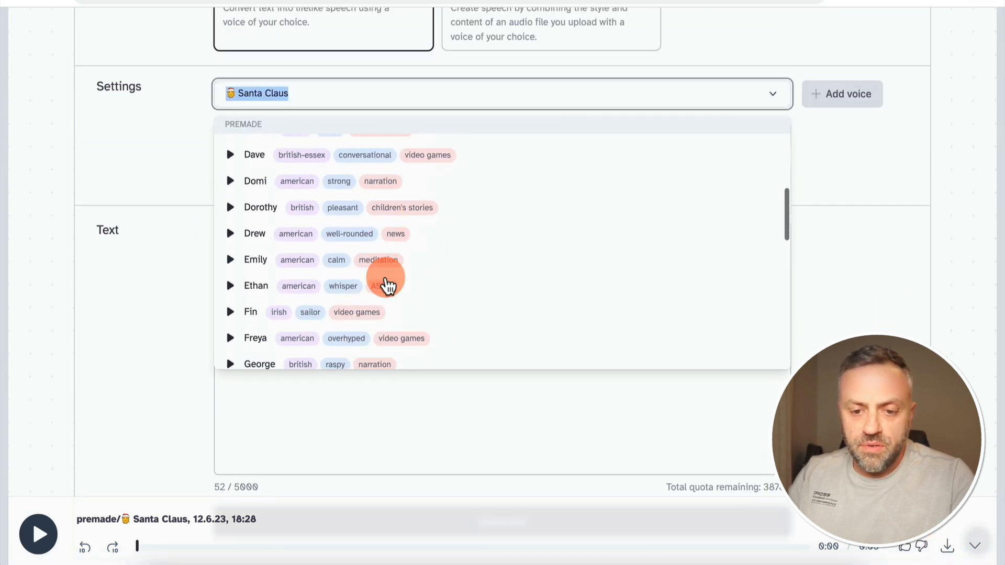
{"action": "scroll", "coordinate": [387, 285], "scroll_direction": "up", "scroll_amount": 1}
{"action": "left_click", "coordinate": [260, 238]}
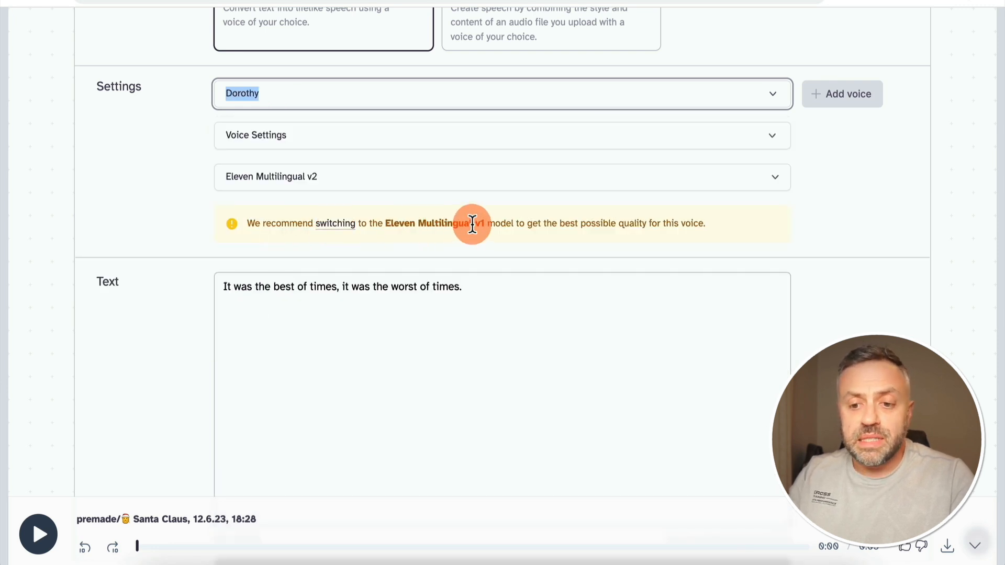
{"action": "left_click", "coordinate": [346, 224]}
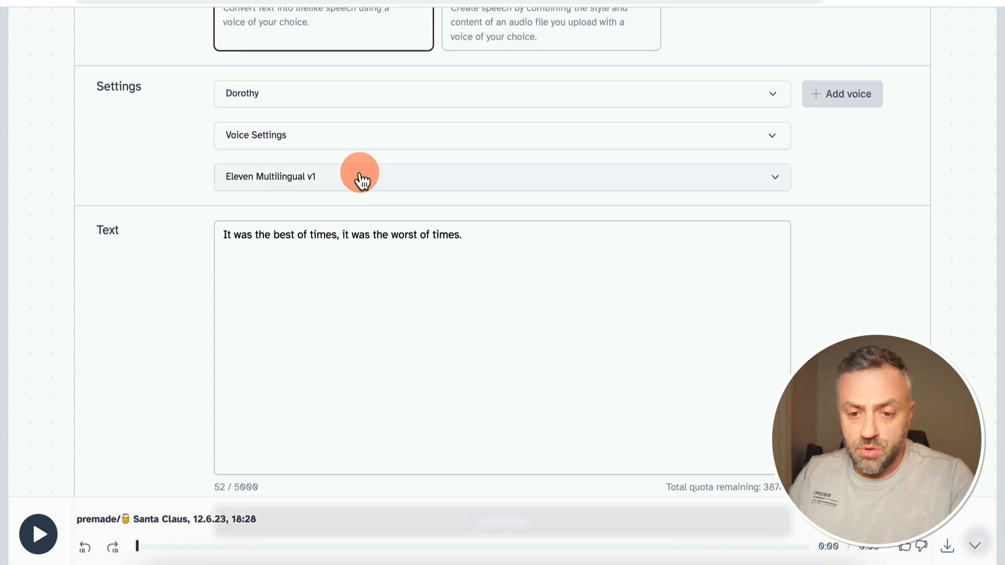
{"action": "left_click", "coordinate": [268, 99]}
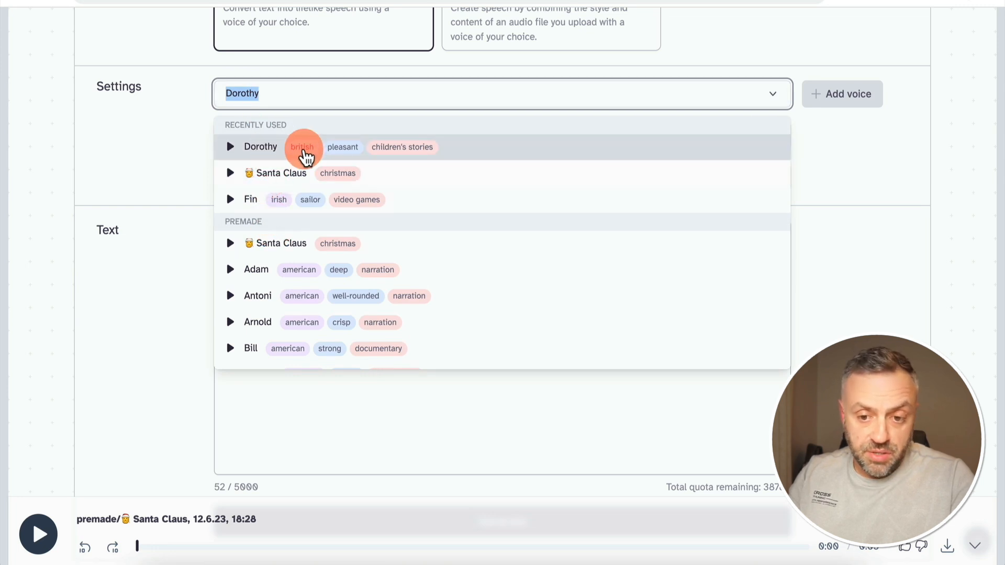
{"action": "left_click", "coordinate": [152, 162]}
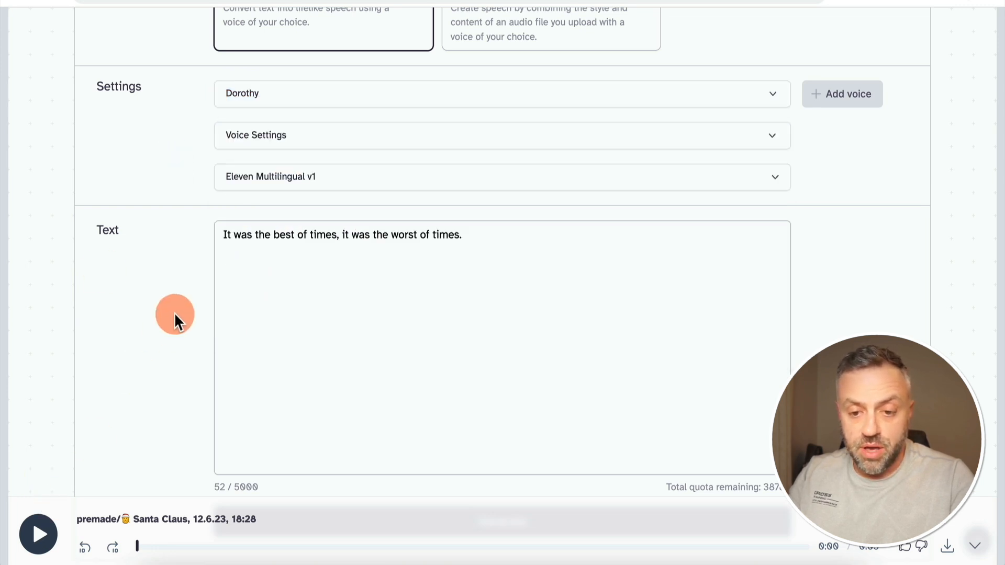
Generate the same text with the Dorothy voice and play back the resulting audio.
{"action": "scroll", "coordinate": [173, 346], "scroll_direction": "down", "scroll_amount": 2}
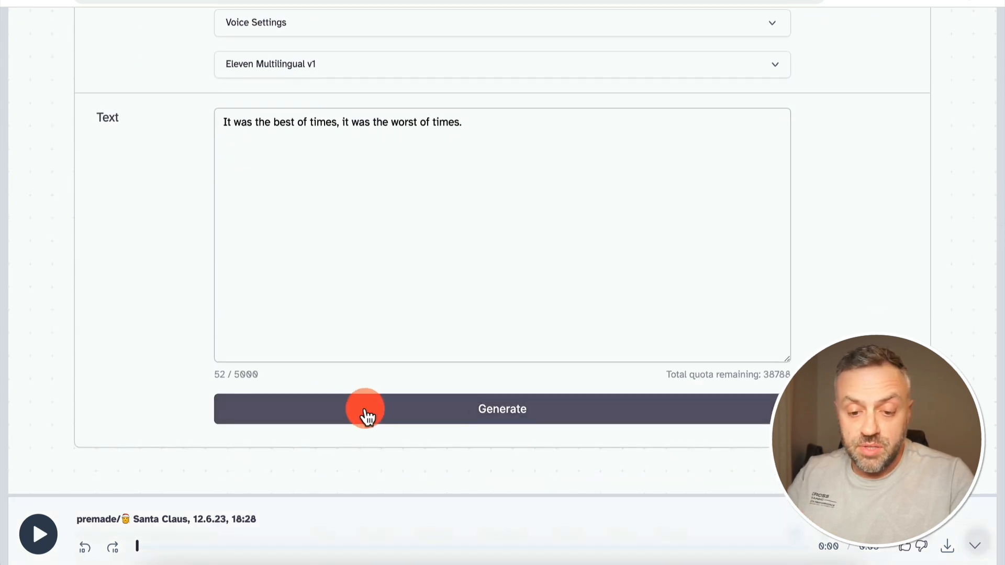
{"action": "left_click", "coordinate": [426, 411]}
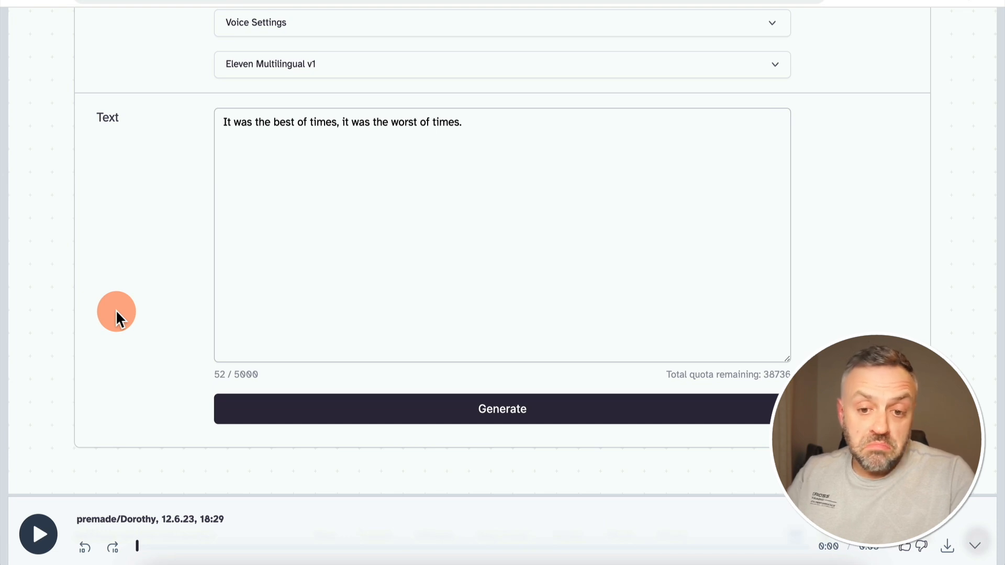
{"action": "scroll", "coordinate": [117, 312], "scroll_direction": "up", "scroll_amount": 2}
{"action": "scroll", "coordinate": [130, 313], "scroll_direction": "down", "scroll_amount": 2}
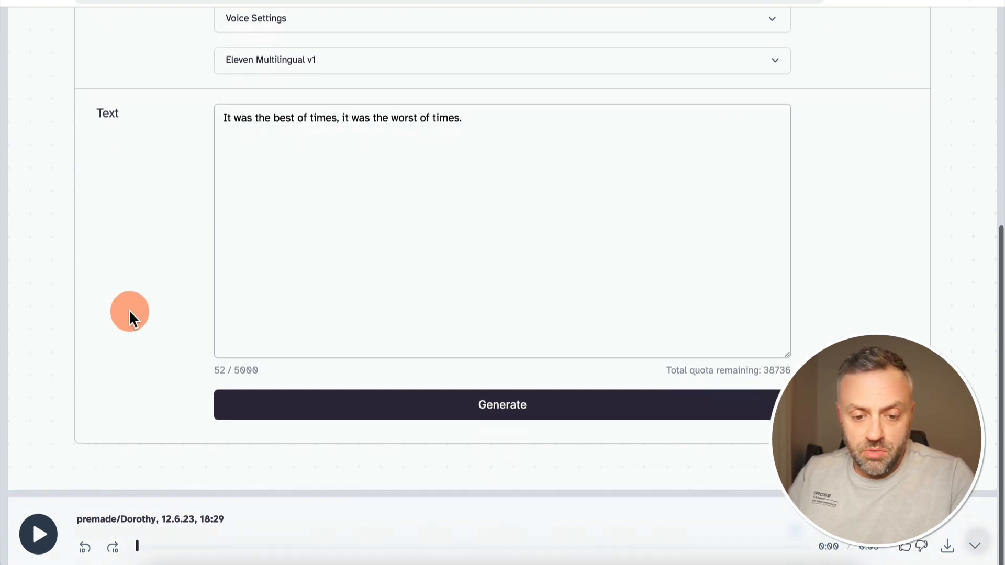
{"action": "left_click", "coordinate": [37, 534]}
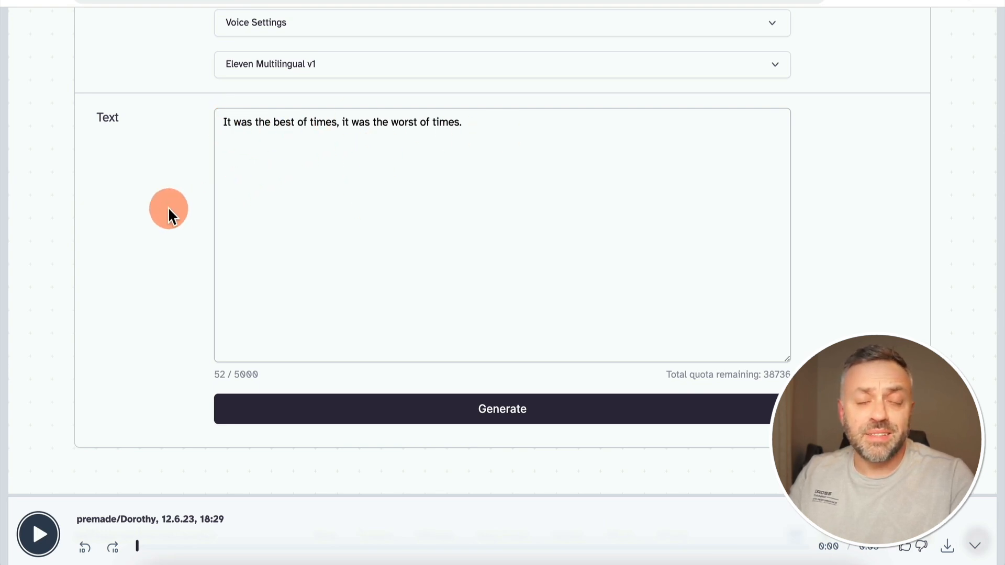
{"action": "scroll", "coordinate": [164, 213], "scroll_direction": "up", "scroll_amount": 2}
{"action": "scroll", "coordinate": [164, 213], "scroll_direction": "up", "scroll_amount": 1}
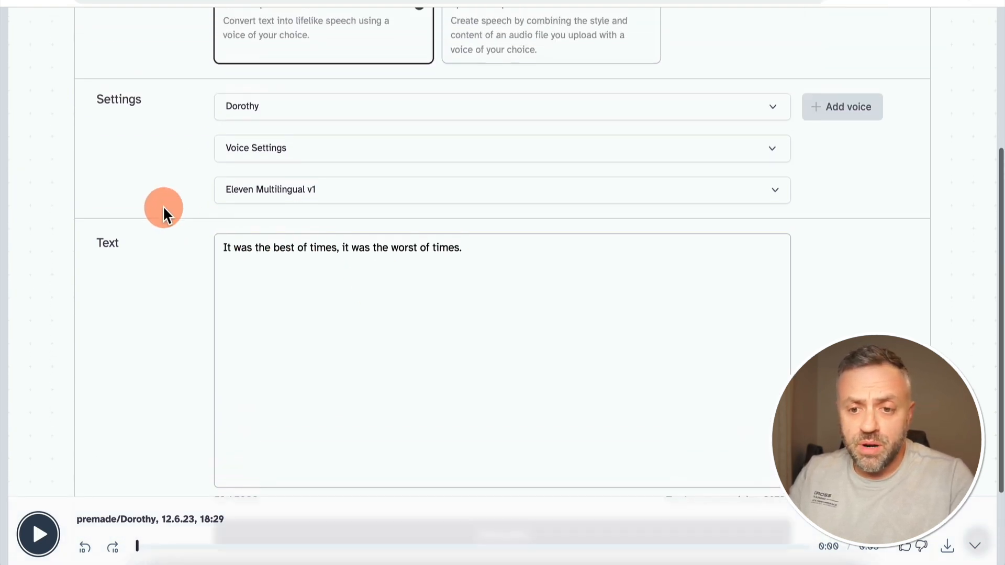
Change the voice to the English-Swedish Charlotte voice and generate speech from the same text.
{"action": "left_click", "coordinate": [274, 115]}
{"action": "scroll", "coordinate": [288, 312], "scroll_direction": "down", "scroll_amount": 5}
{"action": "scroll", "coordinate": [287, 312], "scroll_direction": "down", "scroll_amount": 3}
{"action": "scroll", "coordinate": [308, 280], "scroll_direction": "up", "scroll_amount": 1}
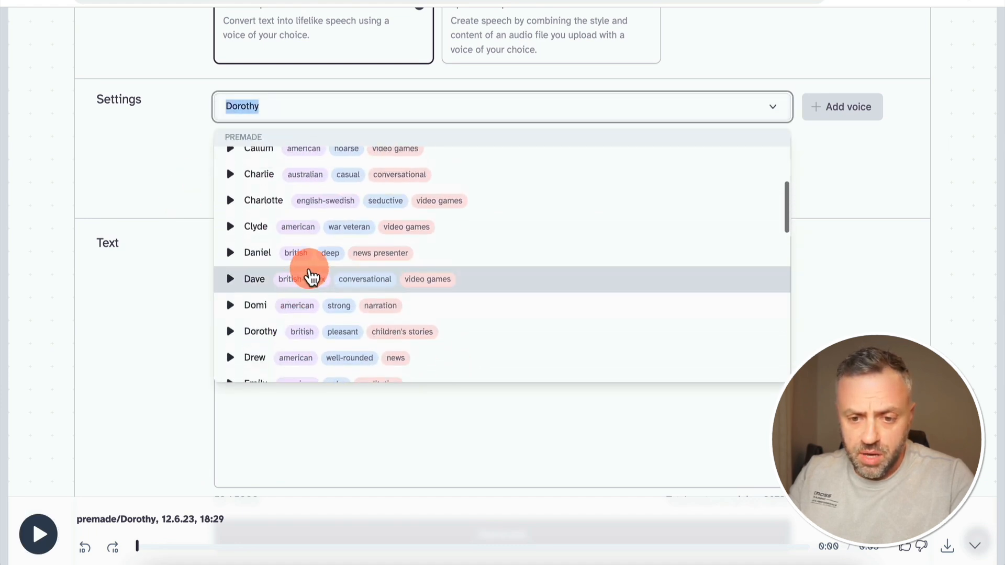
{"action": "left_click", "coordinate": [274, 205]}
{"action": "left_click", "coordinate": [155, 231]}
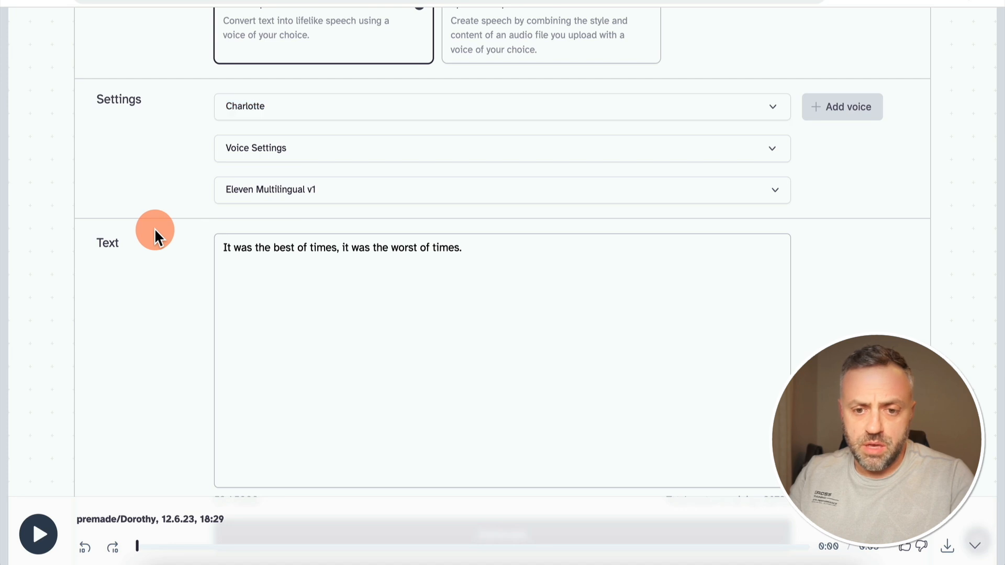
{"action": "scroll", "coordinate": [155, 230], "scroll_direction": "down", "scroll_amount": 2}
{"action": "left_click", "coordinate": [338, 424]}
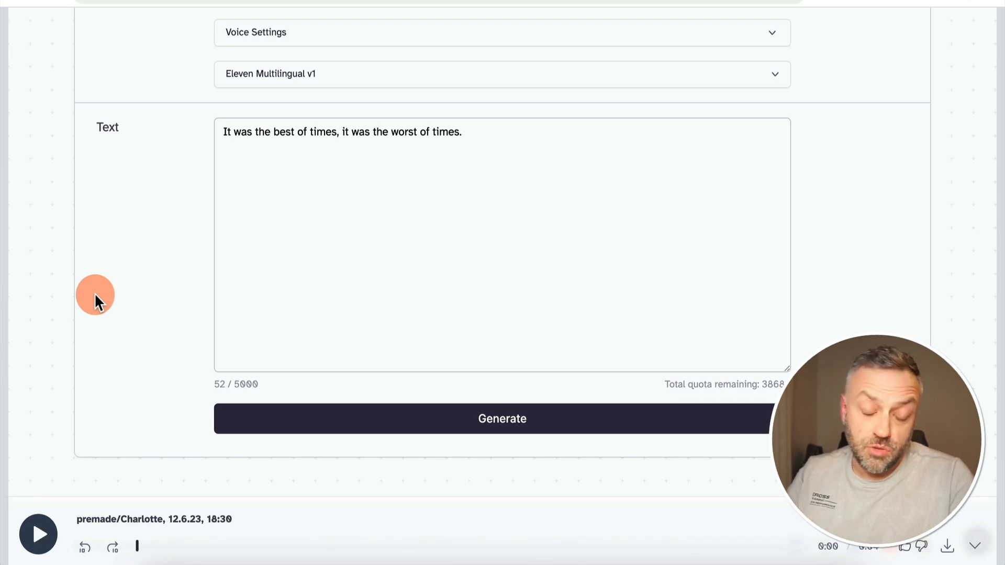
Switch the task to Speech to Speech and review its settings and audio upload and recording options.
{"action": "scroll", "coordinate": [95, 294], "scroll_direction": "up", "scroll_amount": 6}
{"action": "left_click", "coordinate": [500, 247]}
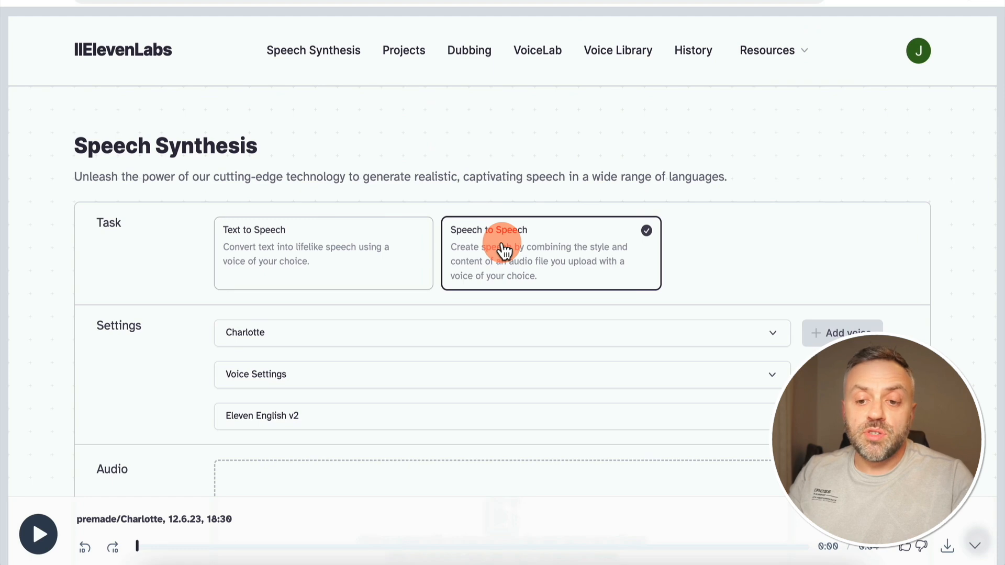
{"action": "scroll", "coordinate": [503, 252], "scroll_direction": "down", "scroll_amount": 5}
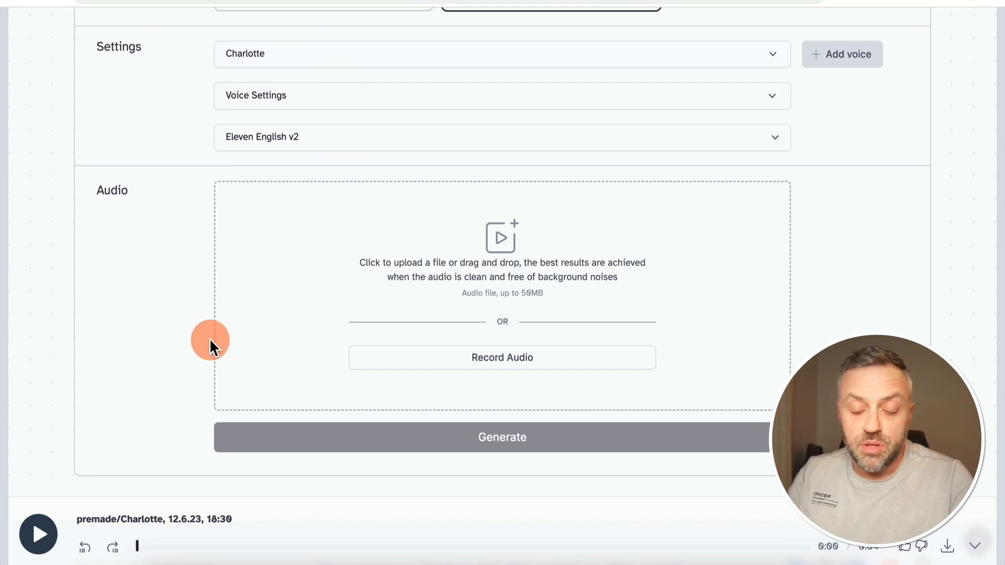
{"action": "scroll", "coordinate": [160, 329], "scroll_direction": "up", "scroll_amount": 5}
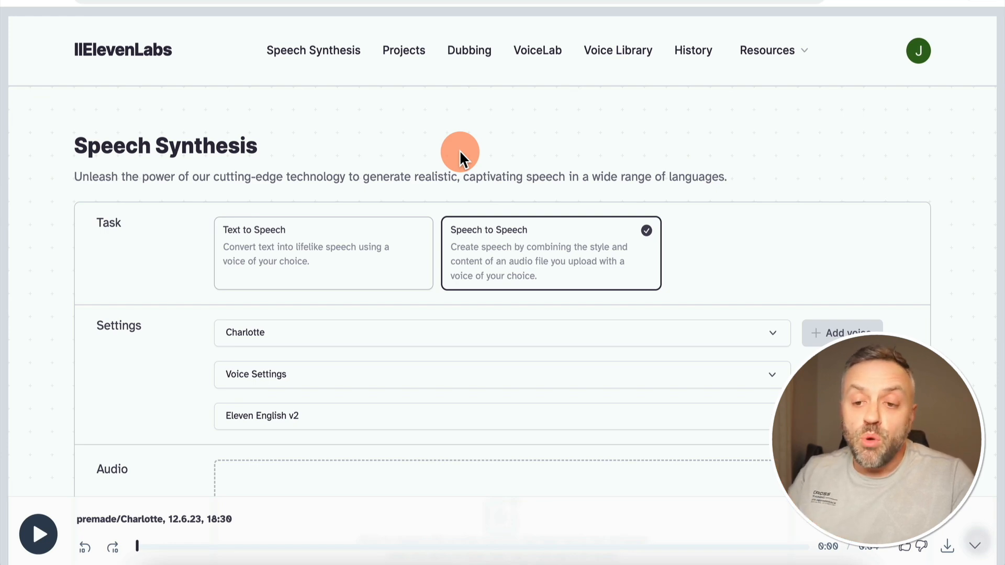
Start adding a voice in VoiceLab from the community Voice Library and browse the available voices.
{"action": "left_click", "coordinate": [527, 58]}
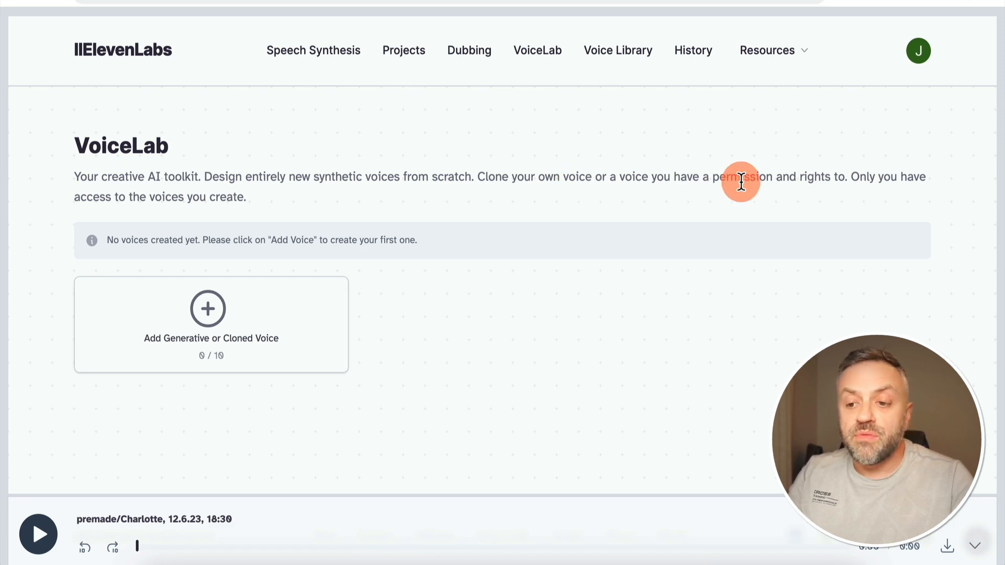
{"action": "left_click", "coordinate": [230, 314]}
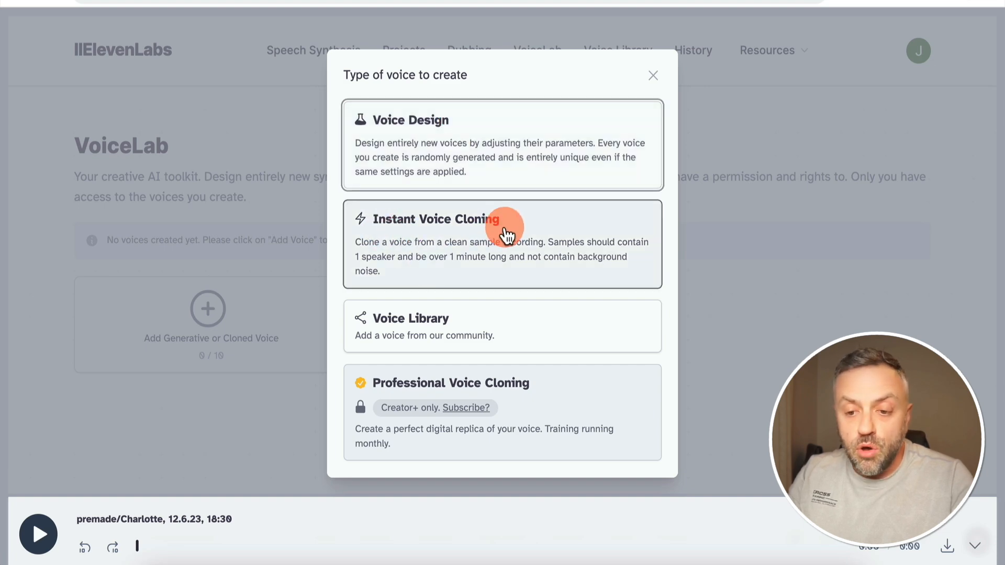
{"action": "left_click", "coordinate": [425, 334]}
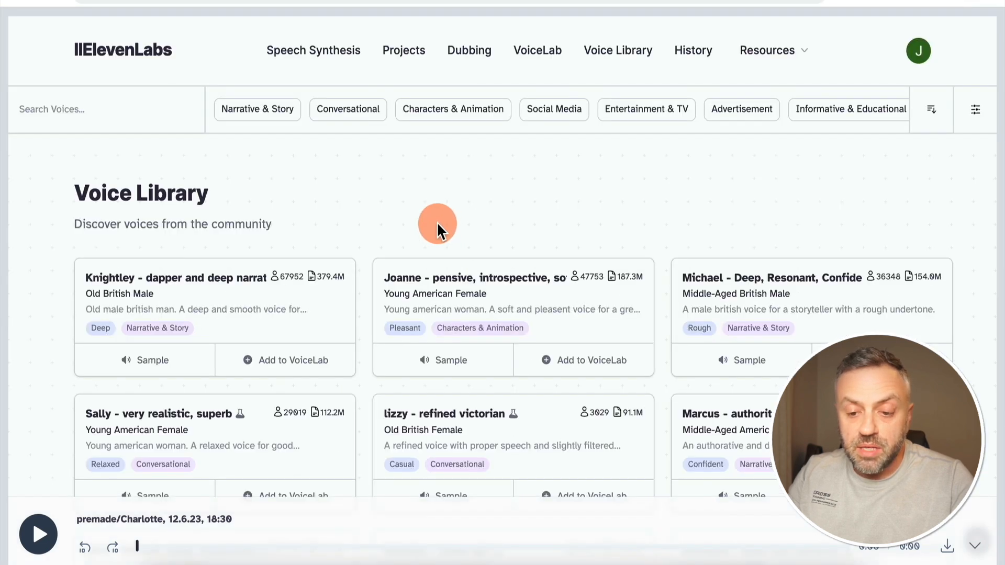
{"action": "scroll", "coordinate": [437, 222], "scroll_direction": "down", "scroll_amount": 3}
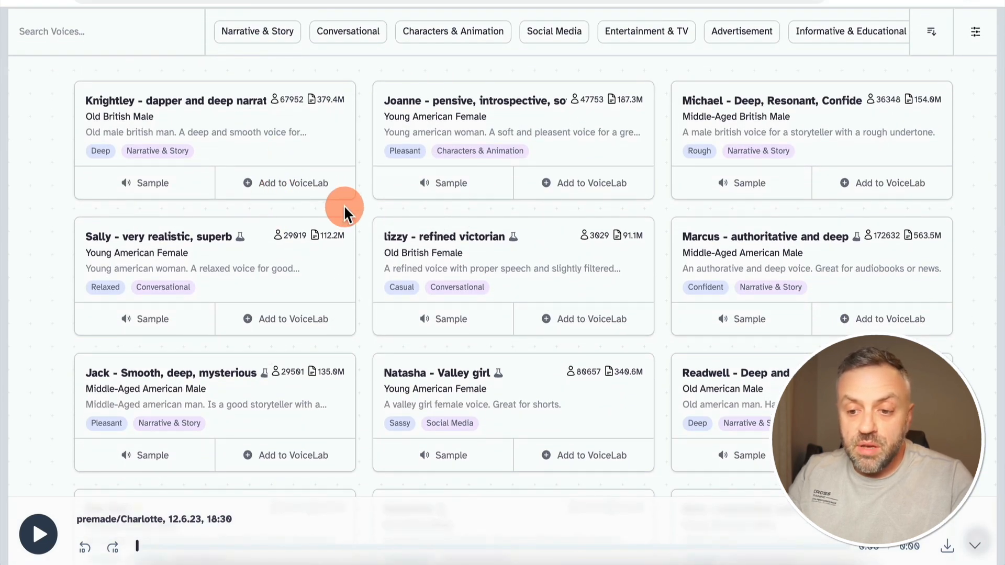
{"action": "scroll", "coordinate": [377, 233], "scroll_direction": "down", "scroll_amount": 3}
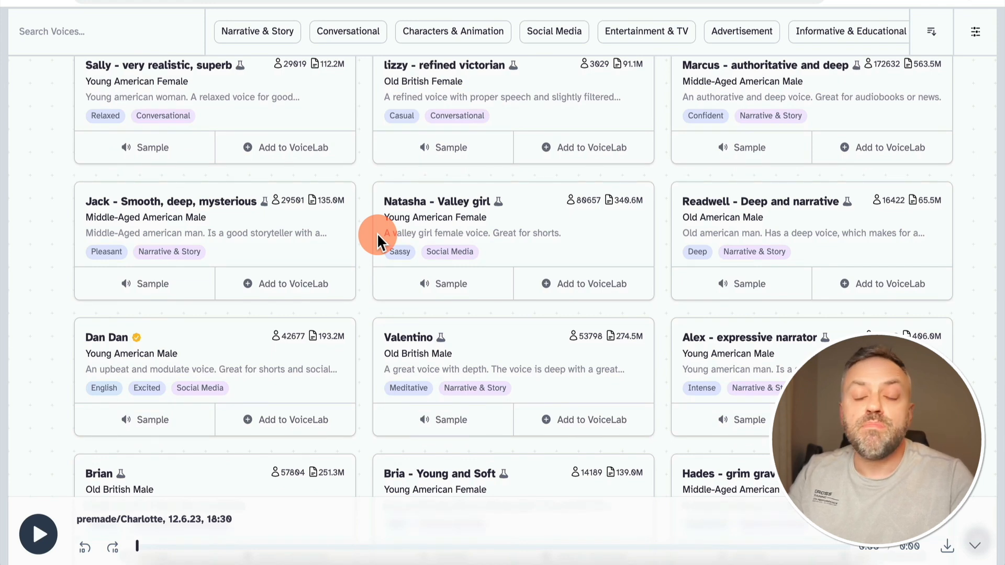
Add the community voice "Jack - Smooth, deep, mysterious" to VoiceLab and start adding another generative or cloned voice.
{"action": "left_click", "coordinate": [293, 285]}
{"action": "left_click", "coordinate": [602, 330]}
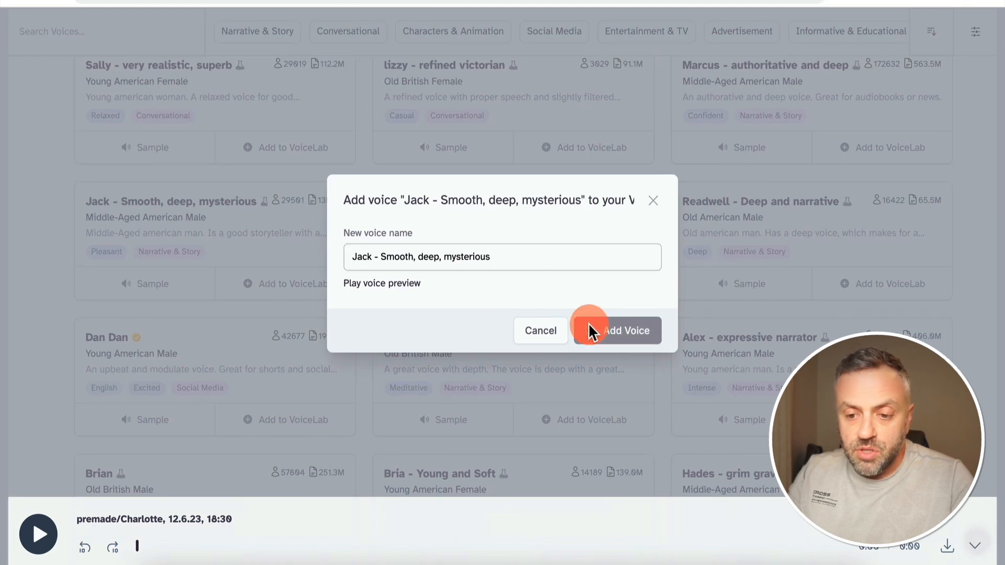
{"action": "left_click", "coordinate": [651, 323]}
{"action": "scroll", "coordinate": [351, 209], "scroll_direction": "up", "scroll_amount": 7}
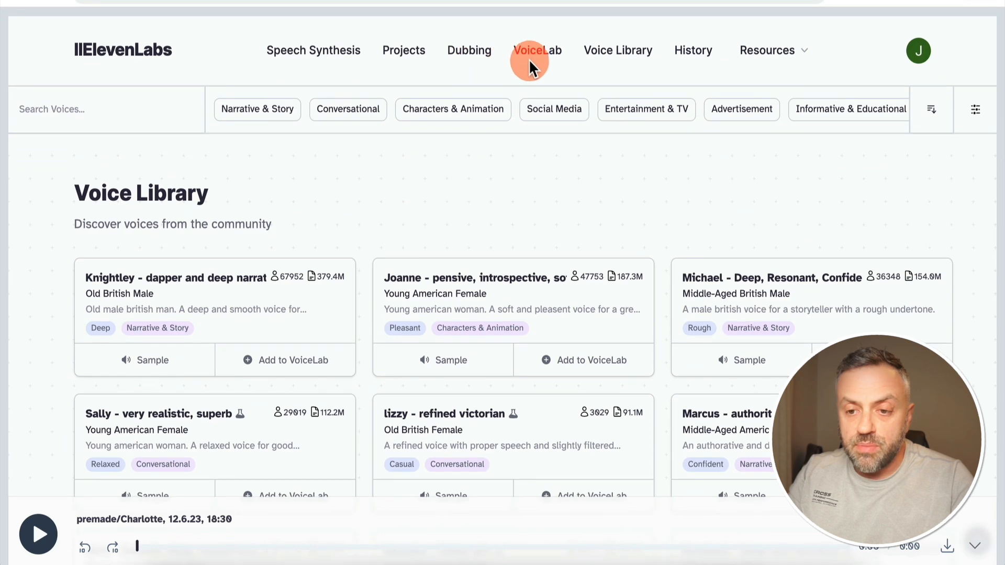
{"action": "left_click", "coordinate": [538, 52]}
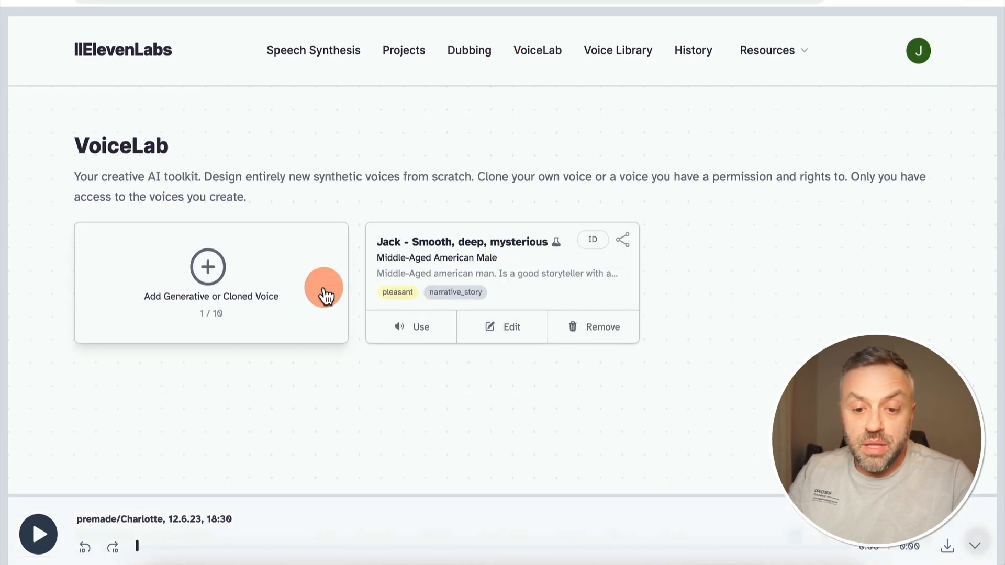
{"action": "left_click", "coordinate": [218, 269]}
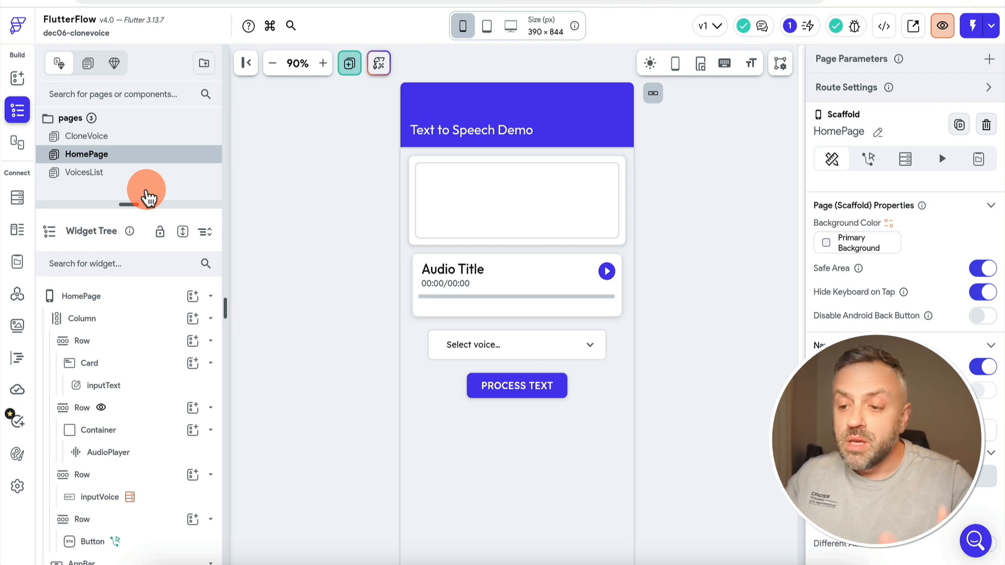
Switch to the dec06-clonevoice project in FlutterFlow, run it in test mode and select the Emily voice in the Text to Speech Demo.
{"action": "left_click_drag", "start_coordinate": [136, 203], "coordinate": [137, 244]}
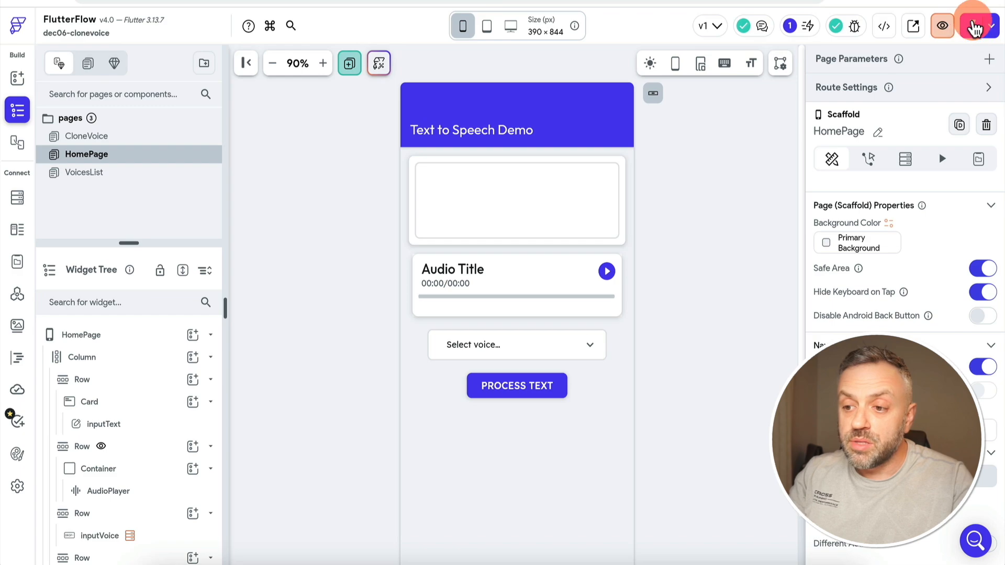
{"action": "left_click", "coordinate": [975, 28]}
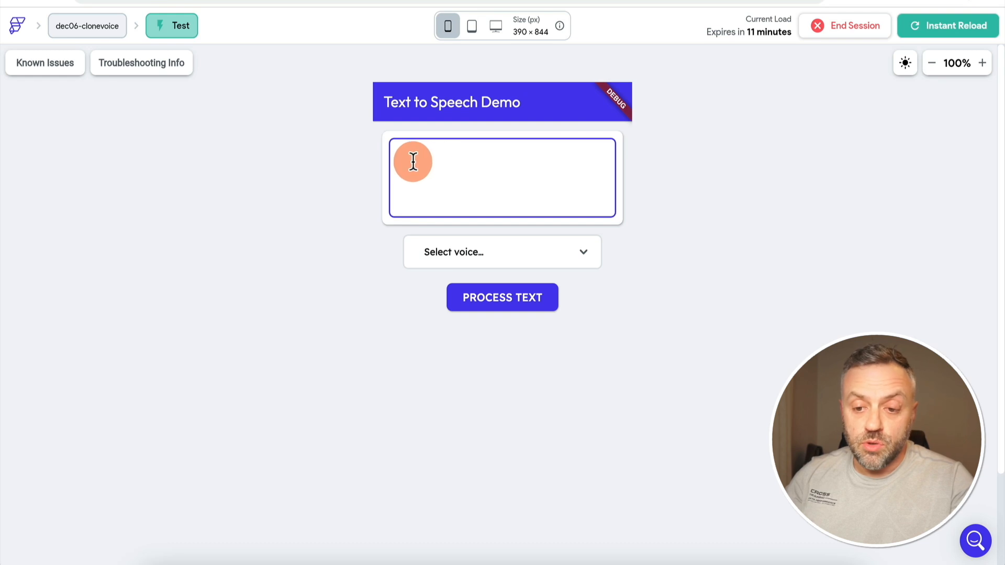
{"action": "left_click", "coordinate": [534, 262]}
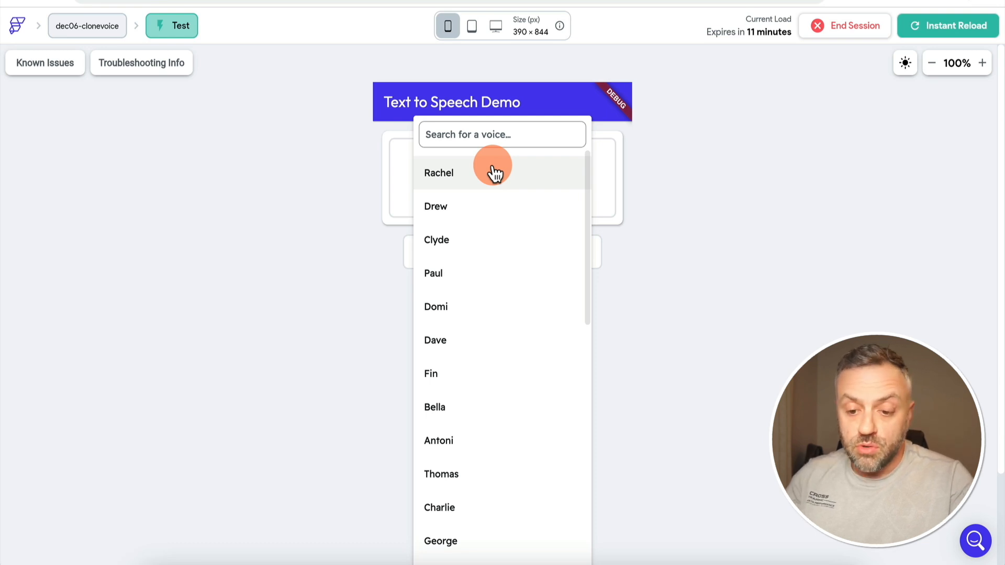
{"action": "scroll", "coordinate": [472, 164], "scroll_direction": "down", "scroll_amount": 3}
{"action": "scroll", "coordinate": [471, 337], "scroll_direction": "down", "scroll_amount": 4}
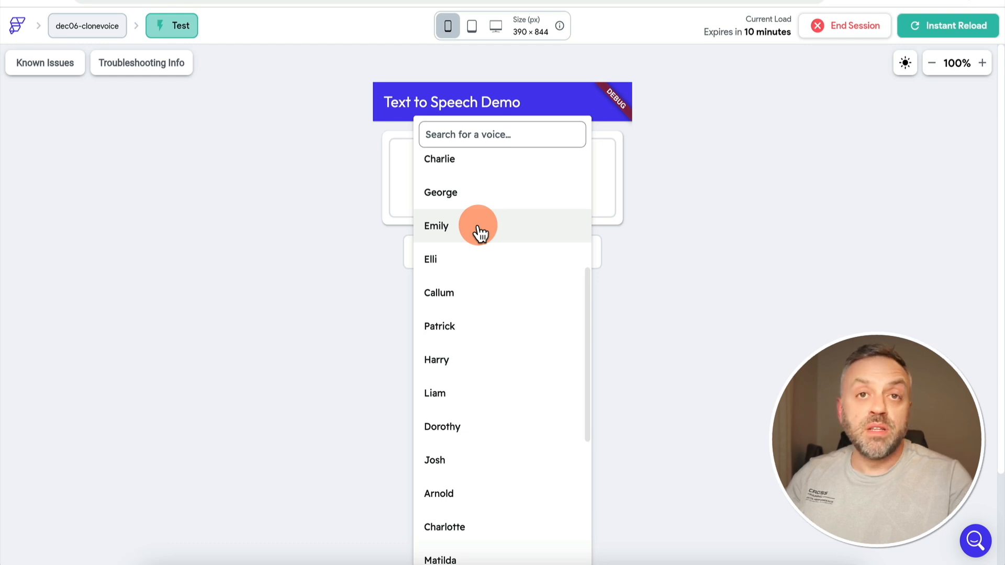
{"action": "left_click", "coordinate": [480, 139]}
{"action": "type", "text": "emi"}
{"action": "left_click", "coordinate": [465, 180]}
{"action": "left_click", "coordinate": [460, 263]}
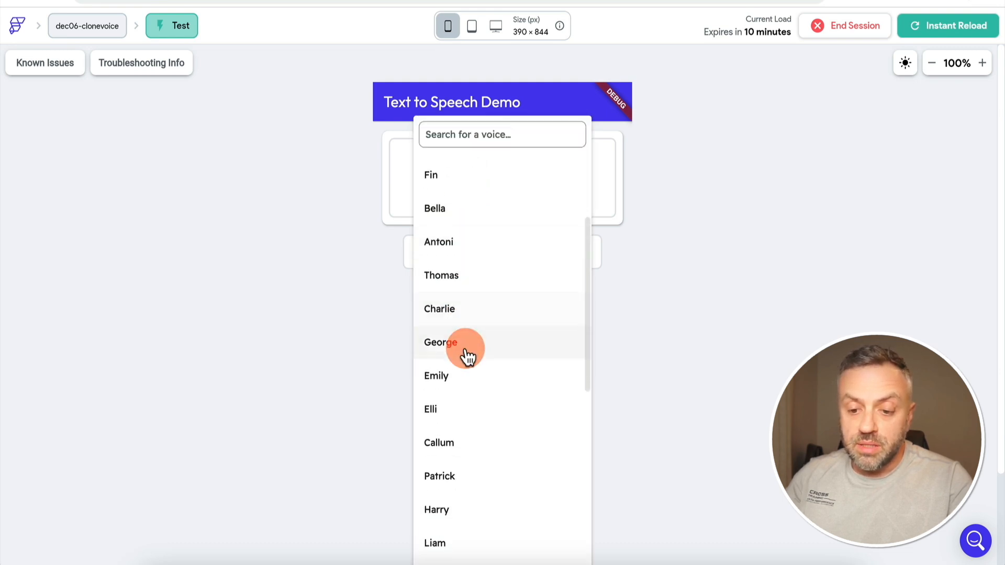
{"action": "scroll", "coordinate": [471, 314], "scroll_direction": "down", "scroll_amount": 4}
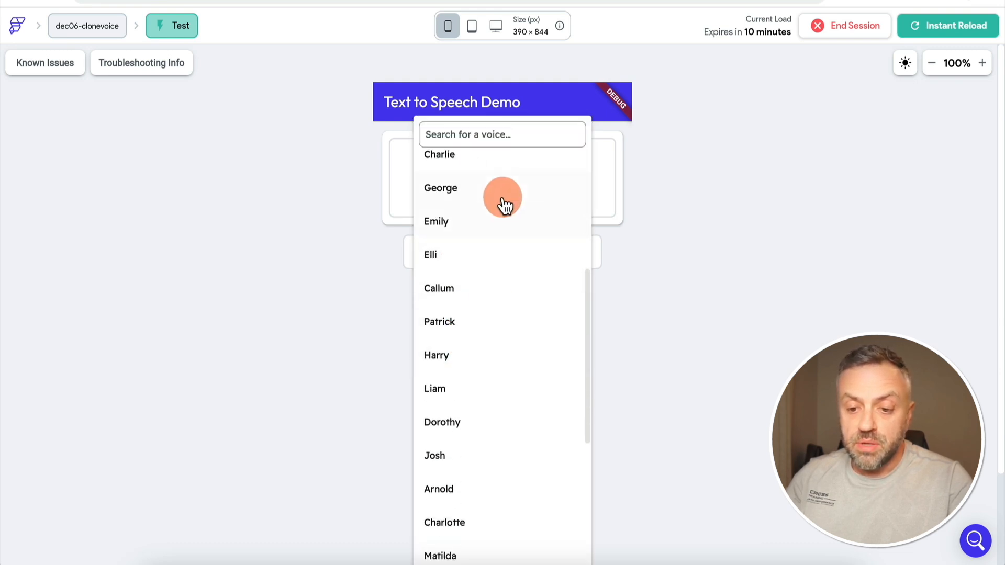
{"action": "left_click", "coordinate": [459, 225]}
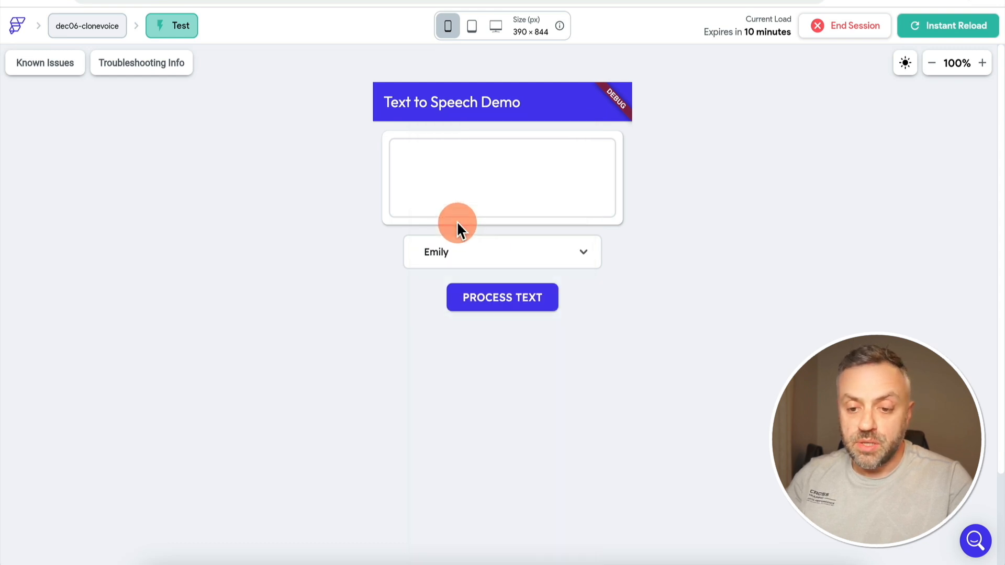
Enter the text "It was the best of times, it was the worst of times." in the demo's text box.
{"action": "left_click", "coordinate": [454, 168]}
{"action": "type", "text": "T"}
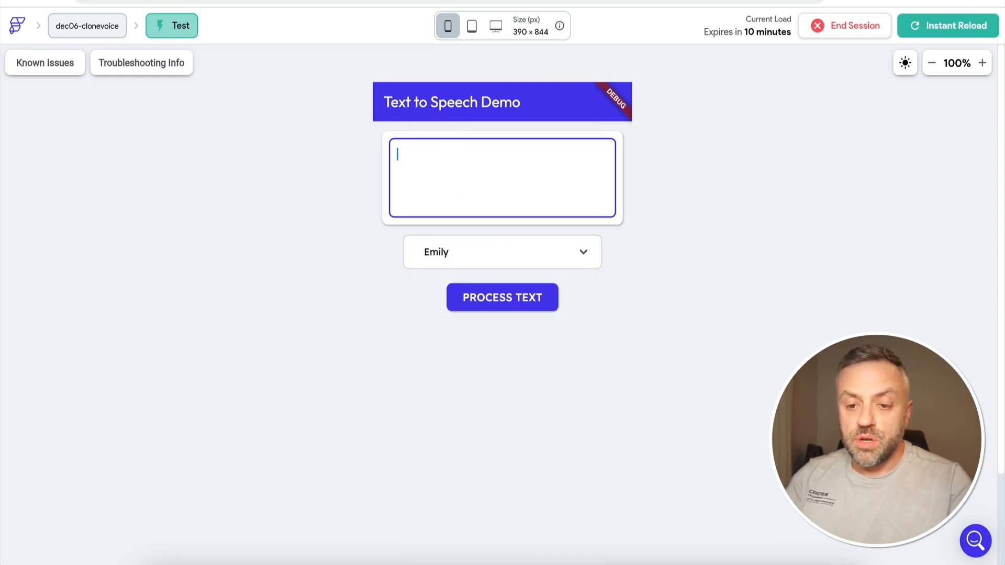
{"action": "type", "text": "t was the best of times, it was the worst of times."}
{"action": "key", "text": "ctrl+a"}
Process the text with the Emily voice and play back the resulting audio.
{"action": "left_click", "coordinate": [505, 300]}
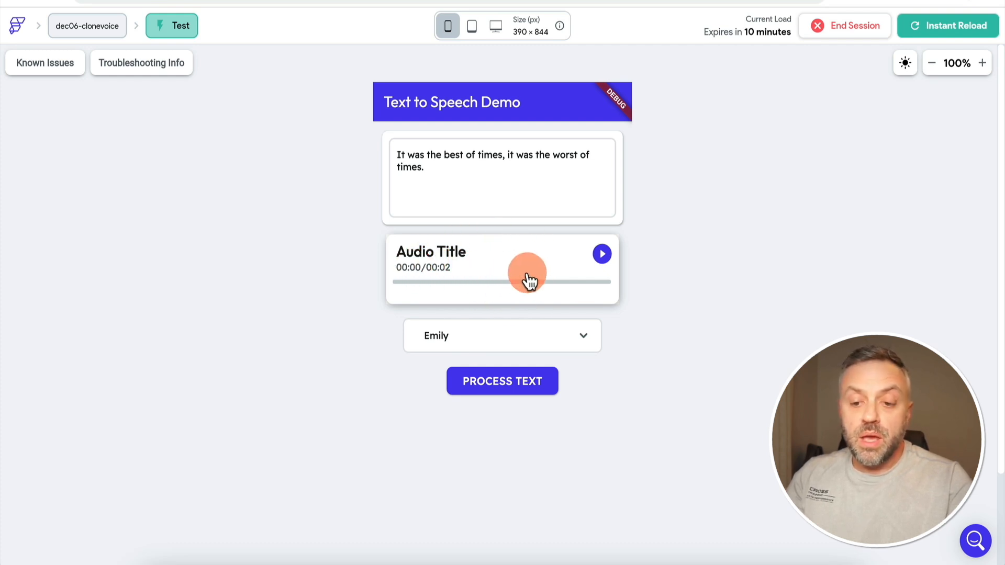
{"action": "left_click", "coordinate": [602, 255]}
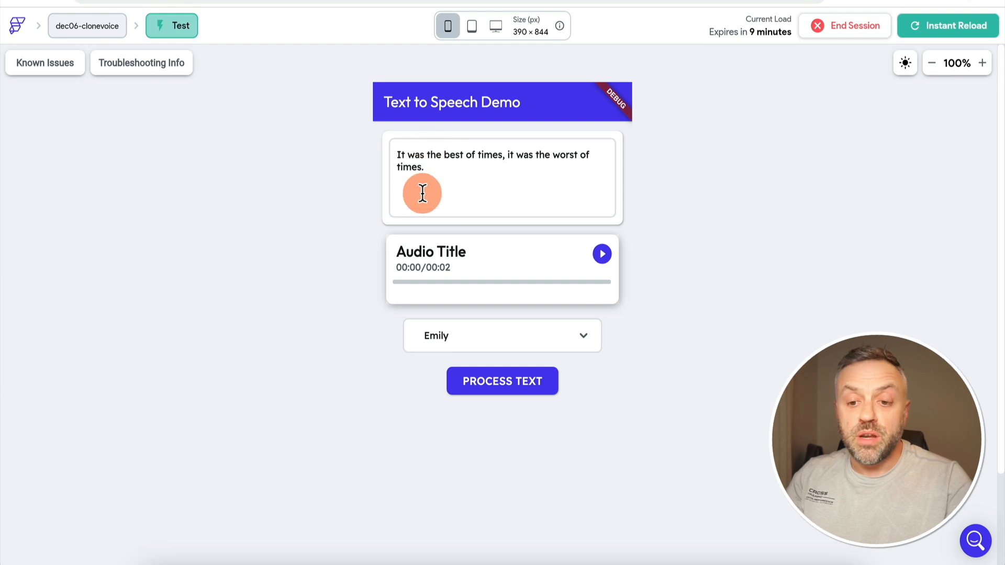
{"action": "left_click", "coordinate": [604, 257]}
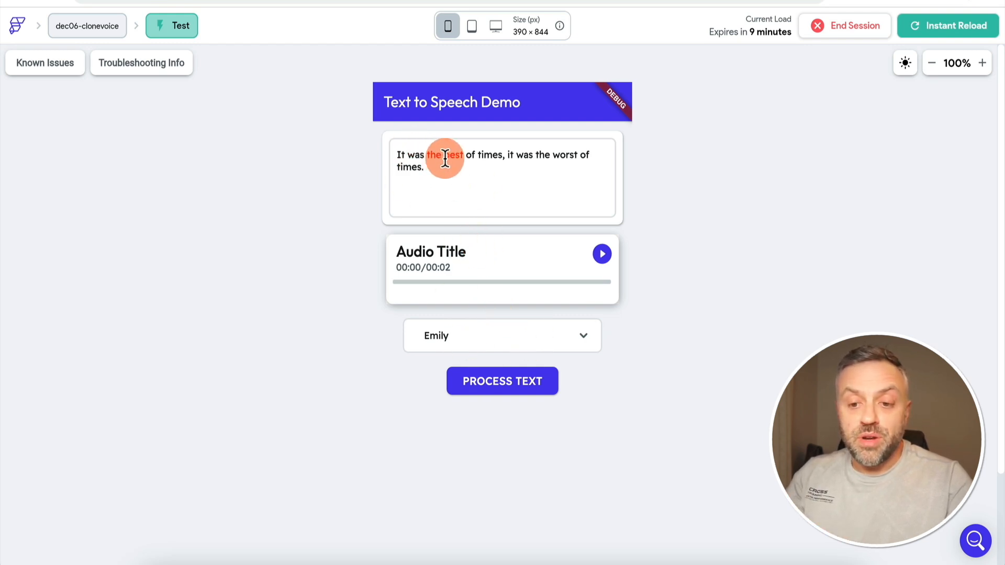
Change the voice to Thomas, process the same text again and play back the audio.
{"action": "left_click", "coordinate": [483, 346]}
{"action": "scroll", "coordinate": [489, 415], "scroll_direction": "down", "scroll_amount": 1}
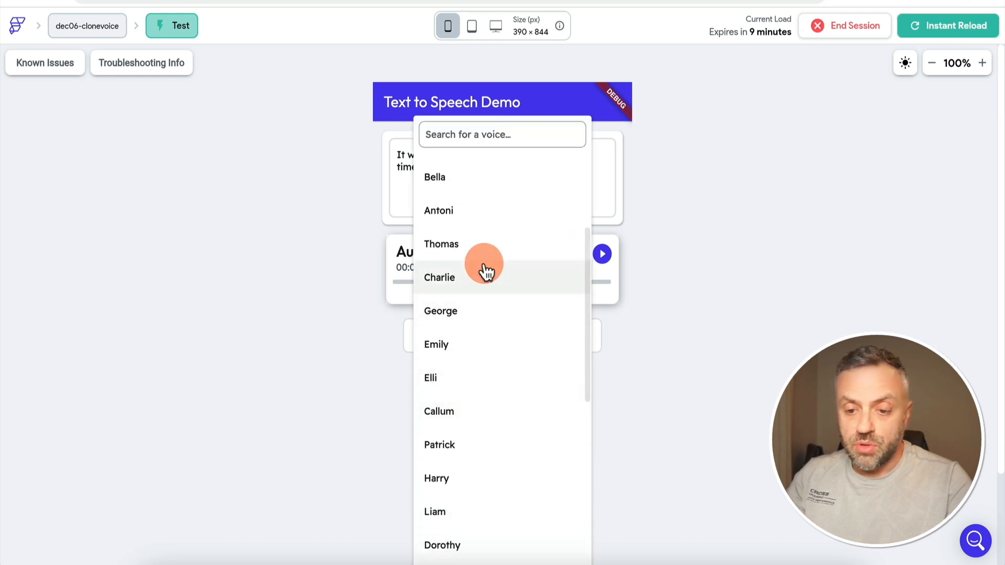
{"action": "left_click", "coordinate": [490, 244]}
{"action": "left_click", "coordinate": [511, 385]}
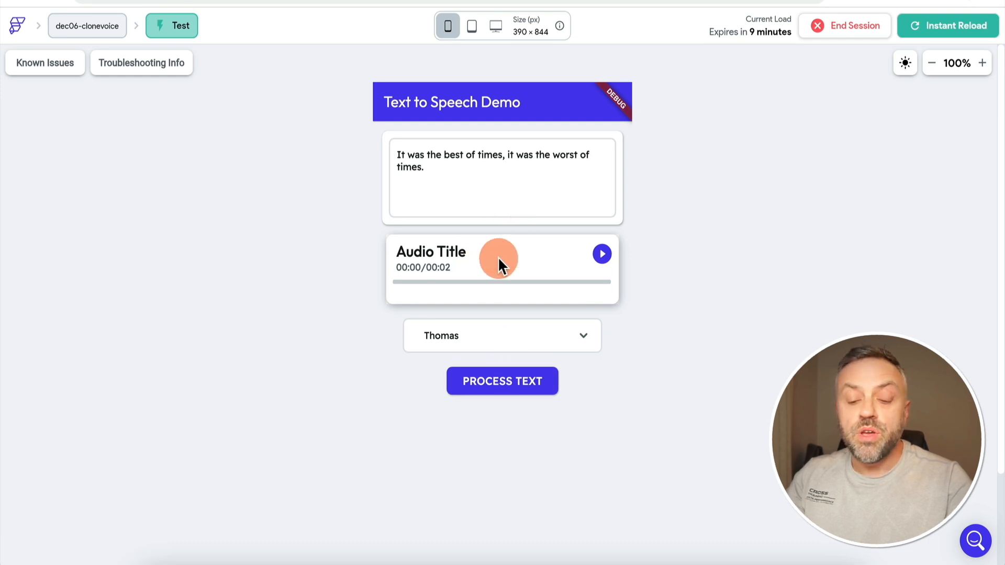
{"action": "left_click", "coordinate": [603, 254]}
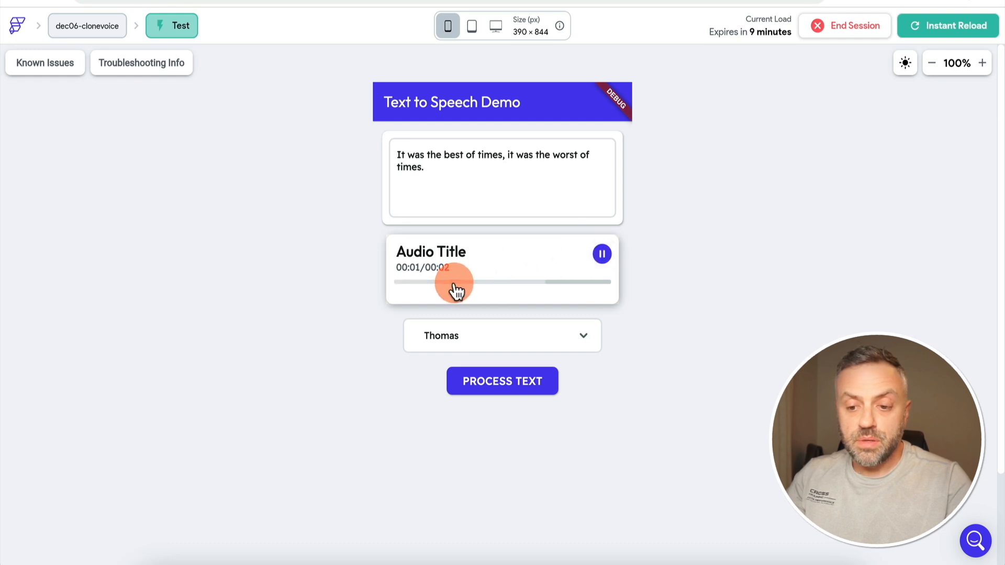
Examine the voices offered in the demo's voice selector and in the list on the Voices page.
{"action": "left_click", "coordinate": [473, 341]}
{"action": "scroll", "coordinate": [476, 445], "scroll_direction": "down", "scroll_amount": 5}
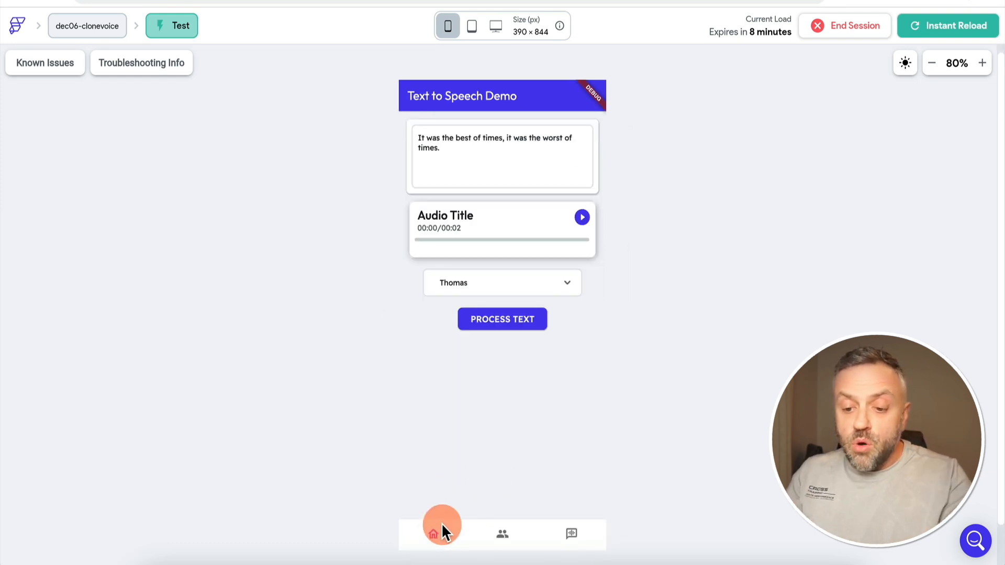
{"action": "left_click", "coordinate": [504, 537]}
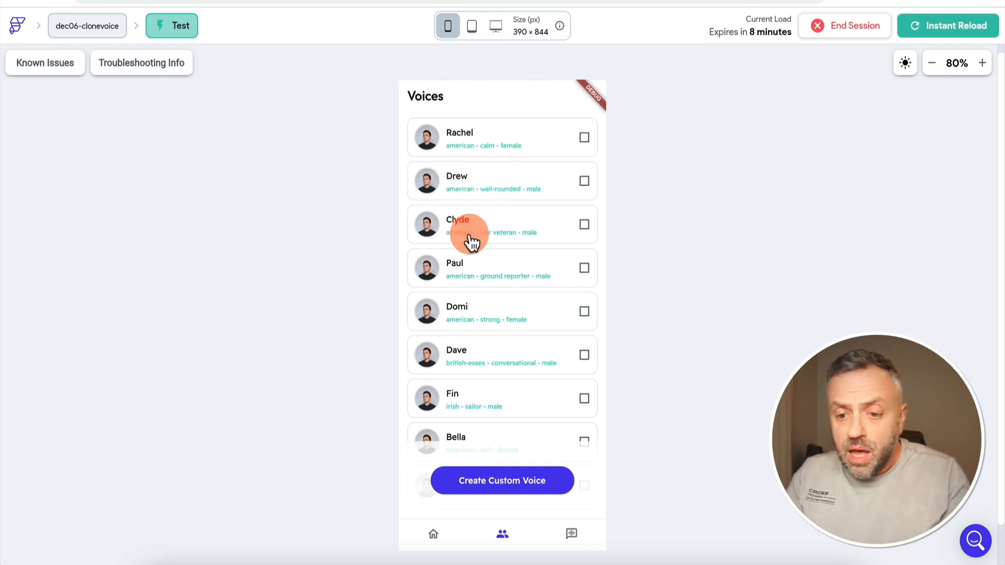
{"action": "scroll", "coordinate": [516, 239], "scroll_direction": "down", "scroll_amount": 10}
{"action": "scroll", "coordinate": [518, 242], "scroll_direction": "down", "scroll_amount": 1}
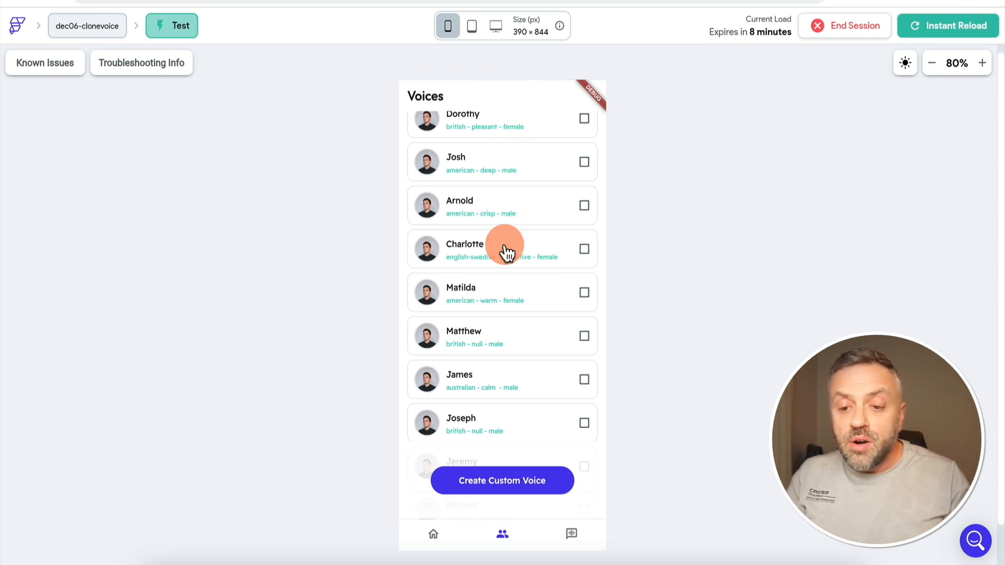
{"action": "scroll", "coordinate": [507, 252], "scroll_direction": "down", "scroll_amount": 3}
{"action": "scroll", "coordinate": [507, 253], "scroll_direction": "down", "scroll_amount": 20}
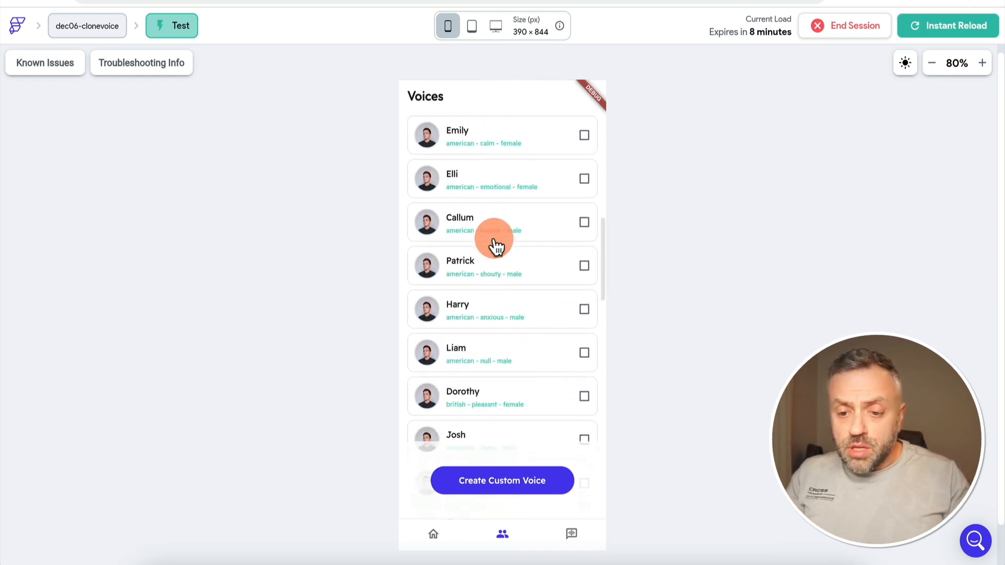
{"action": "scroll", "coordinate": [494, 245], "scroll_direction": "down", "scroll_amount": 5}
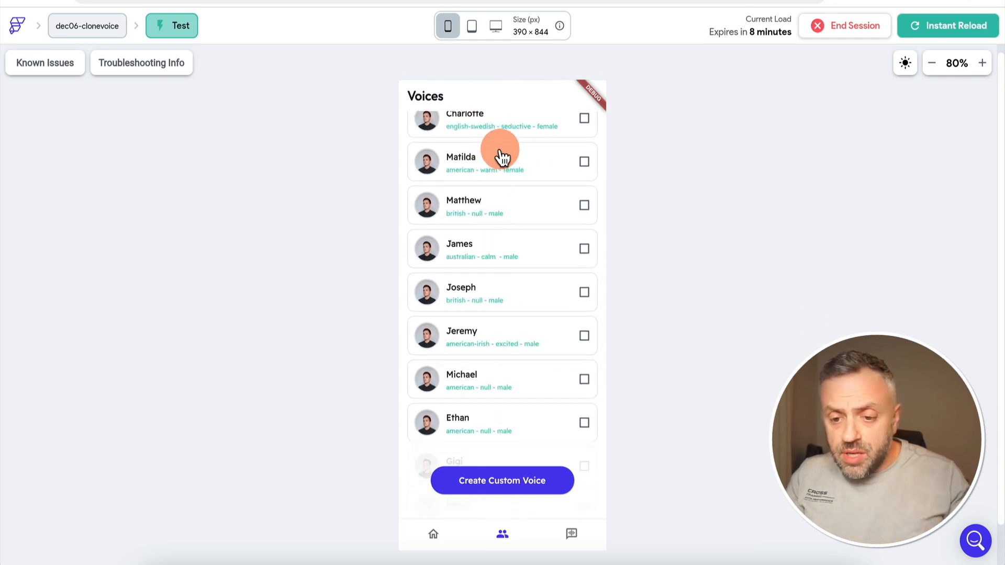
{"action": "scroll", "coordinate": [493, 285], "scroll_direction": "down", "scroll_amount": 8}
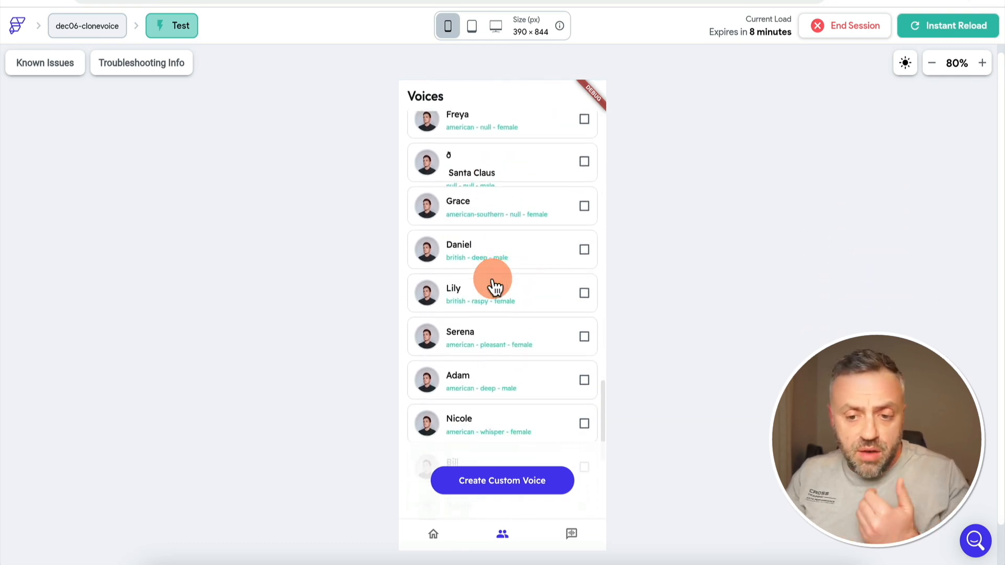
Start creating a custom voice from the Voices page and name it "James Custom Voice".
{"action": "scroll", "coordinate": [493, 286], "scroll_direction": "down", "scroll_amount": 3}
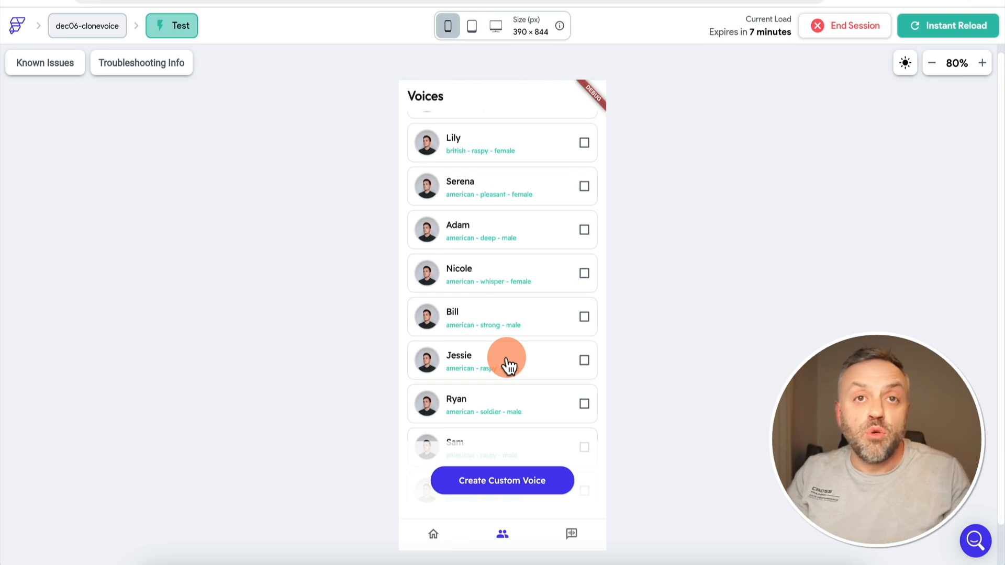
{"action": "left_click", "coordinate": [490, 489]}
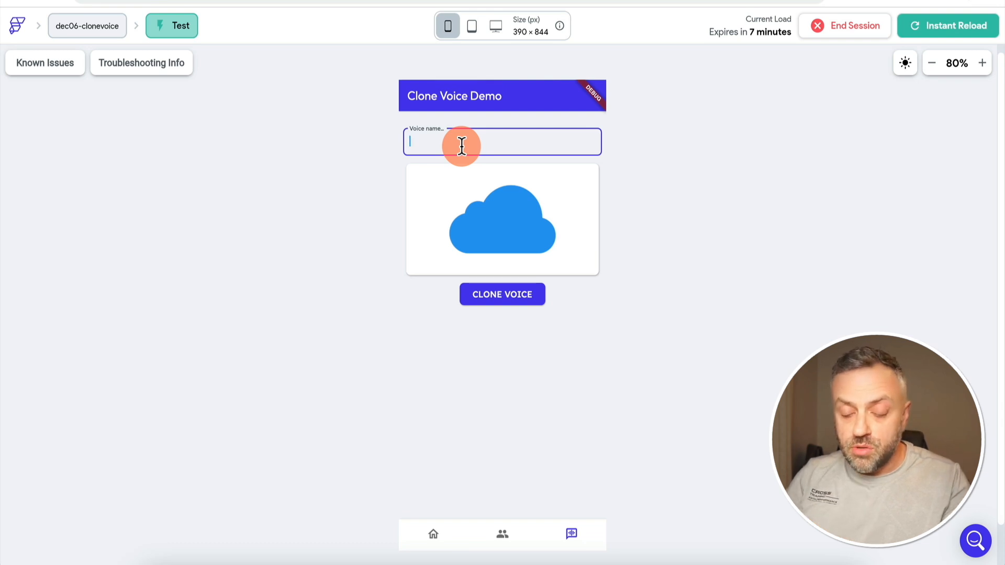
{"action": "type", "text": "James Custom Voice"}
Play a preview of audio.mp3 from the videos folder in Finder, and return to the Clone Voice demo.
{"action": "left_click", "coordinate": [489, 229]}
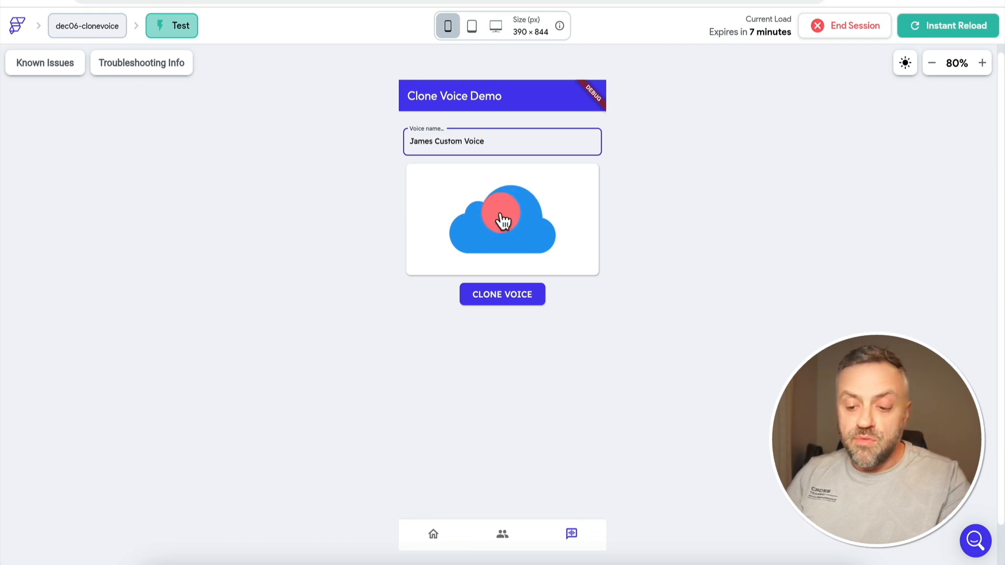
{"action": "left_click", "coordinate": [504, 219]}
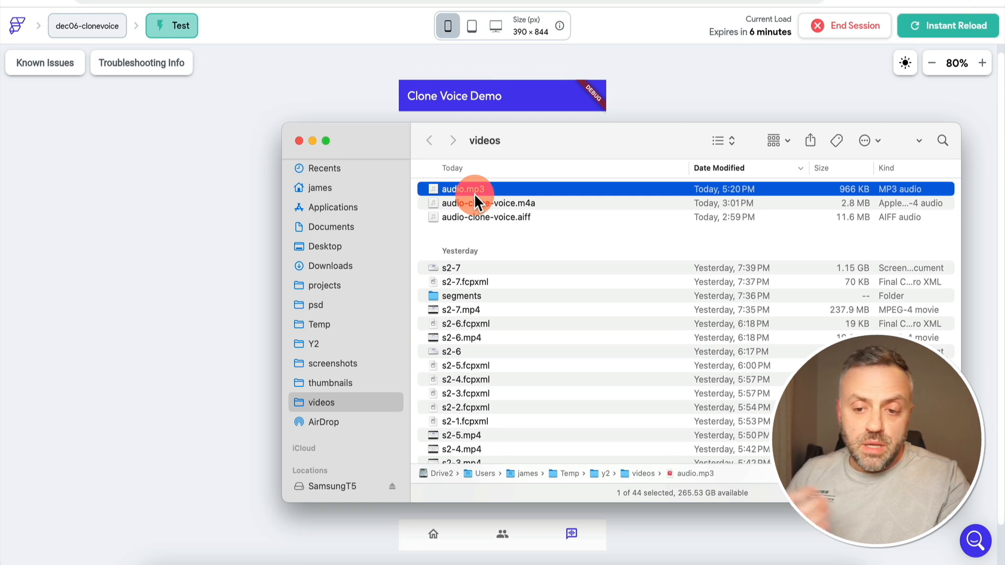
{"action": "key", "text": "space"}
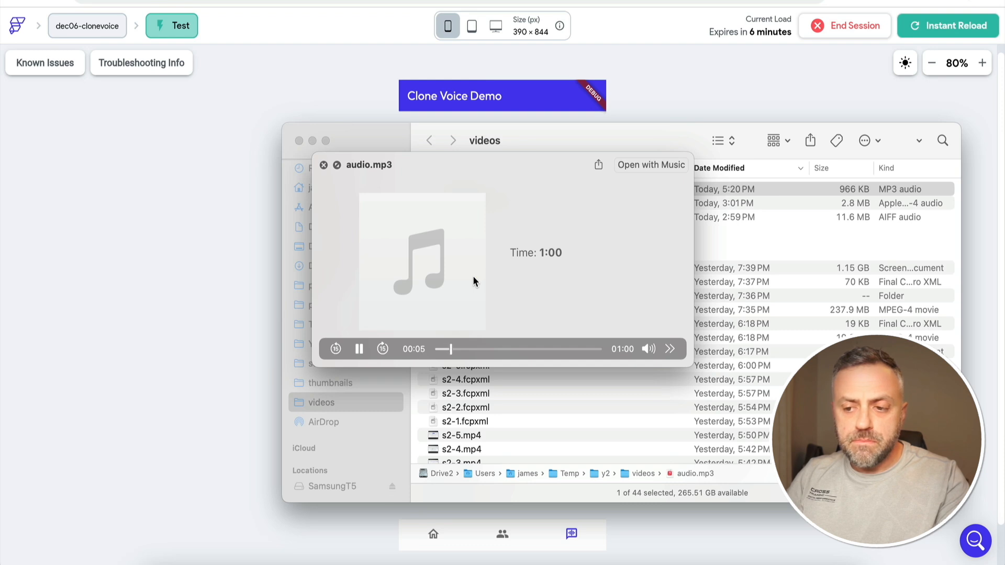
{"action": "left_click", "coordinate": [476, 251]}
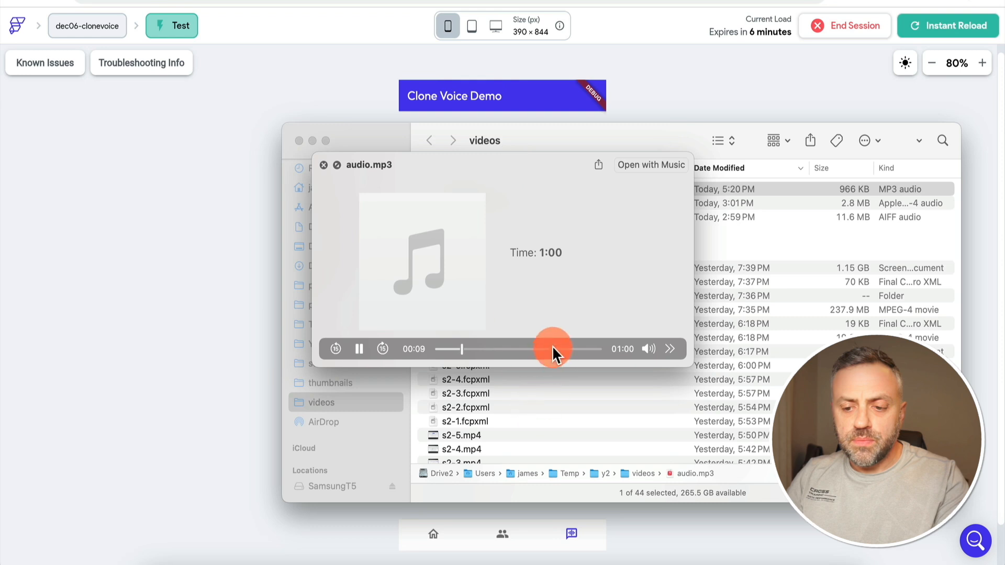
{"action": "key", "text": "space"}
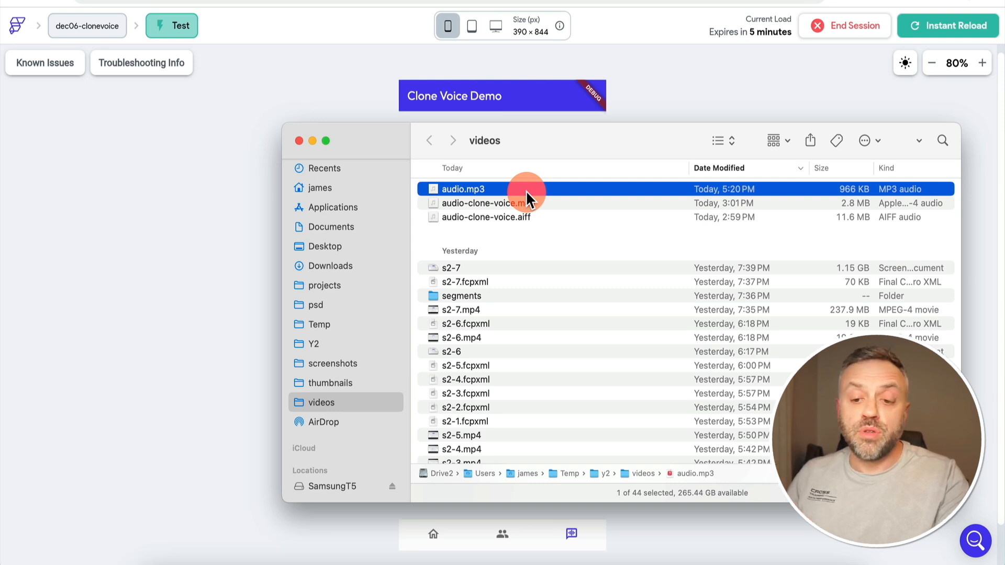
{"action": "left_click", "coordinate": [200, 232]}
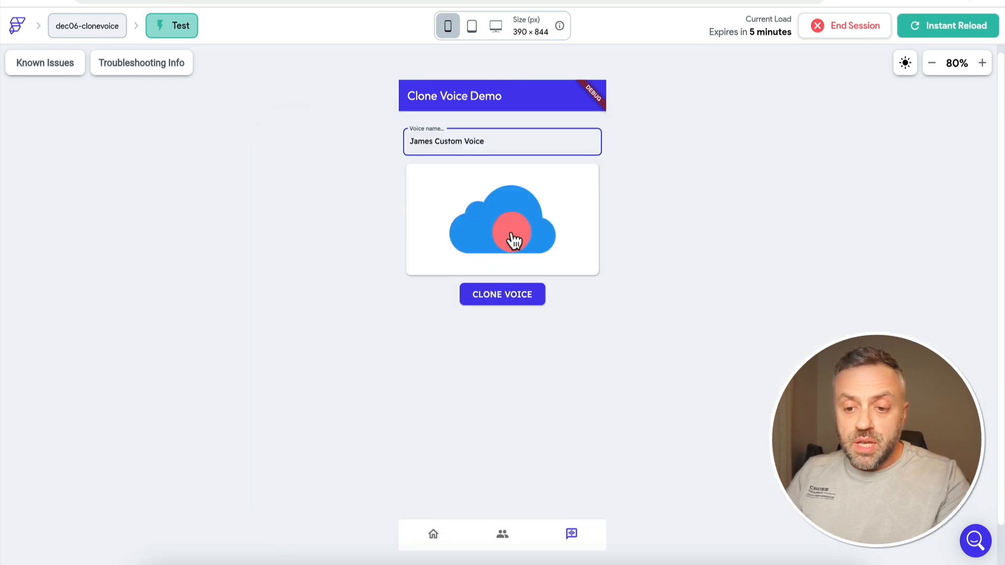
Upload audio.mp3 as the voice sample, clone the voice and dismiss the Voice ID dialog.
{"action": "left_click", "coordinate": [511, 228]}
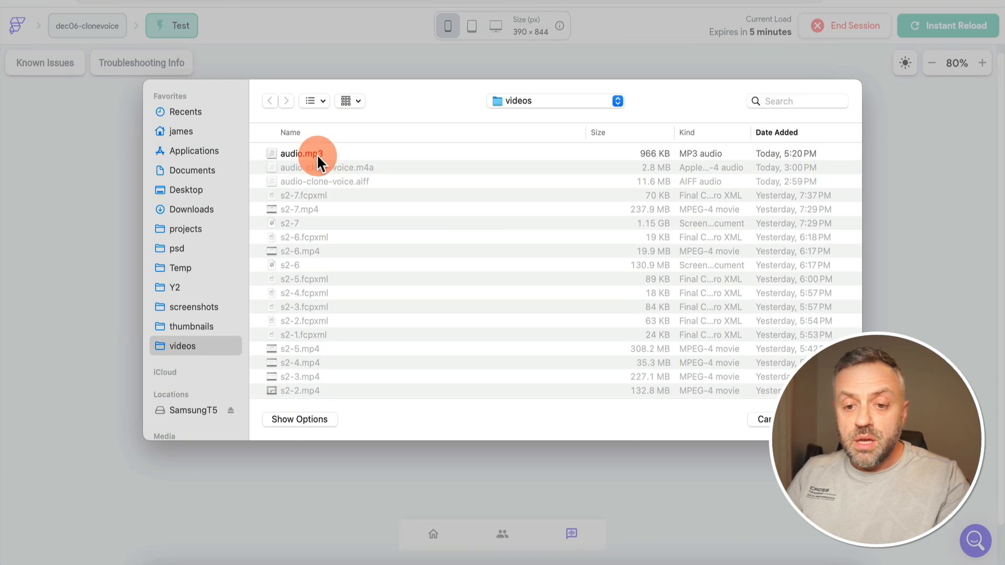
{"action": "double_click", "coordinate": [316, 155]}
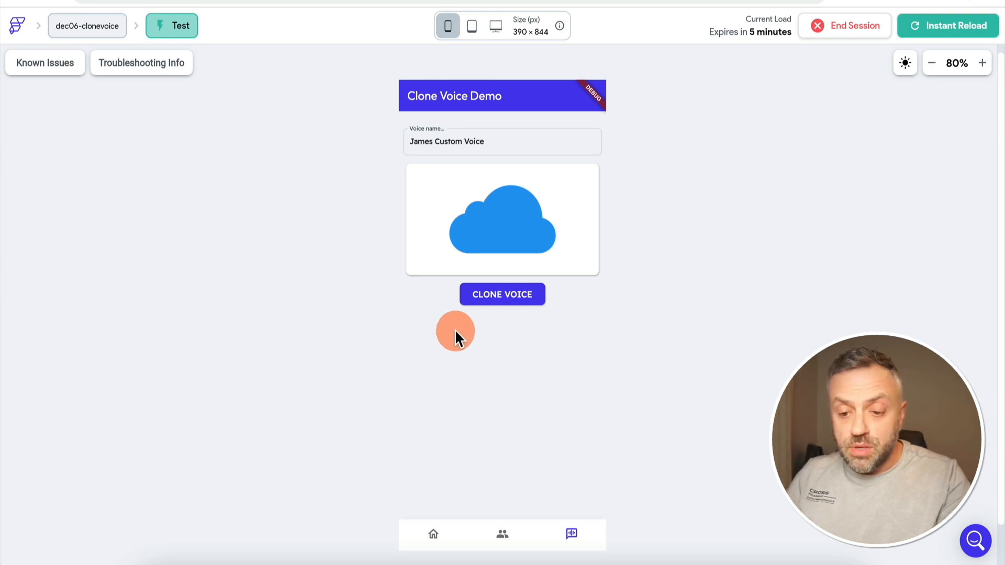
{"action": "left_click", "coordinate": [512, 299]}
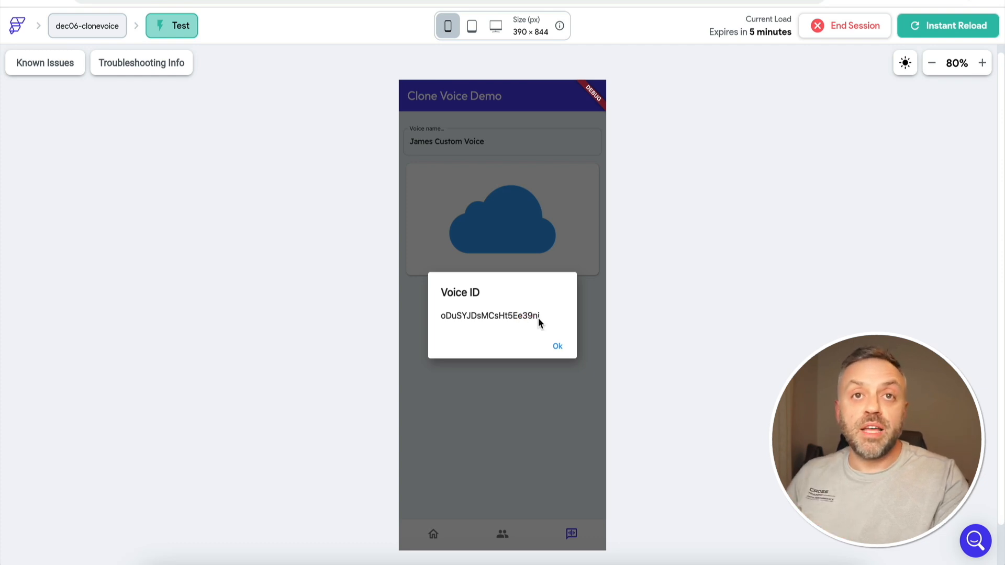
{"action": "left_click", "coordinate": [558, 346]}
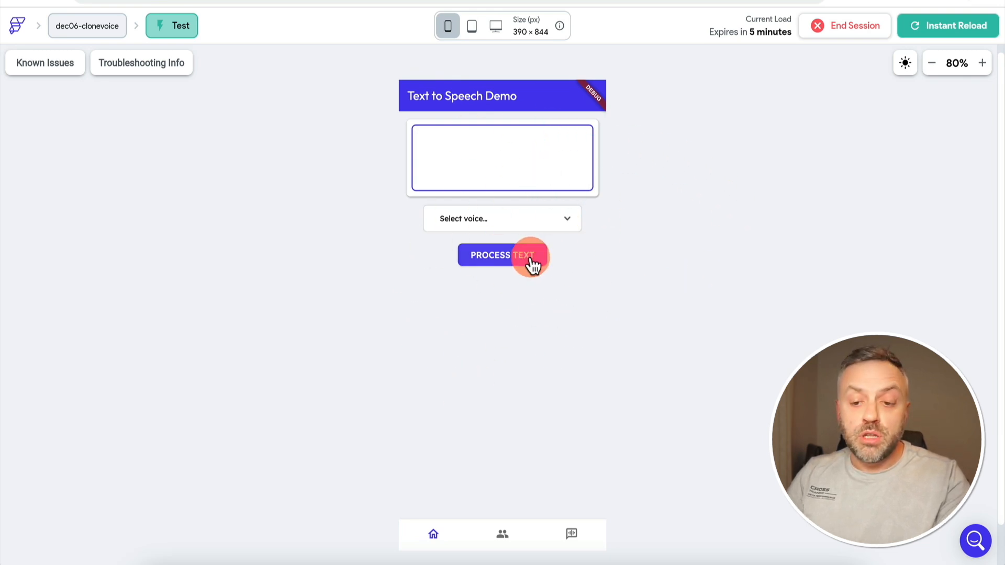
In the Text to Speech demo, search the voices for "custom" and select James Custom Voice.
{"action": "left_click", "coordinate": [532, 227]}
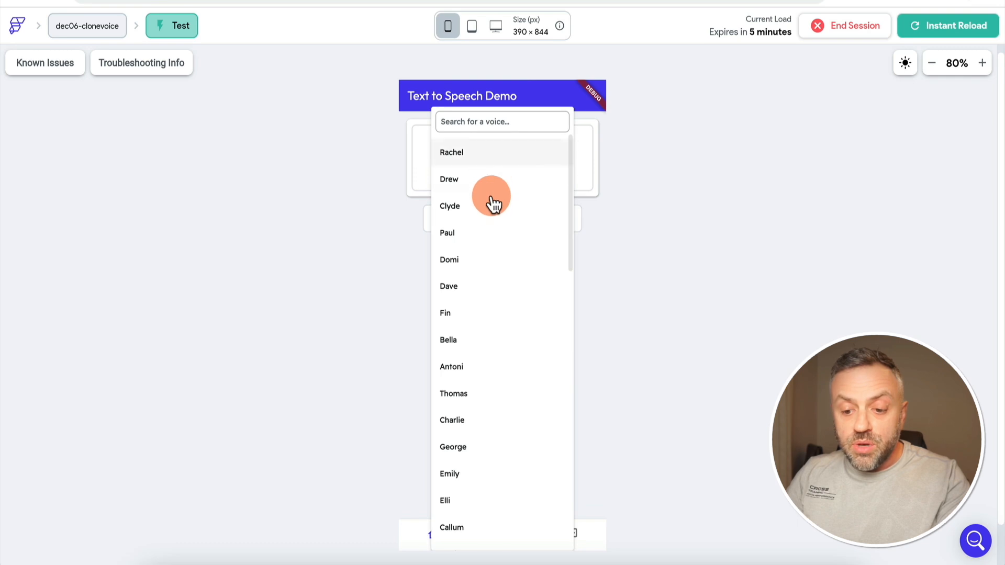
{"action": "scroll", "coordinate": [501, 270], "scroll_direction": "down", "scroll_amount": 10}
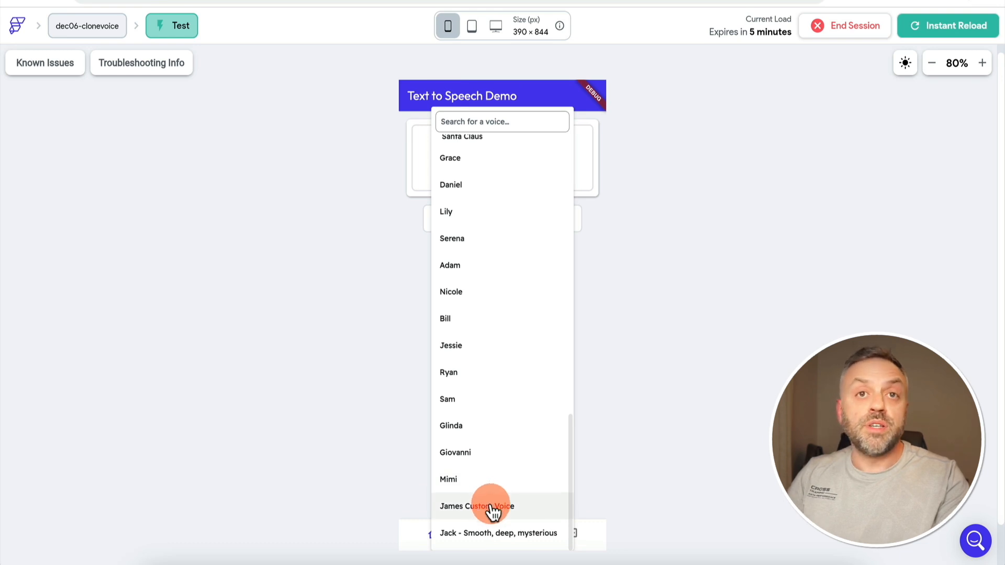
{"action": "left_click", "coordinate": [498, 120]}
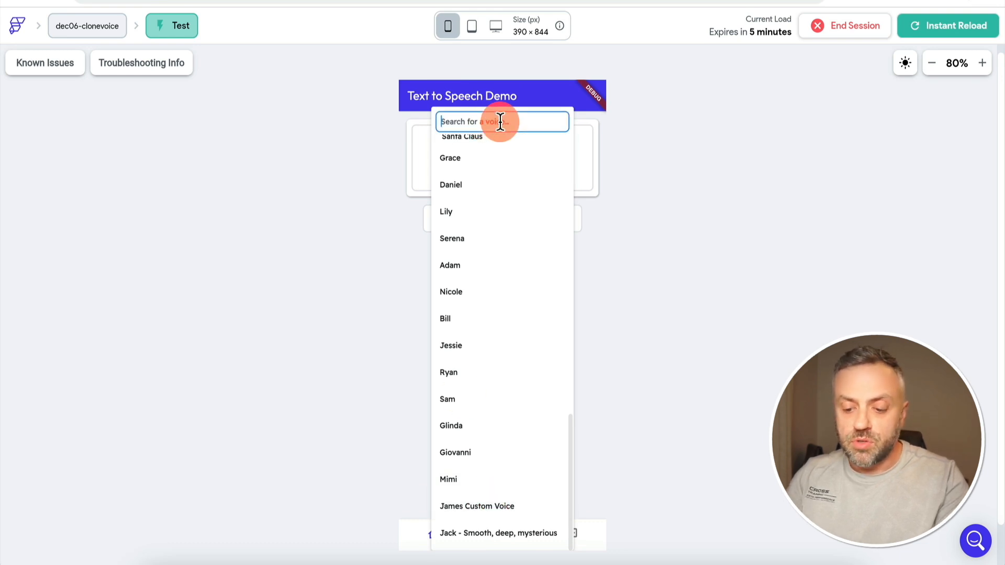
{"action": "type", "text": "james"}
{"action": "key", "text": "BackSpace"}
{"action": "key", "text": "BackSpace"}
{"action": "key", "text": "BackSpace"}
{"action": "key", "text": "BackSpace"}
{"action": "key", "text": "BackSpace"}
{"action": "type", "text": "custom"}
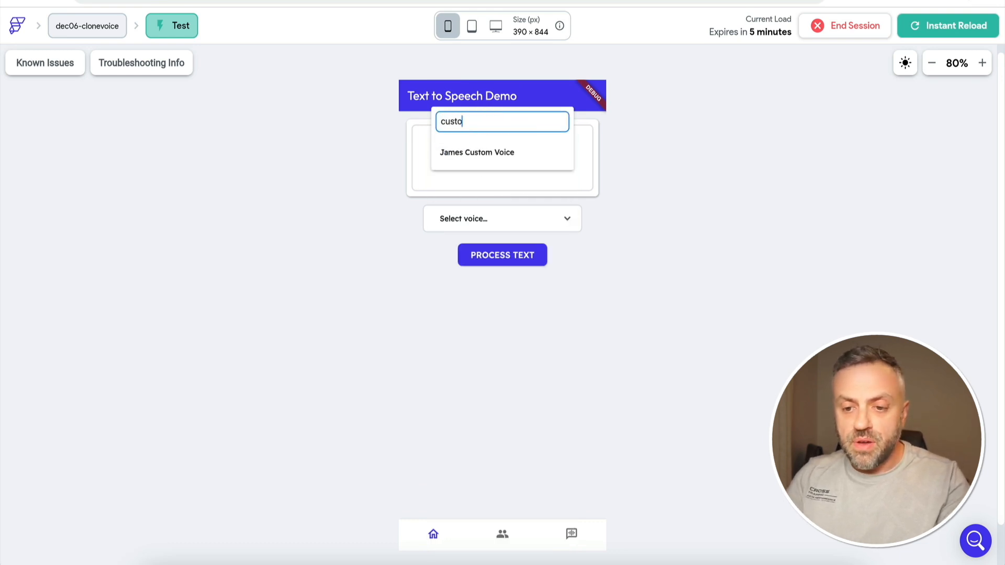
{"action": "left_click", "coordinate": [482, 130]}
{"action": "left_click", "coordinate": [485, 153]}
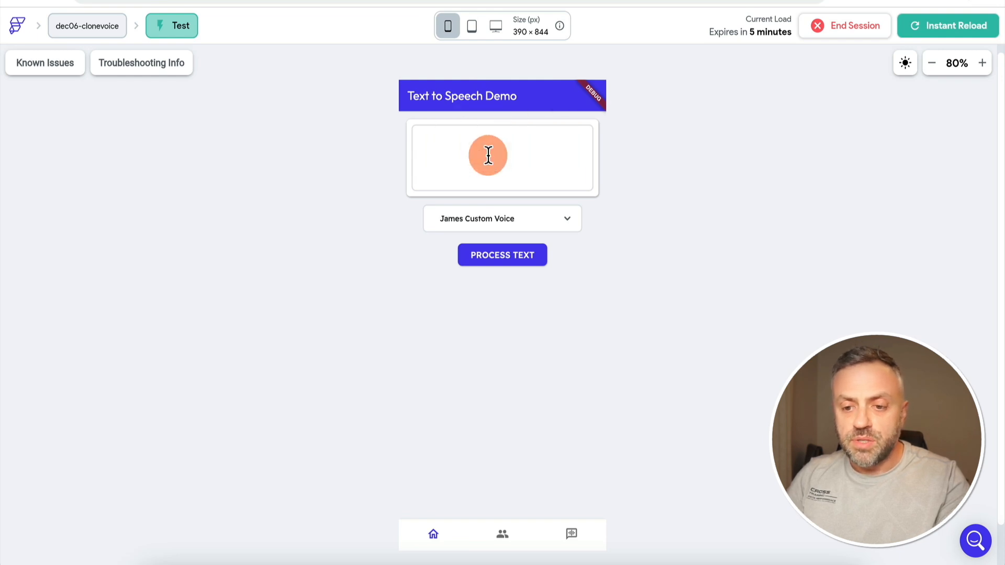
Enter the text "It was the worst of times, it was the best of times. Life was reaching its pinnacle, but I wasn't yet ready to give up.".
{"action": "left_click", "coordinate": [446, 148]}
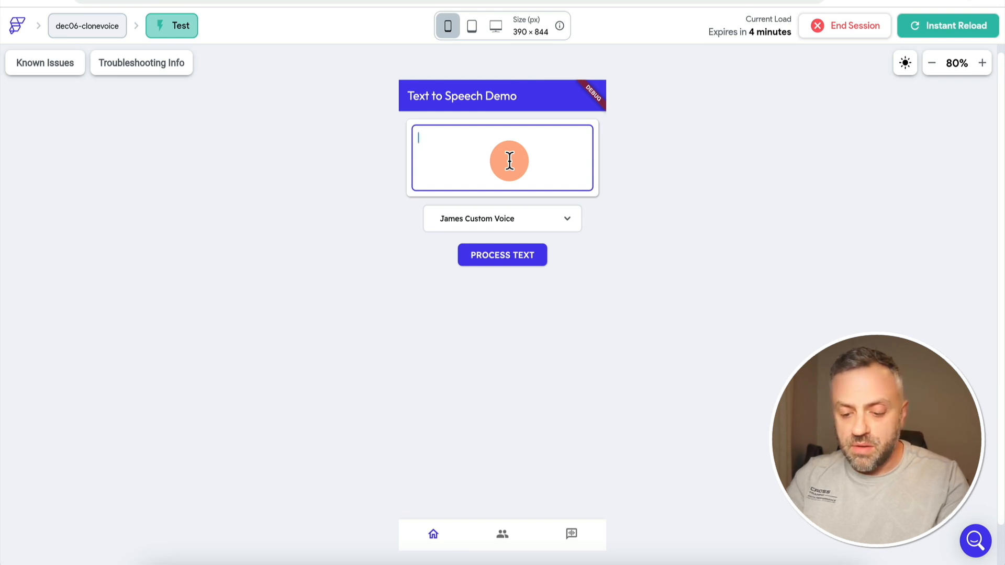
{"action": "type", "text": "It was the worst of times, it was the best of times. Life was reaching its pinnacle, but I wasn't yet ready to give up."}
Process the text with James Custom Voice and play back the generated audio.
{"action": "left_click", "coordinate": [513, 256]}
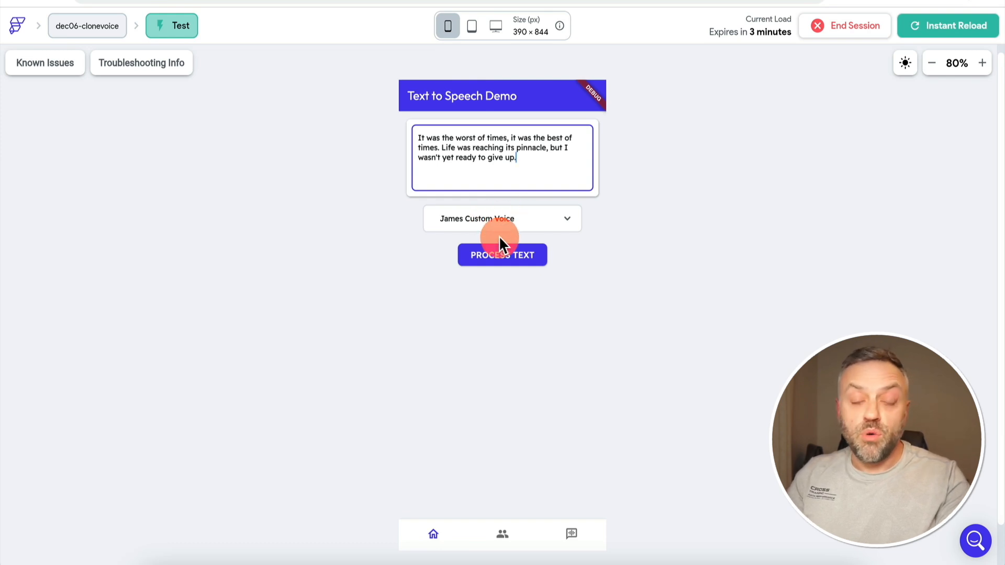
{"action": "left_click", "coordinate": [506, 262]}
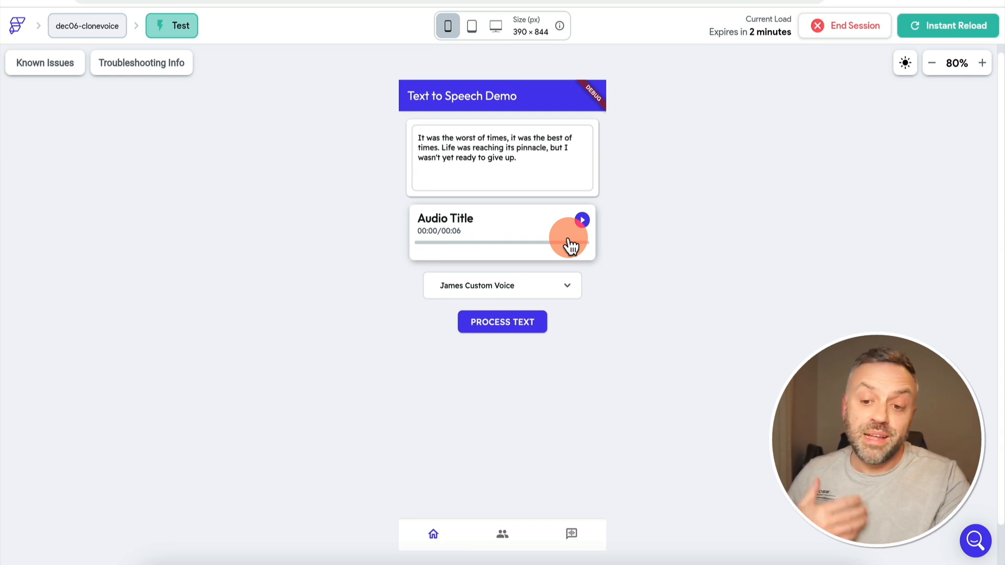
{"action": "left_click", "coordinate": [583, 220]}
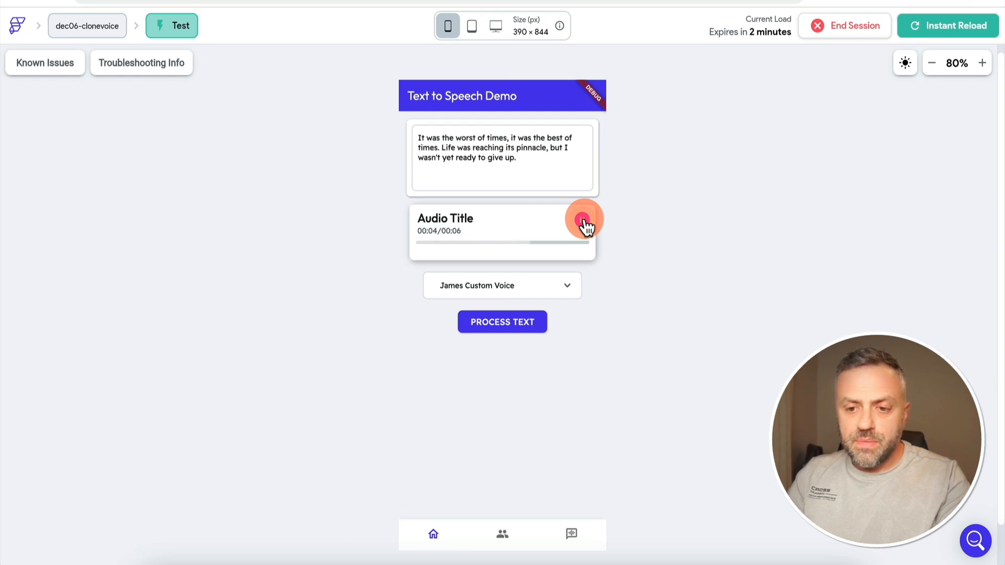
{"action": "left_click", "coordinate": [585, 223]}
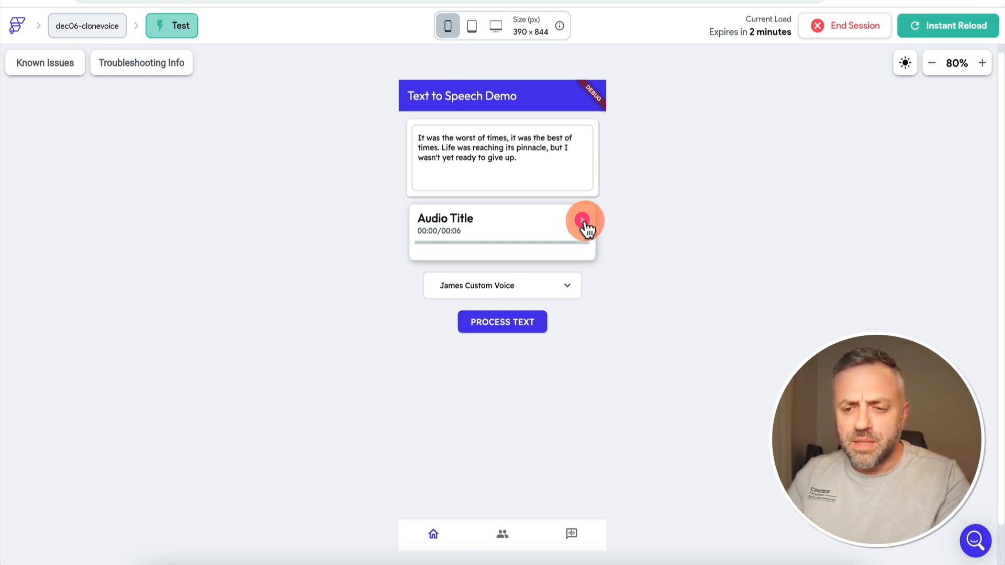
{"action": "left_click", "coordinate": [583, 221]}
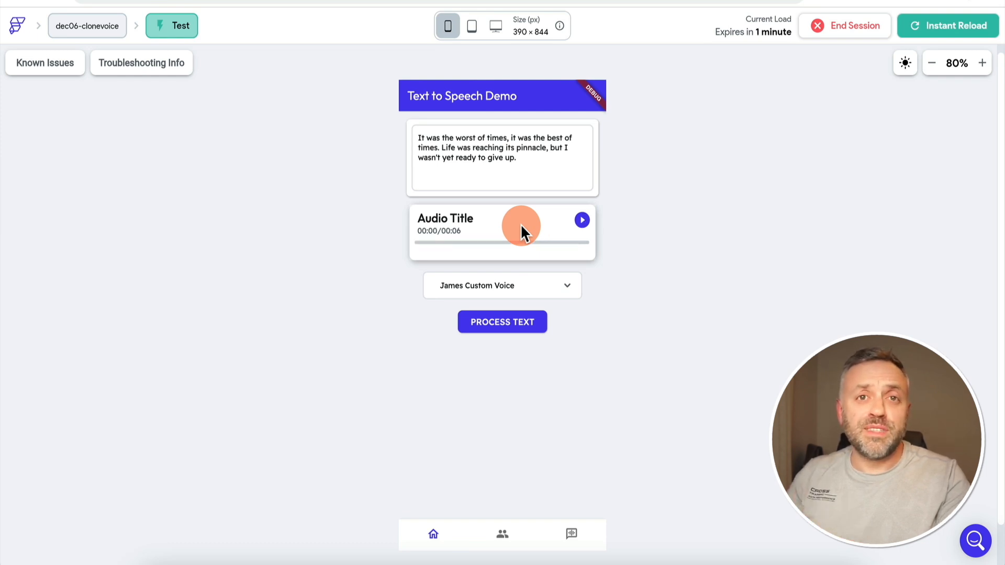
Change the voice to "Jack - Smooth, deep, mysterious", process the same text again and play back the audio.
{"action": "left_click", "coordinate": [541, 289]}
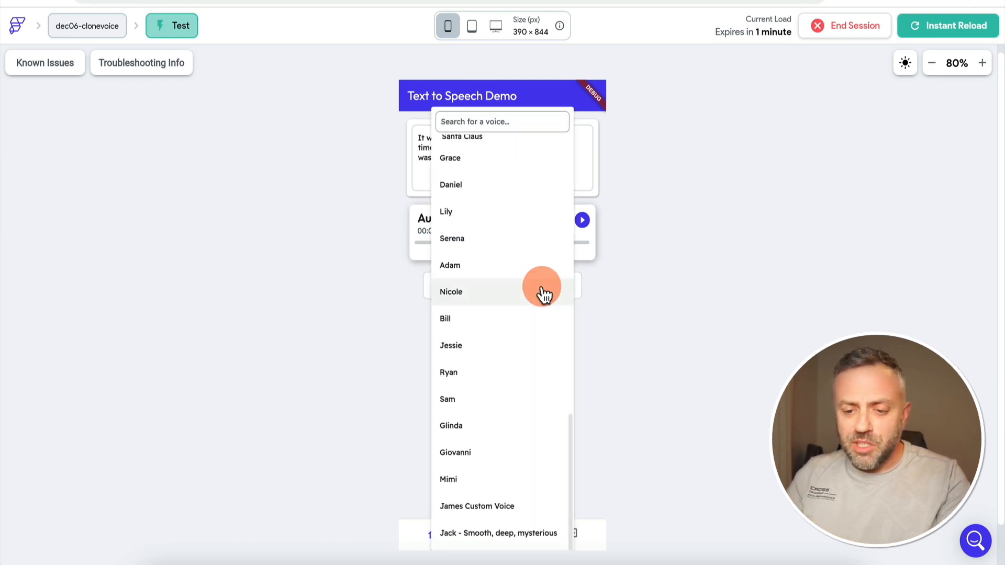
{"action": "left_click", "coordinate": [488, 534]}
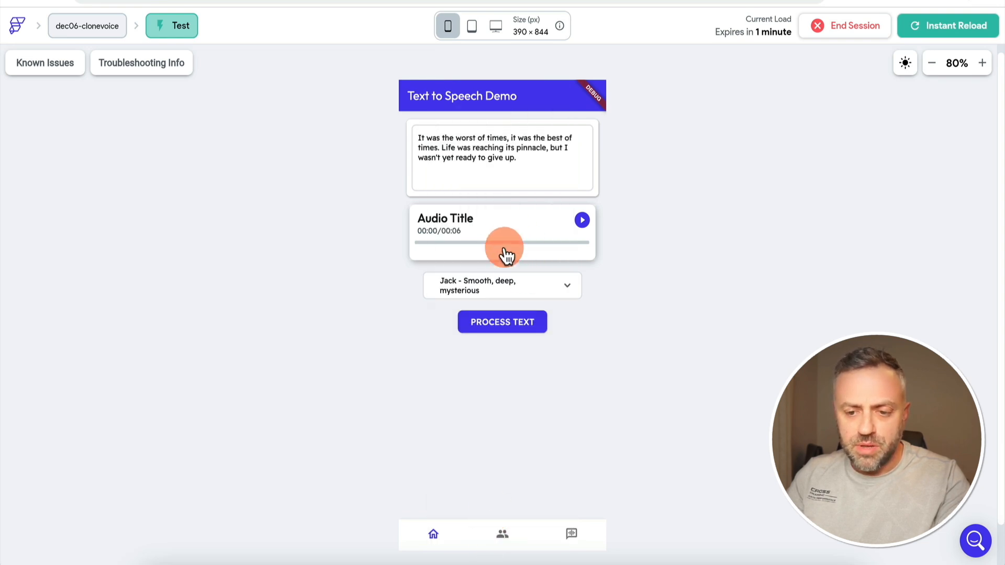
{"action": "left_click", "coordinate": [510, 325]}
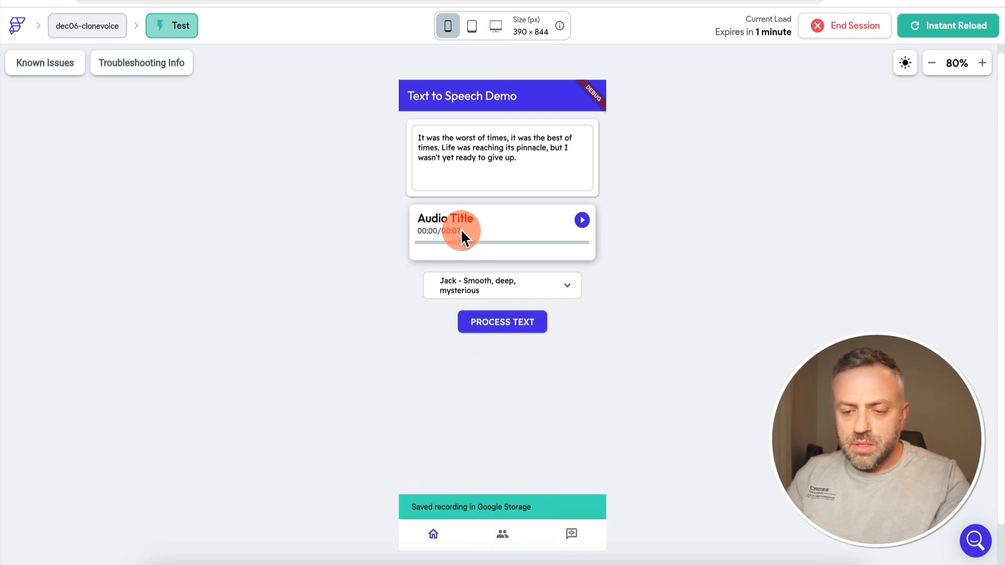
{"action": "left_click", "coordinate": [581, 222]}
{"action": "left_click", "coordinate": [484, 242]}
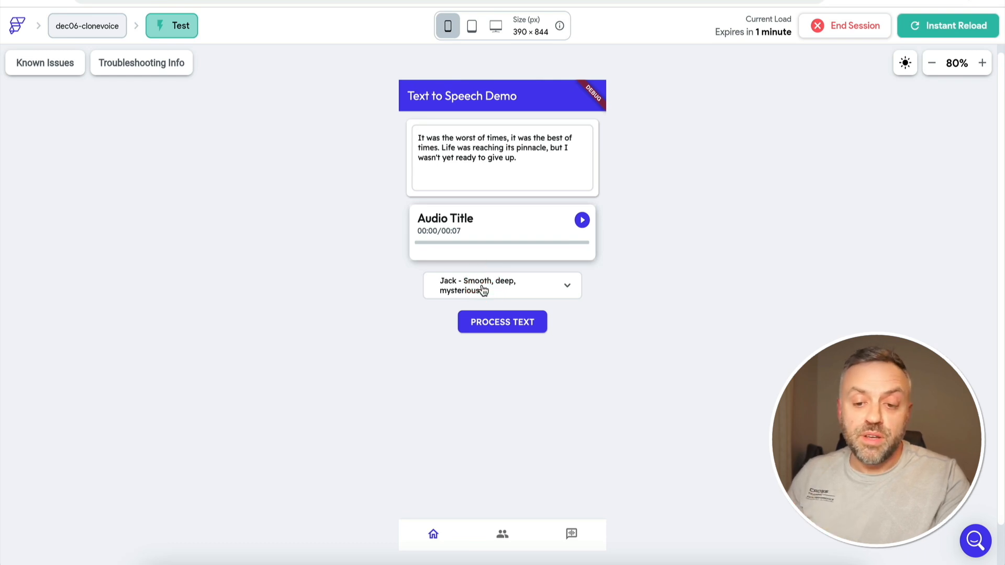
Open the API calls of the dec06-clonevoice project in the FlutterFlow editor.
{"action": "left_click", "coordinate": [559, 366]}
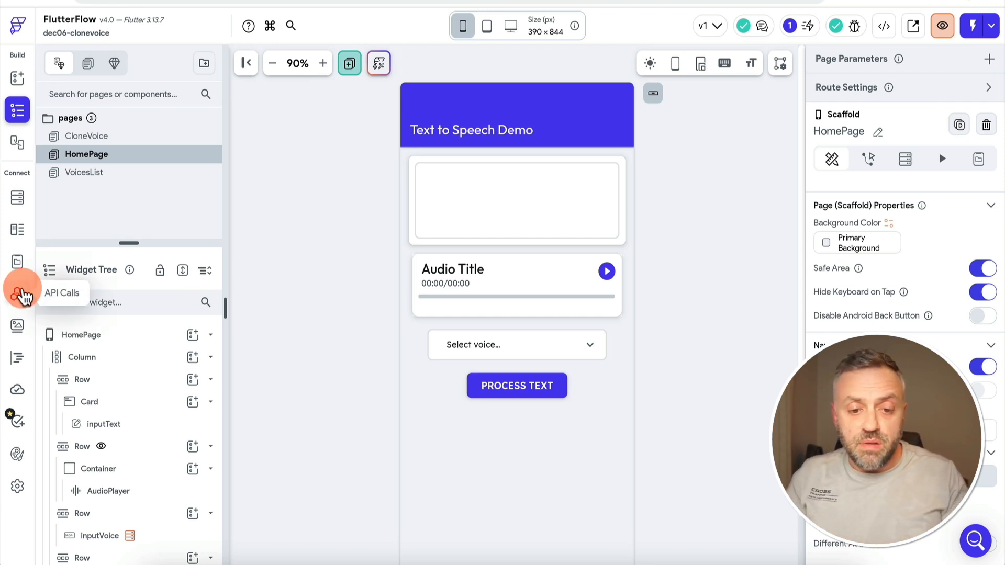
{"action": "left_click", "coordinate": [19, 299]}
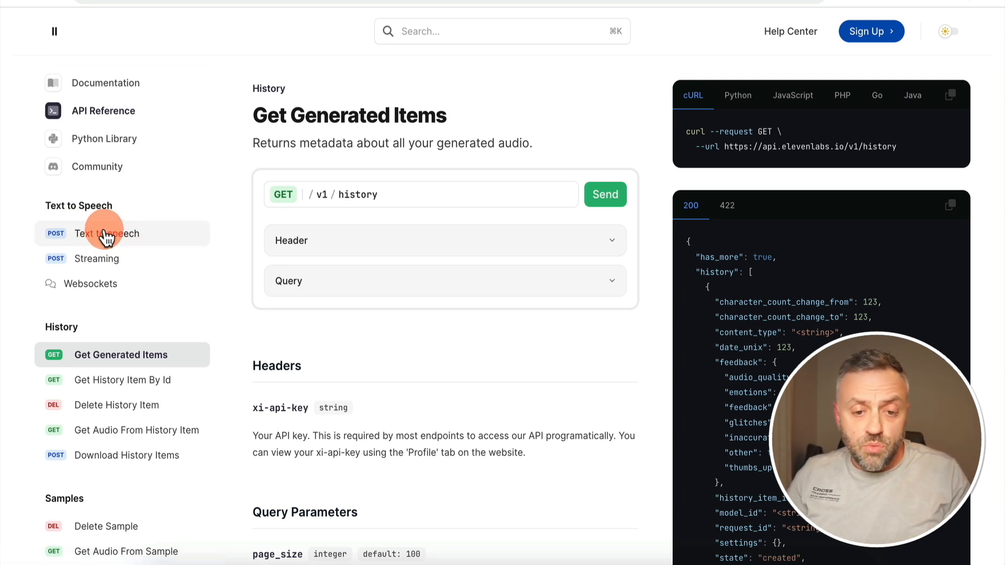
Examine the list of endpoints in the ElevenLabs API Reference, from Text to Speech through Voices and Projects to Audio-native.
{"action": "scroll", "coordinate": [131, 249], "scroll_direction": "down", "scroll_amount": 5}
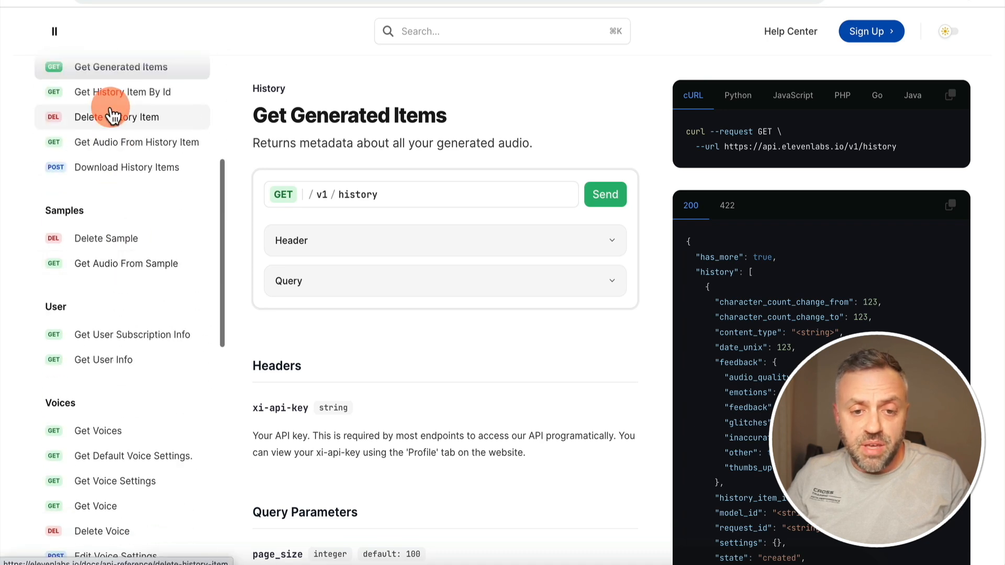
{"action": "scroll", "coordinate": [110, 110], "scroll_direction": "up", "scroll_amount": 2}
{"action": "scroll", "coordinate": [105, 273], "scroll_direction": "down", "scroll_amount": 2}
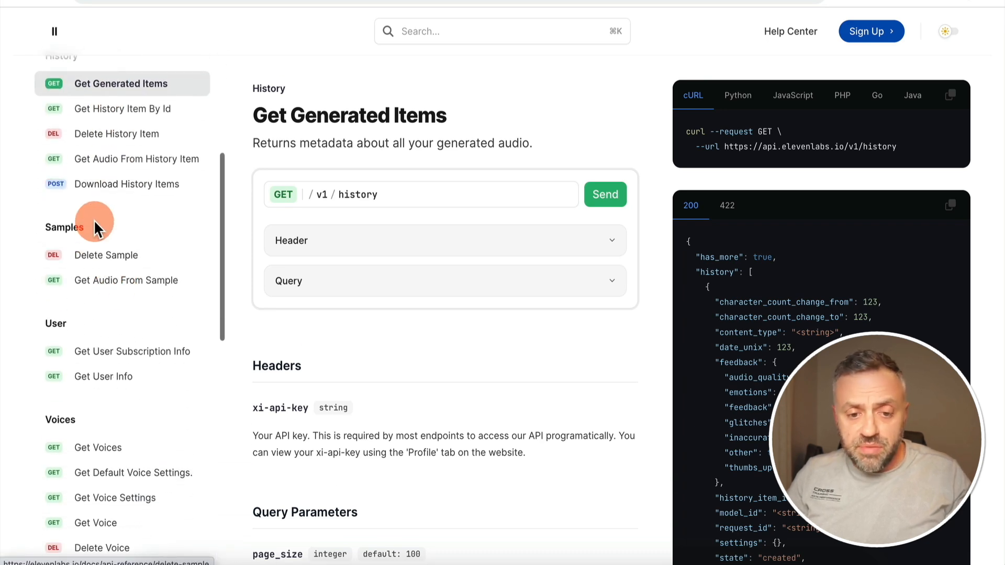
{"action": "scroll", "coordinate": [86, 325], "scroll_direction": "down", "scroll_amount": 5}
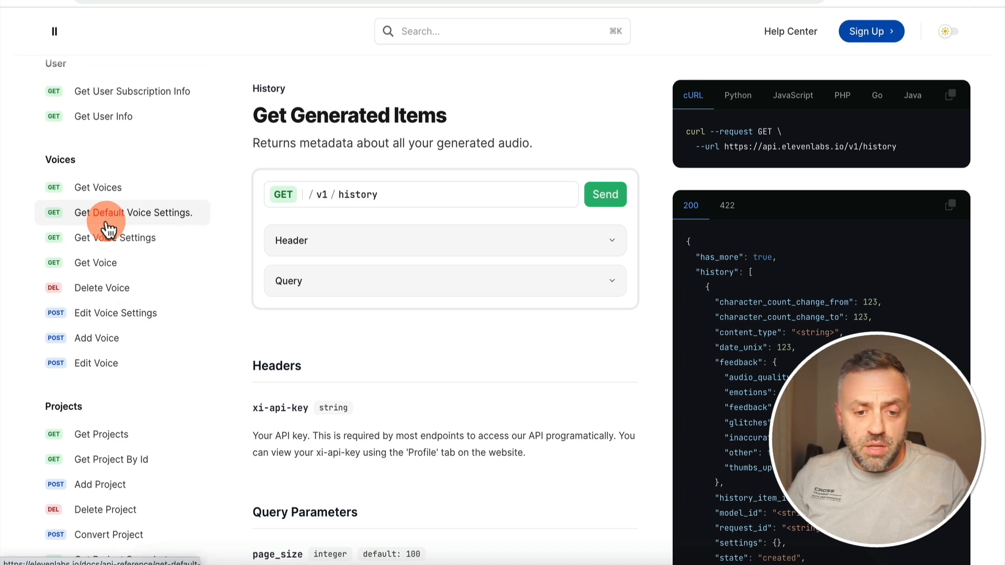
{"action": "scroll", "coordinate": [110, 287], "scroll_direction": "down", "scroll_amount": 4}
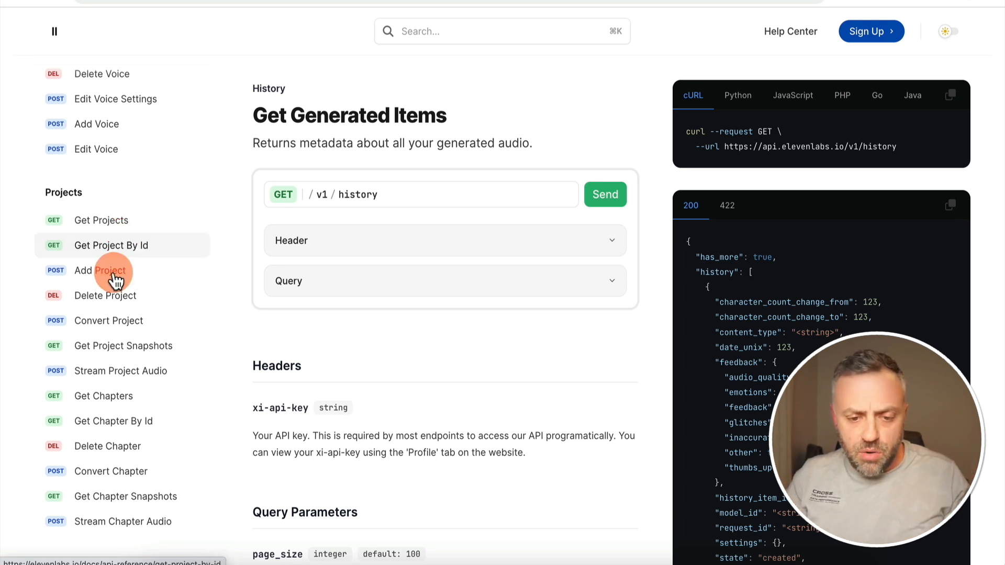
{"action": "scroll", "coordinate": [124, 356], "scroll_direction": "down", "scroll_amount": 3}
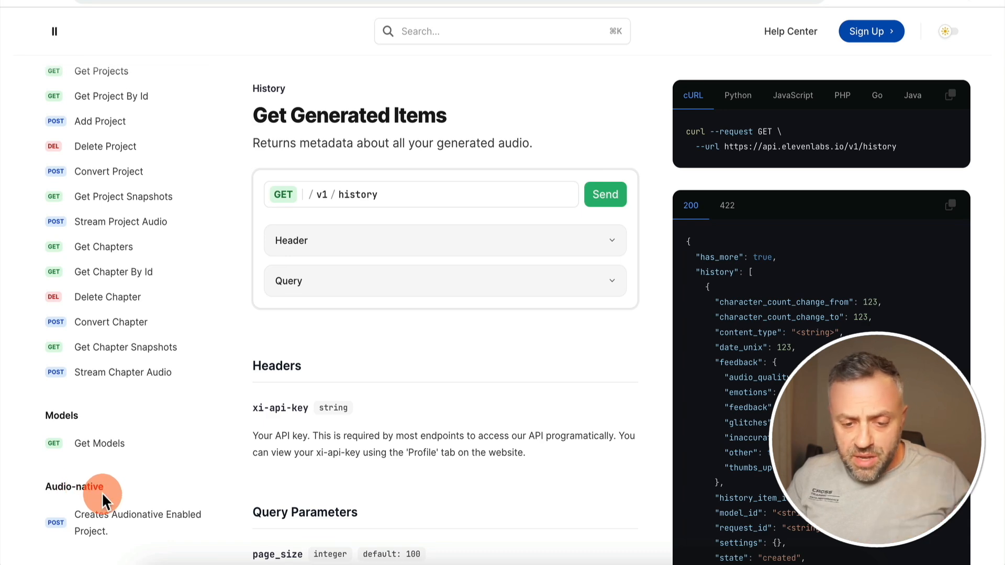
{"action": "scroll", "coordinate": [126, 341], "scroll_direction": "up", "scroll_amount": 15}
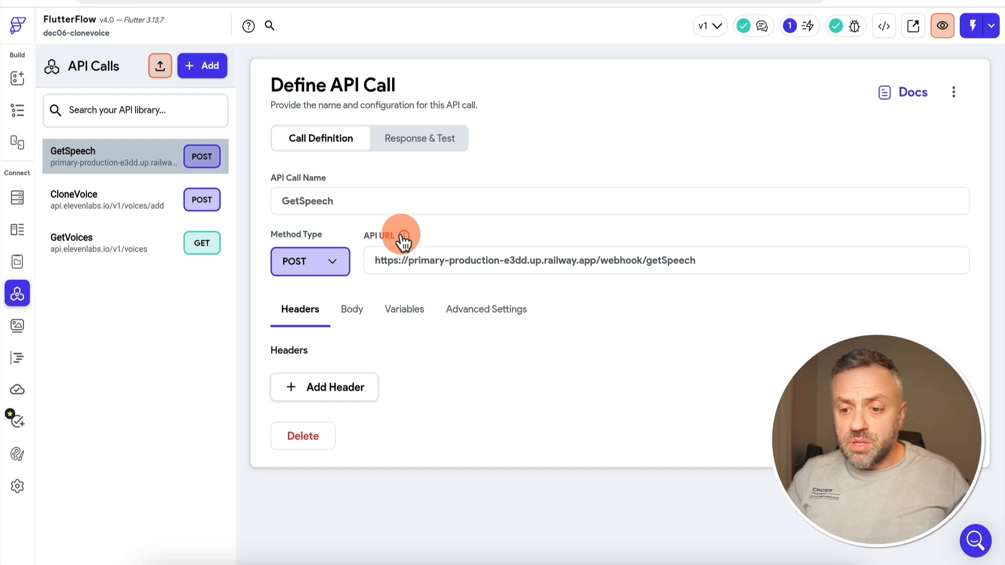
Review the GetSpeech call definition and the available workflow actions of the ElevenLabs workflow in n8n.
{"action": "mouse_move", "coordinate": [403, 241]}
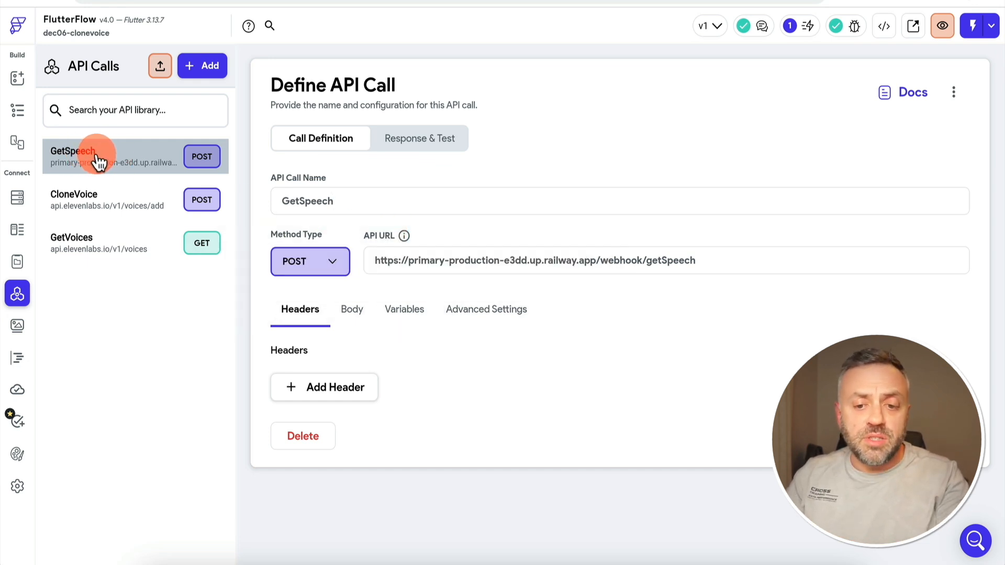
{"action": "left_click", "coordinate": [436, 190]}
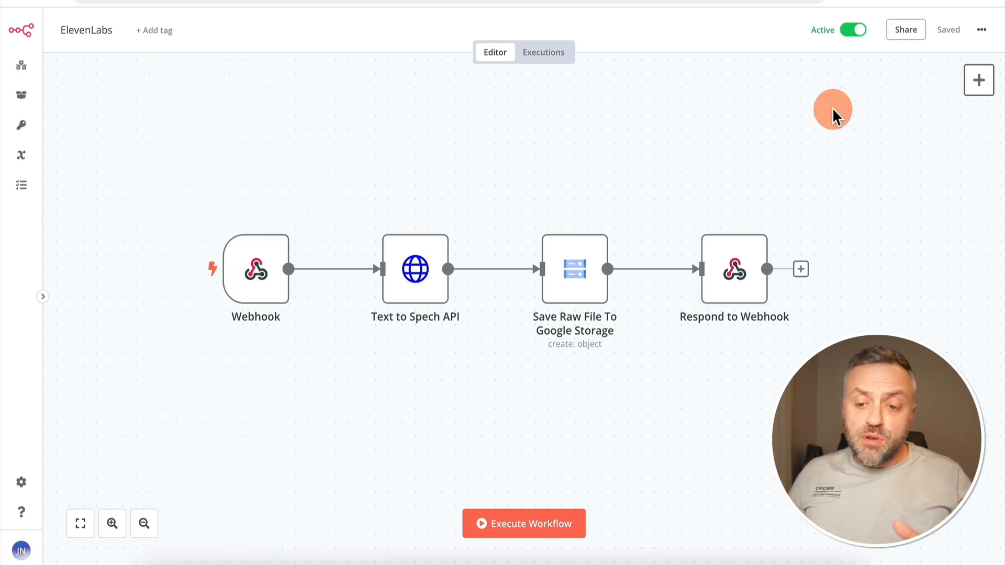
{"action": "left_click", "coordinate": [981, 30]}
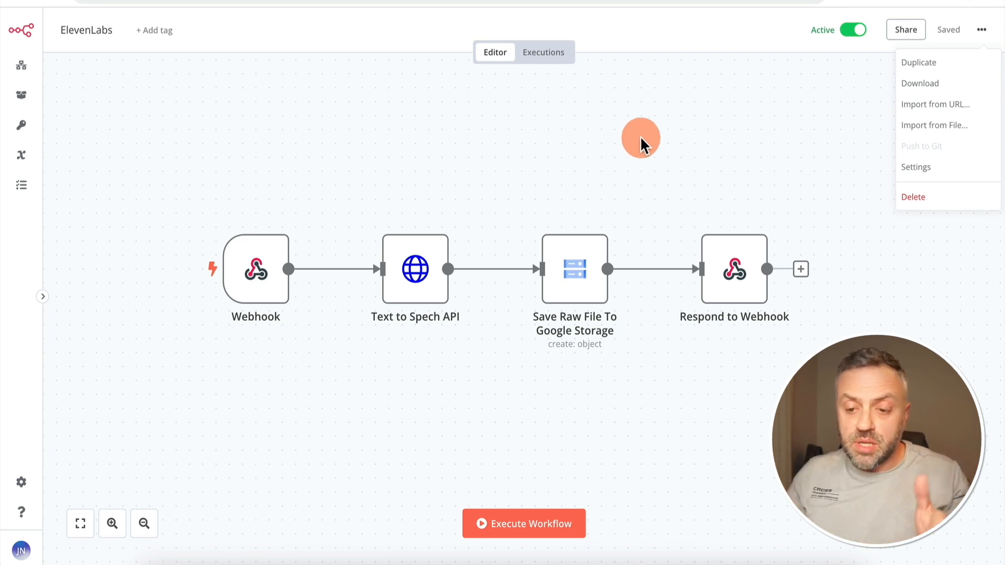
{"action": "left_click", "coordinate": [578, 138]}
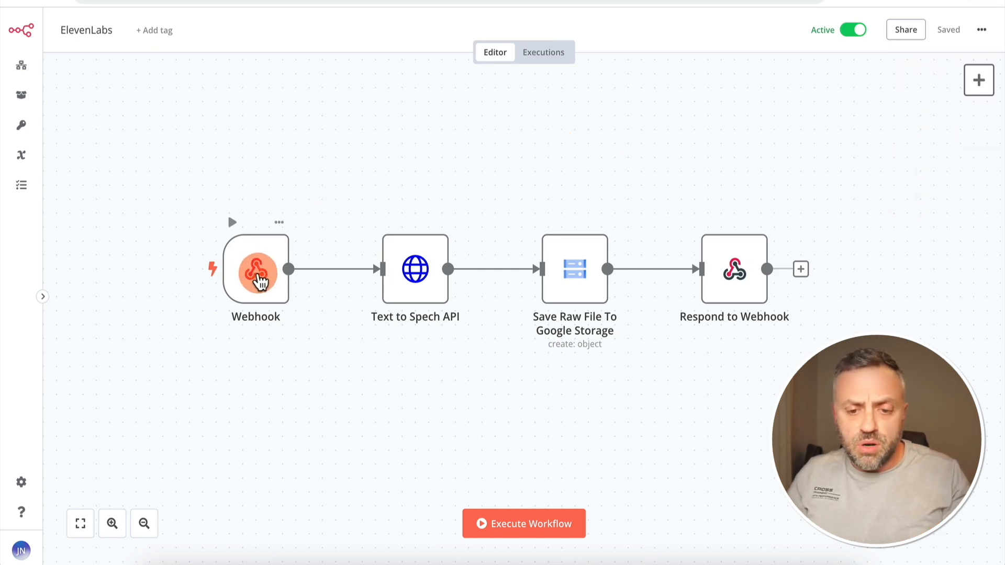
Examine the Webhook node's test URL, HTTP method, path and respond setting.
{"action": "double_click", "coordinate": [258, 271]}
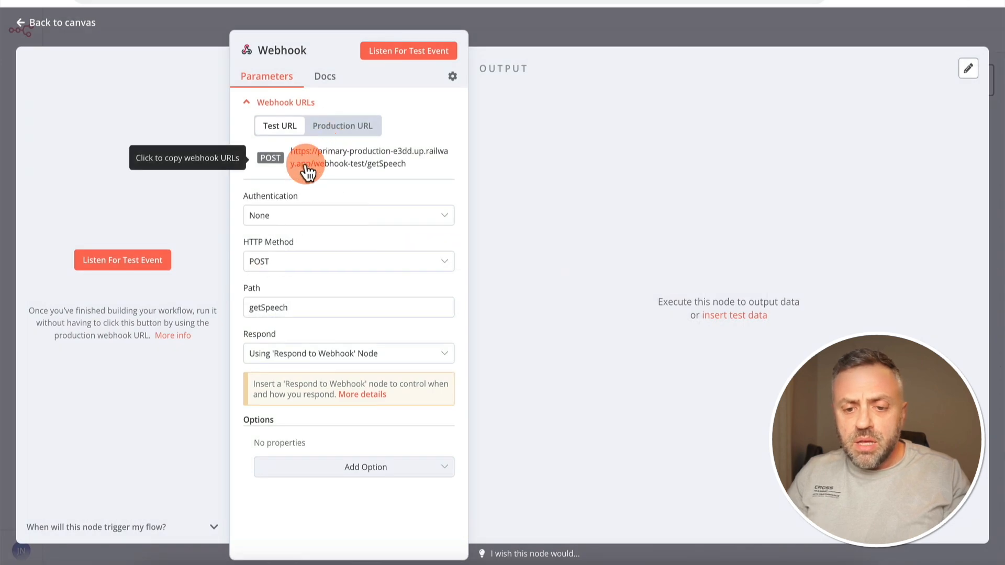
{"action": "left_click", "coordinate": [545, 29]}
Open the text-to-speech HTTP request node and rename it to "Text to Speach API".
{"action": "mouse_move", "coordinate": [415, 269]}
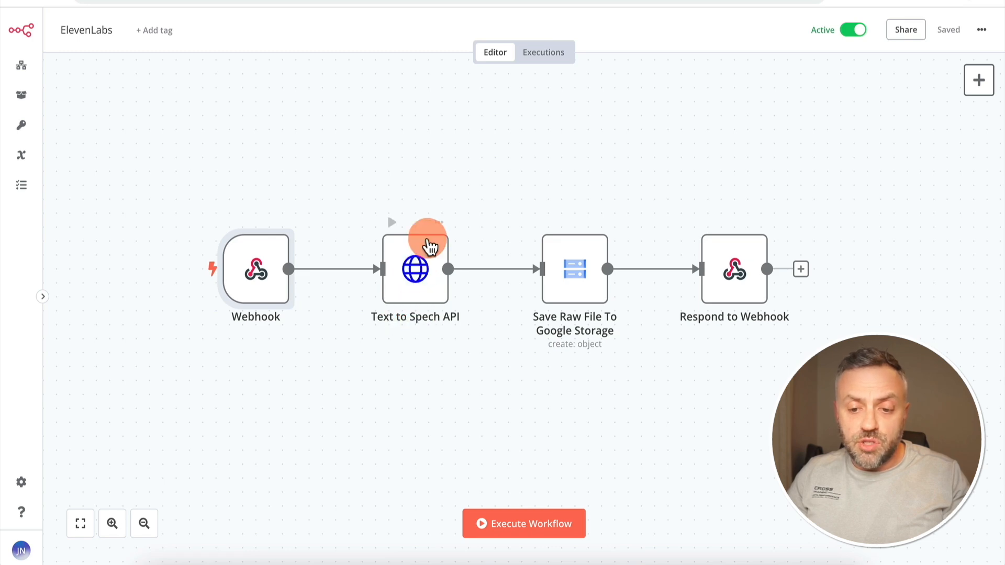
{"action": "double_click", "coordinate": [416, 270]}
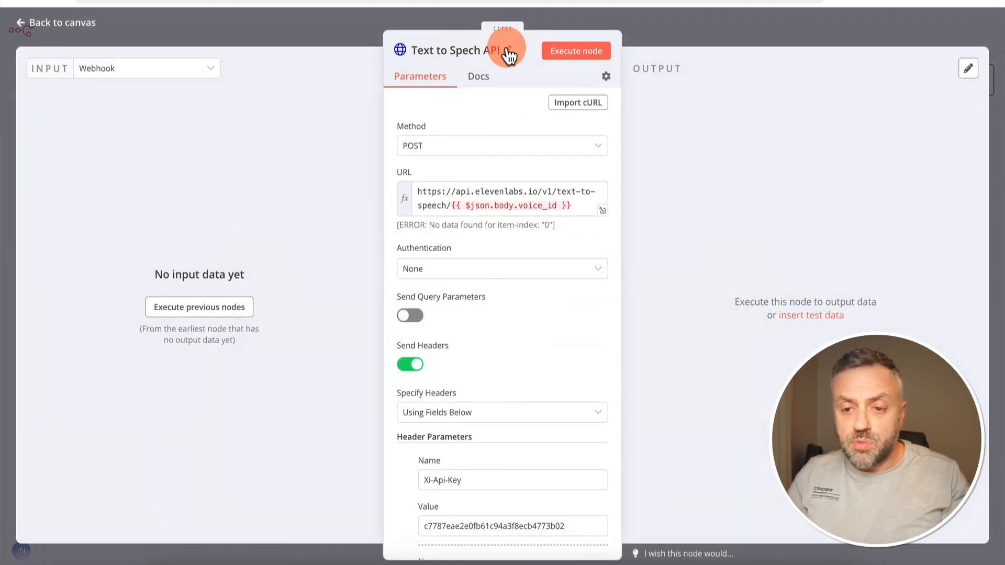
{"action": "left_click", "coordinate": [483, 57]}
{"action": "left_click", "coordinate": [565, 44]}
{"action": "type", "text": "a"}
{"action": "key", "text": "Return"}
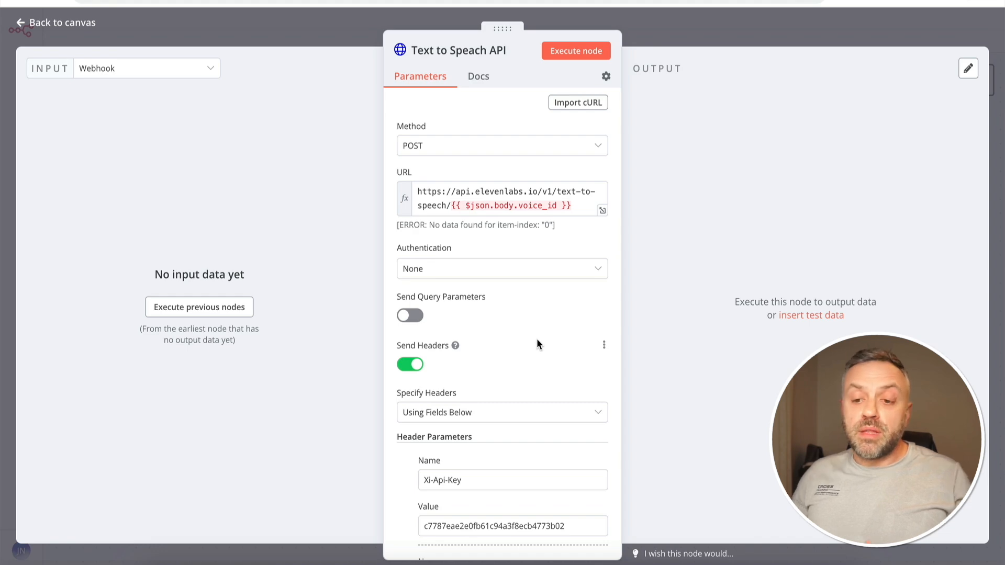
Examine the remaining parameters of the Text to Speach API node and return to the workflow canvas.
{"action": "scroll", "coordinate": [537, 342], "scroll_direction": "down", "scroll_amount": 5}
{"action": "scroll", "coordinate": [538, 341], "scroll_direction": "down", "scroll_amount": 3}
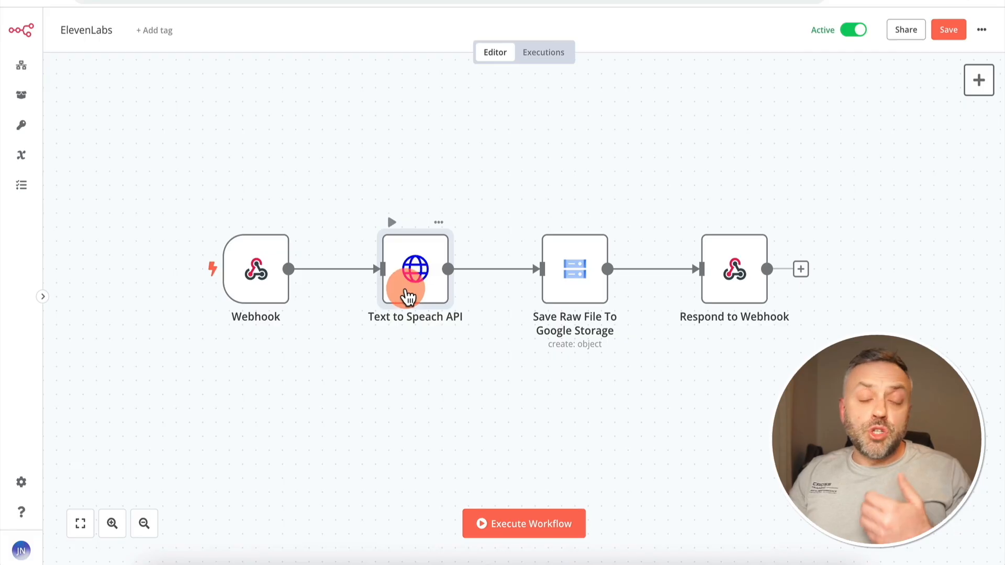
{"action": "left_click", "coordinate": [421, 273]}
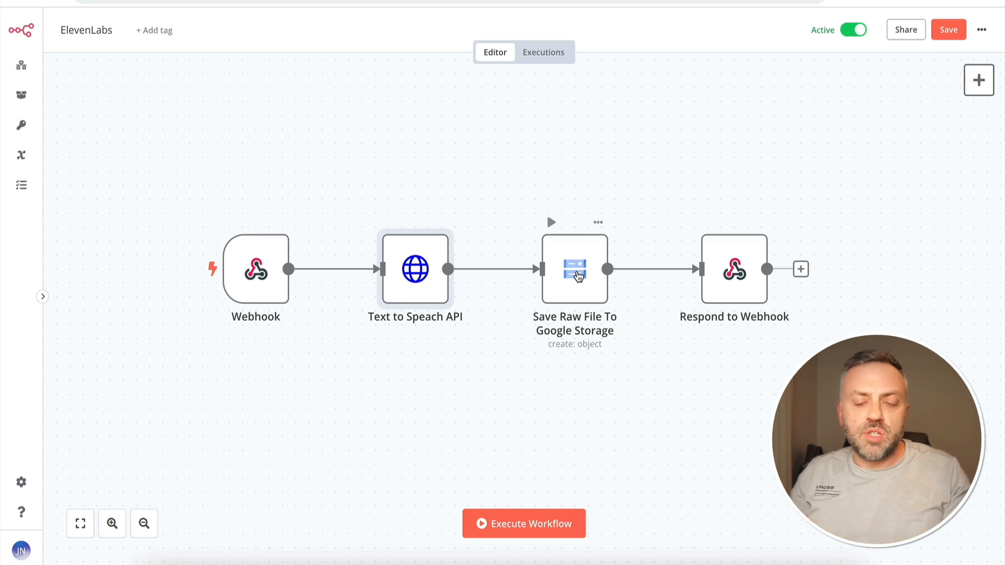
Examine the Save Raw File To Google Storage node's bucket, object name, binary property and Predefined ACL settings.
{"action": "double_click", "coordinate": [579, 275]}
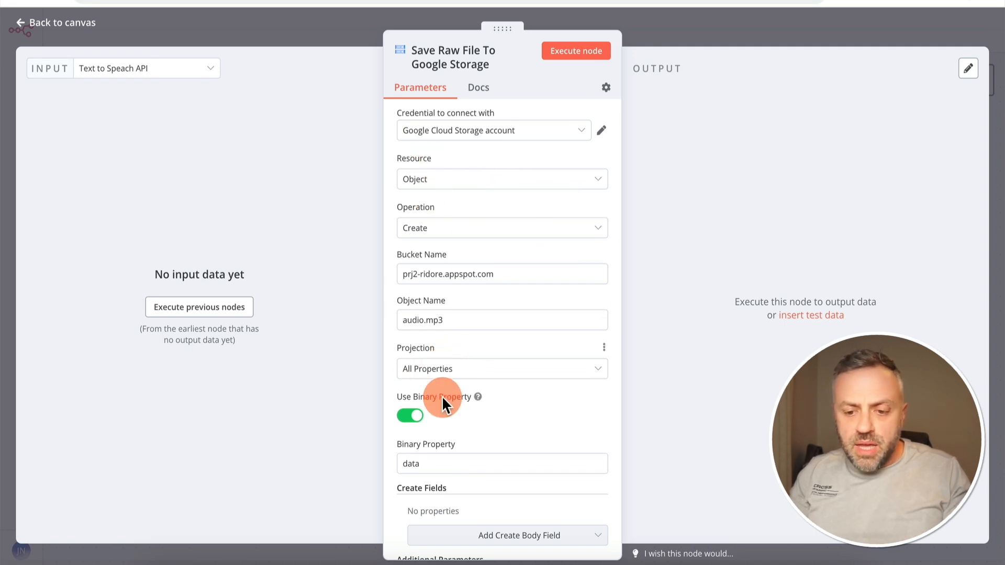
{"action": "scroll", "coordinate": [439, 397], "scroll_direction": "down", "scroll_amount": 4}
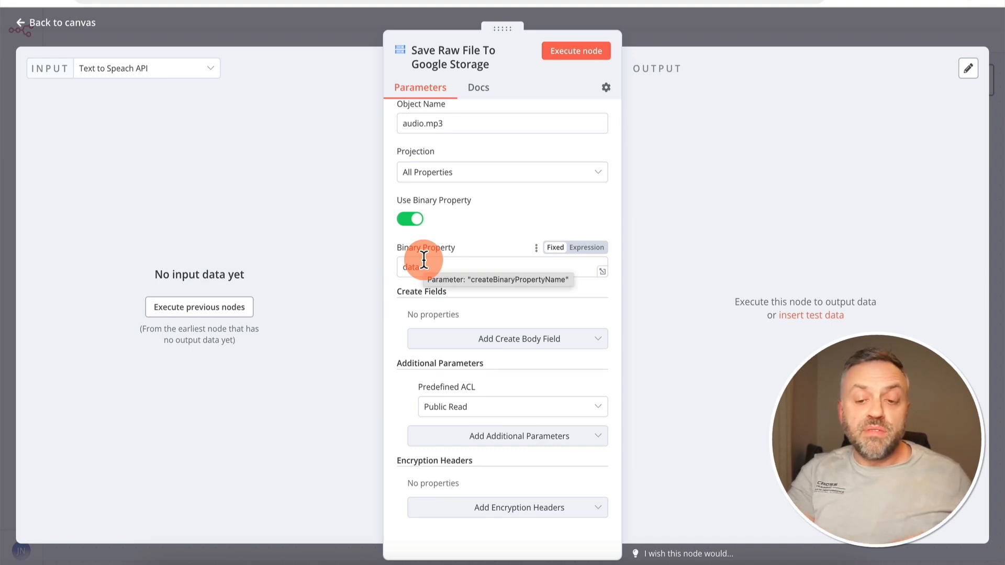
{"action": "scroll", "coordinate": [424, 259], "scroll_direction": "up", "scroll_amount": 4}
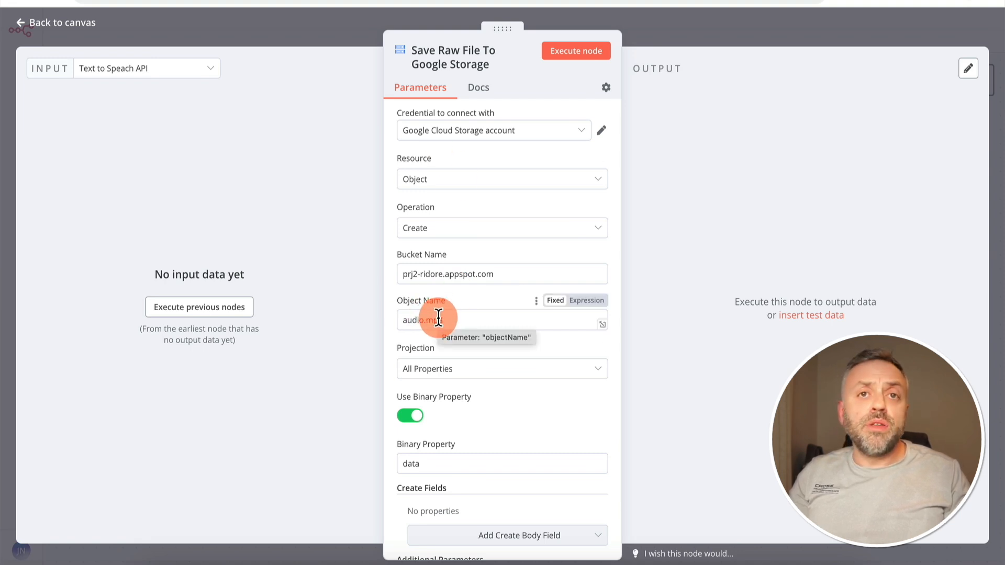
{"action": "left_click", "coordinate": [628, 38]}
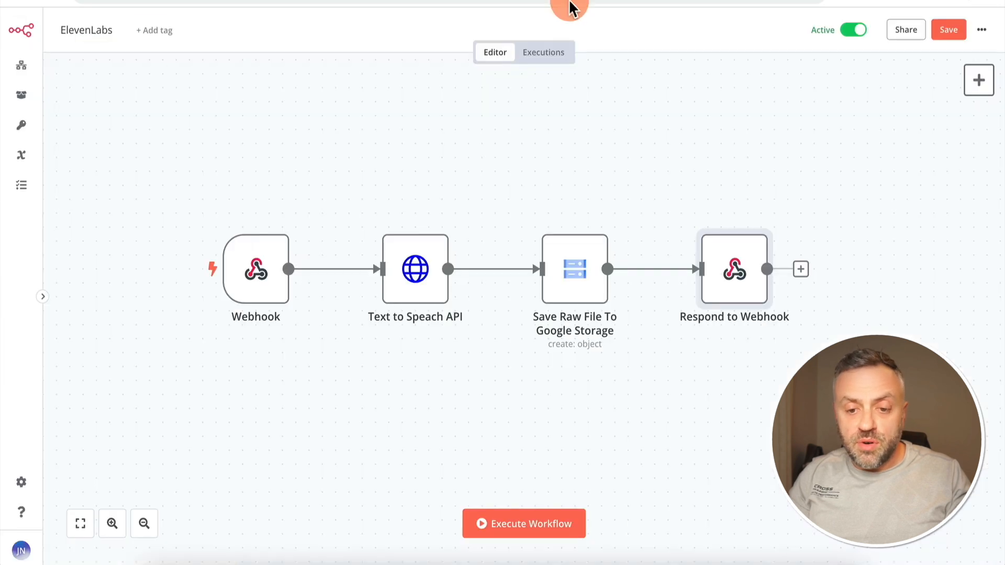
Show the production URL of the Webhook node.
{"action": "double_click", "coordinate": [265, 266]}
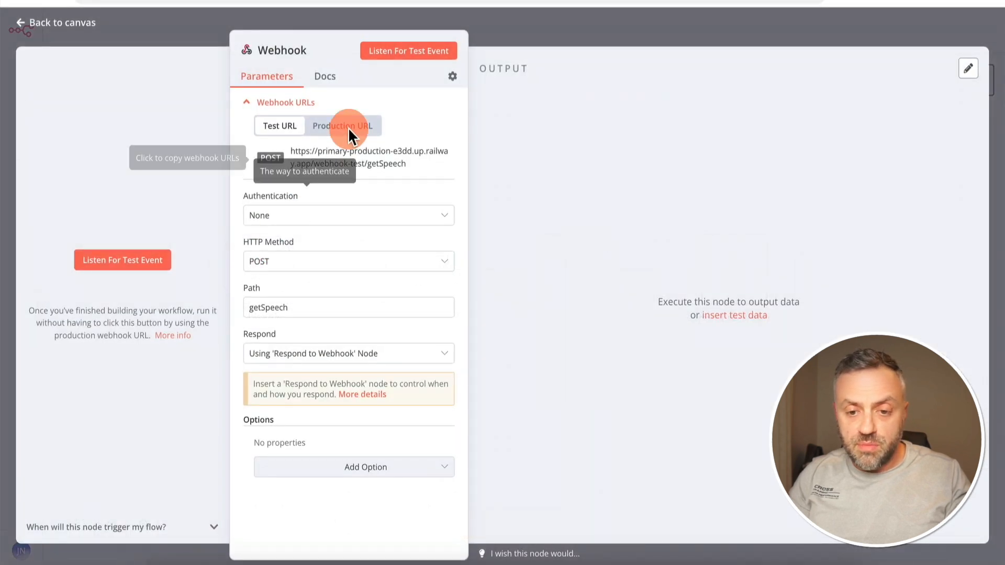
{"action": "left_click", "coordinate": [348, 127]}
{"action": "left_click", "coordinate": [302, 165]}
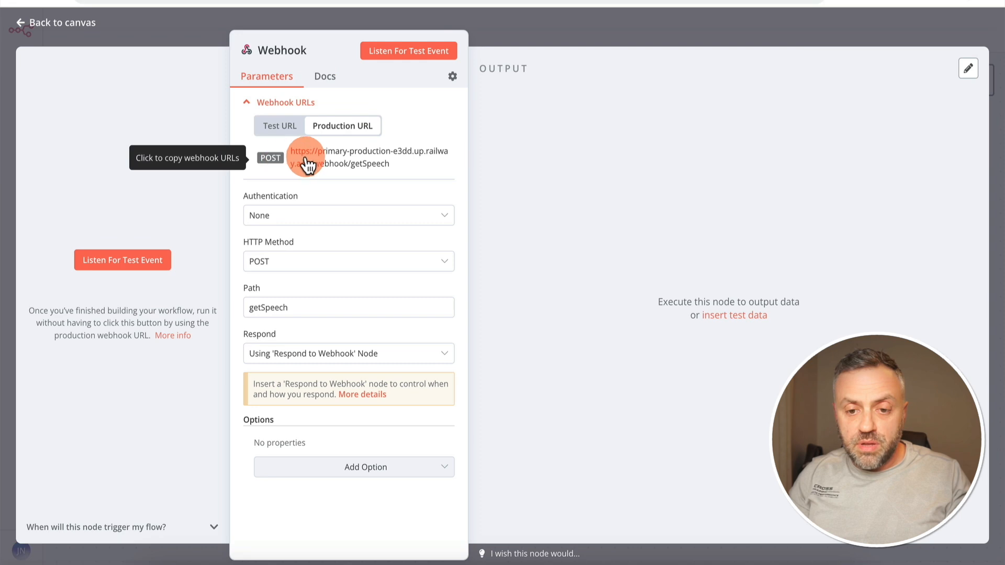
Switch to FlutterFlow and examine the GetSpeech call's body, test variables and response JSON path.
{"action": "left_click", "coordinate": [336, 127]}
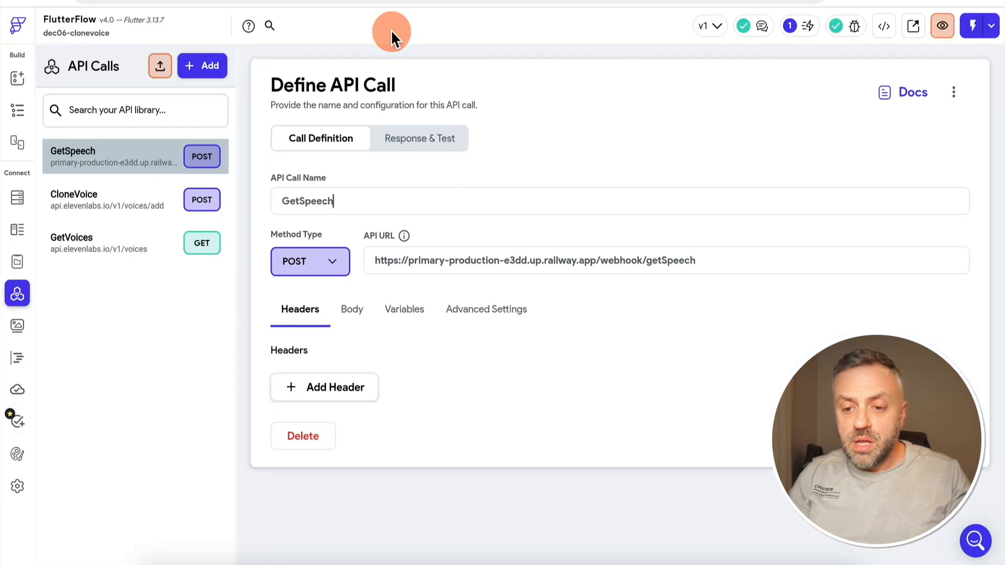
{"action": "left_click", "coordinate": [349, 320]}
{"action": "left_click", "coordinate": [382, 484]}
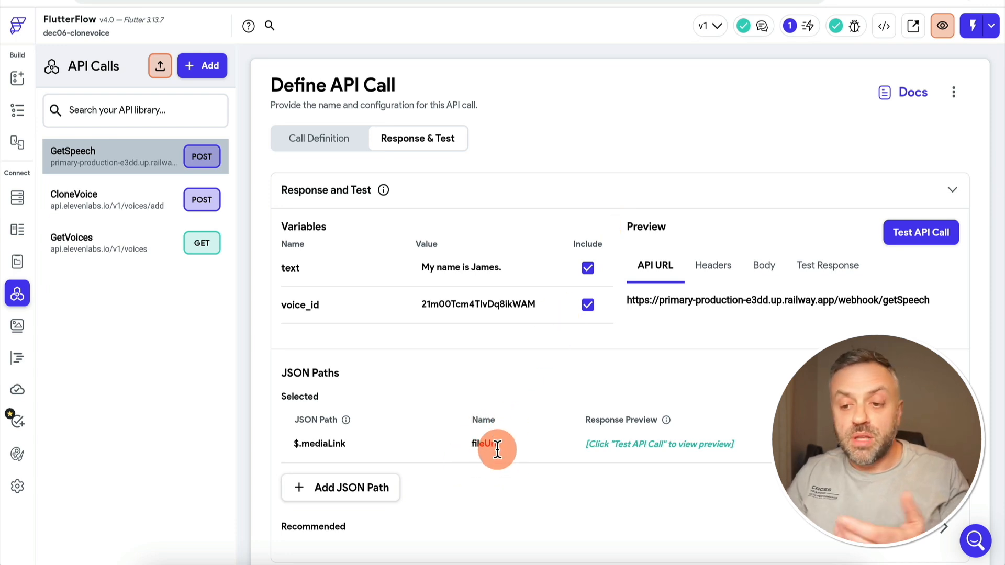
Select the GetVoices call and look up the Get Voices endpoint in the ElevenLabs API Reference.
{"action": "left_click", "coordinate": [57, 242]}
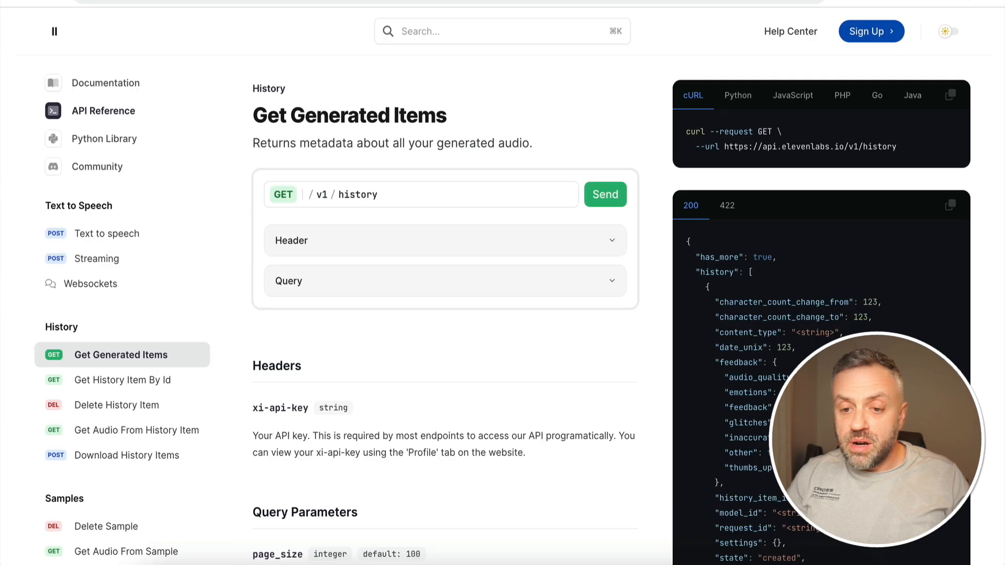
{"action": "scroll", "coordinate": [131, 293], "scroll_direction": "down", "scroll_amount": 10}
{"action": "left_click", "coordinate": [129, 294]}
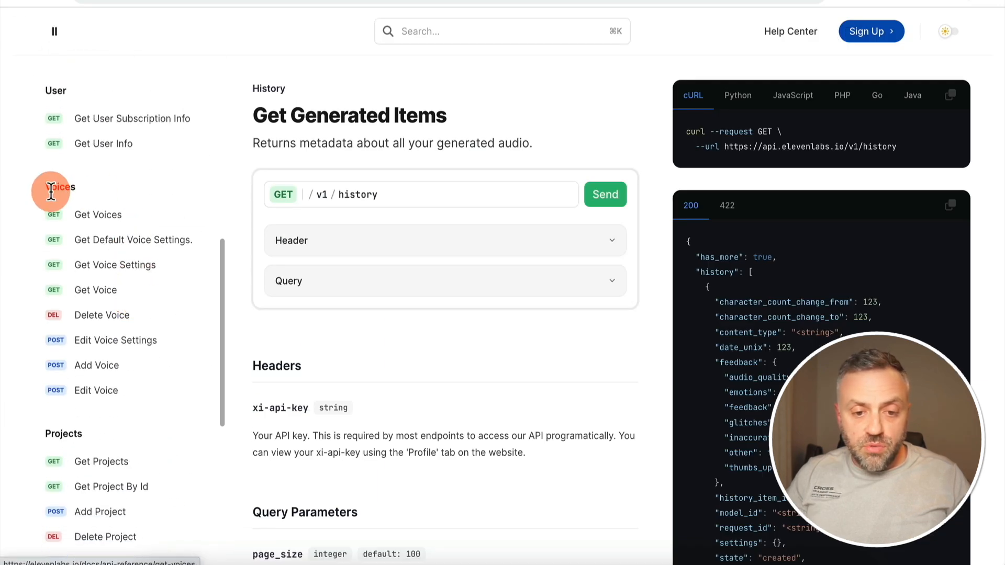
{"action": "left_click", "coordinate": [116, 215]}
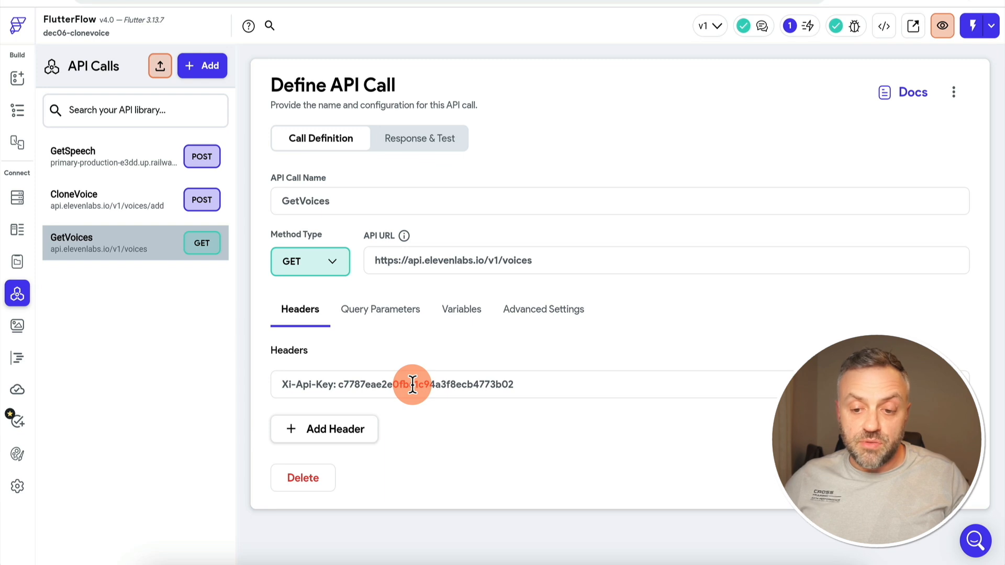
Examine the query parameters, variables and advanced settings of the GetVoices call in FlutterFlow.
{"action": "left_click", "coordinate": [406, 310]}
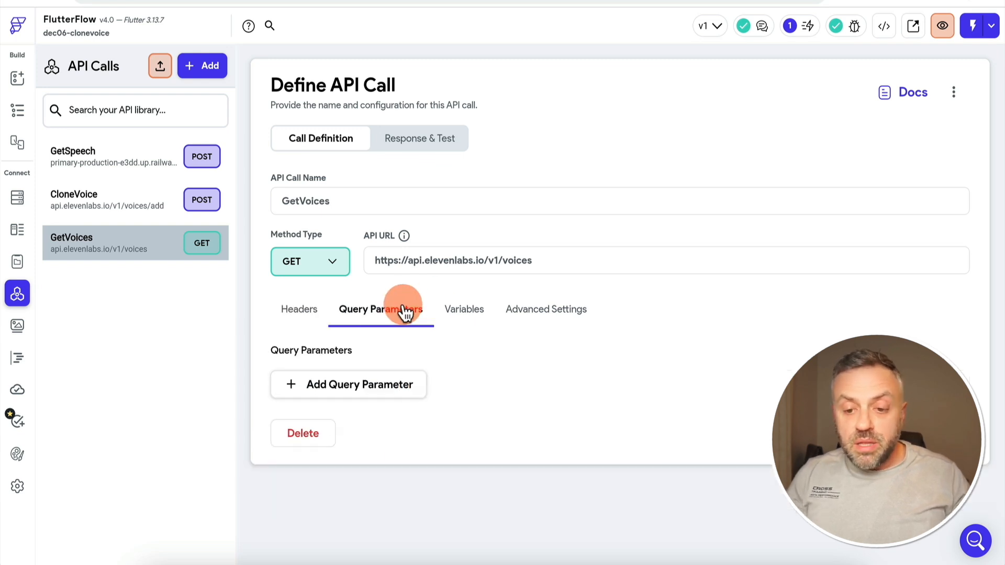
{"action": "left_click", "coordinate": [465, 320]}
{"action": "left_click", "coordinate": [539, 313]}
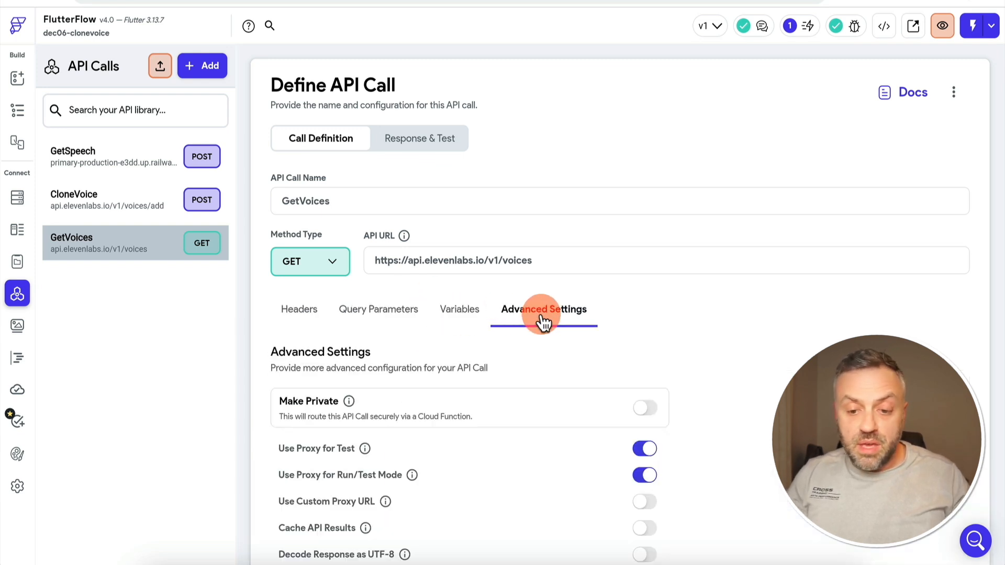
{"action": "left_click", "coordinate": [387, 316]}
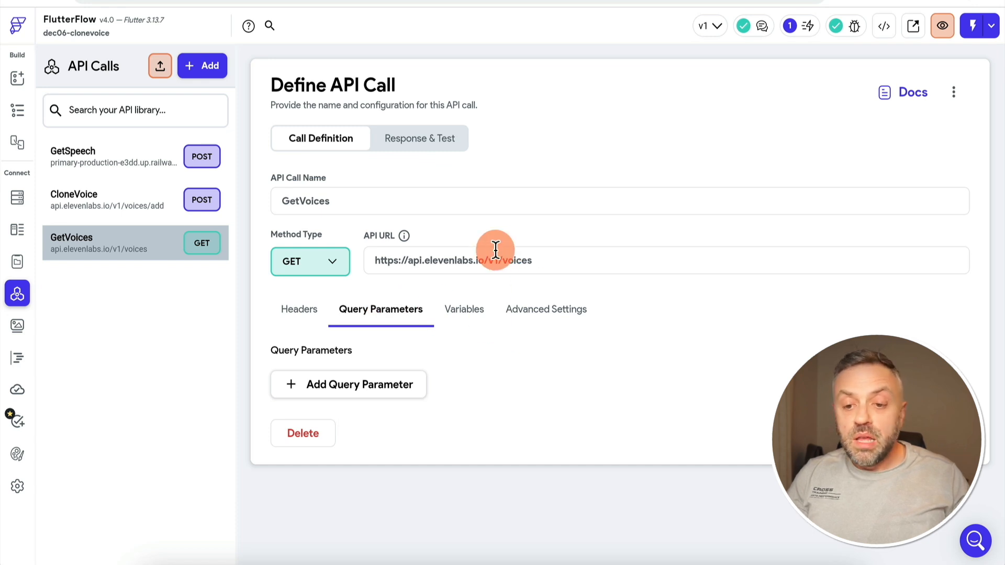
Test the GetVoices API call and show its JSON response.
{"action": "left_click", "coordinate": [451, 141]}
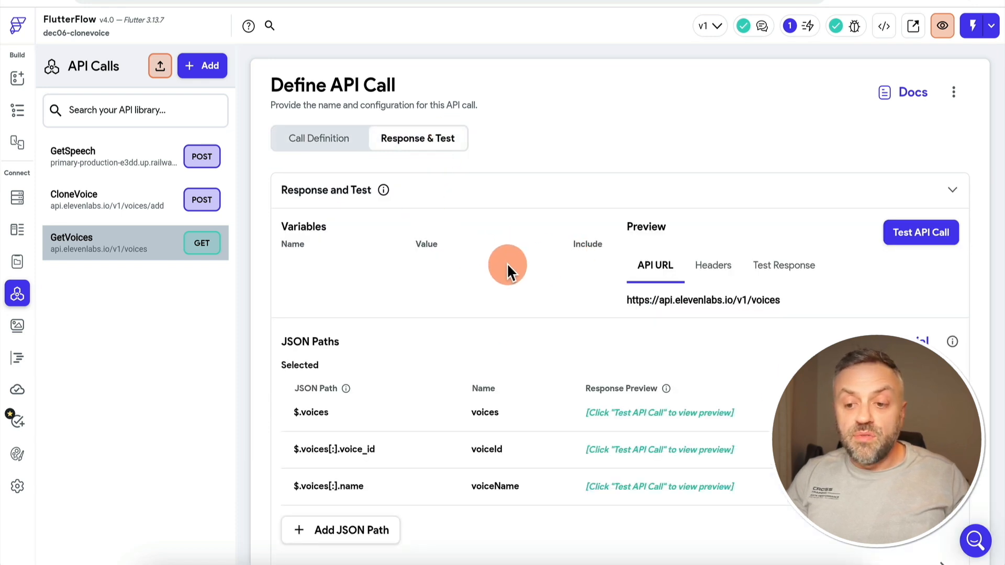
{"action": "left_click", "coordinate": [891, 238]}
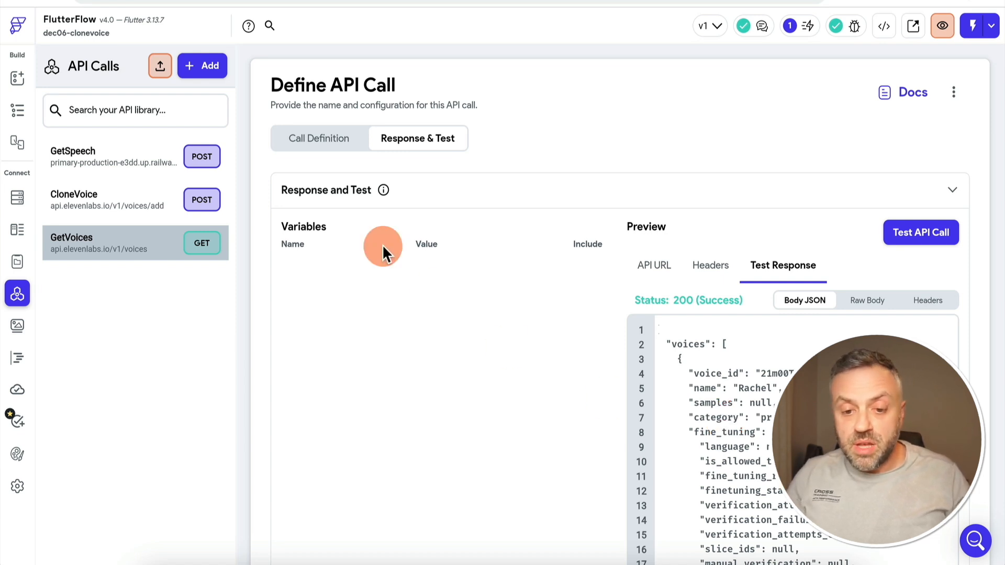
Select the CloneVoice call and read through the Add Voice endpoint in the ElevenLabs API Reference.
{"action": "left_click", "coordinate": [151, 194]}
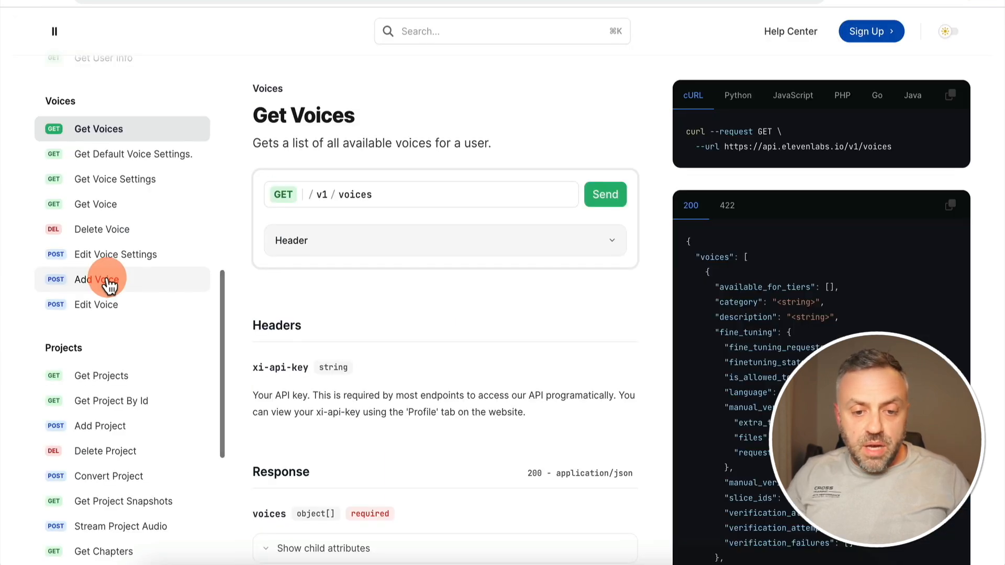
{"action": "left_click", "coordinate": [105, 281]}
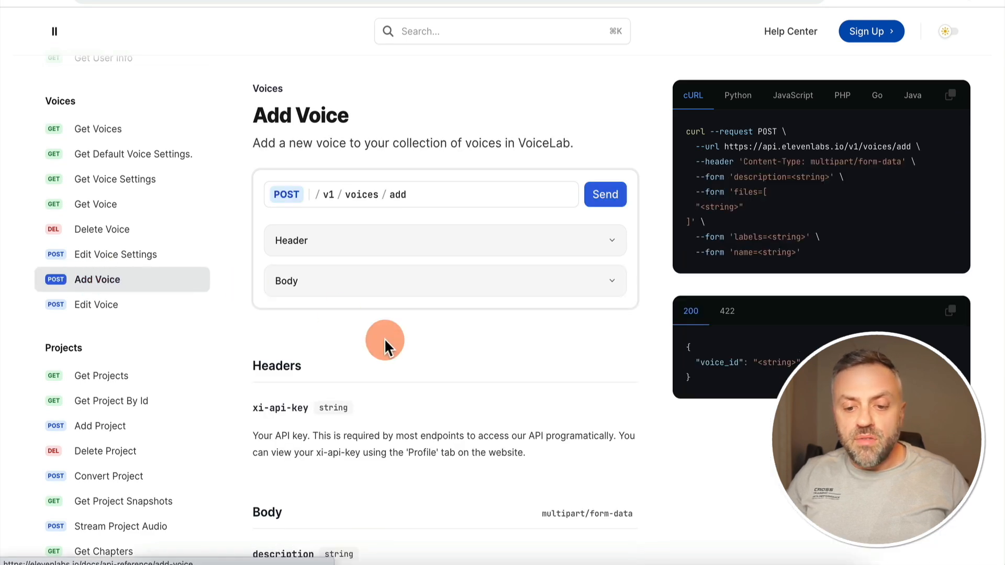
{"action": "scroll", "coordinate": [385, 338], "scroll_direction": "down", "scroll_amount": 5}
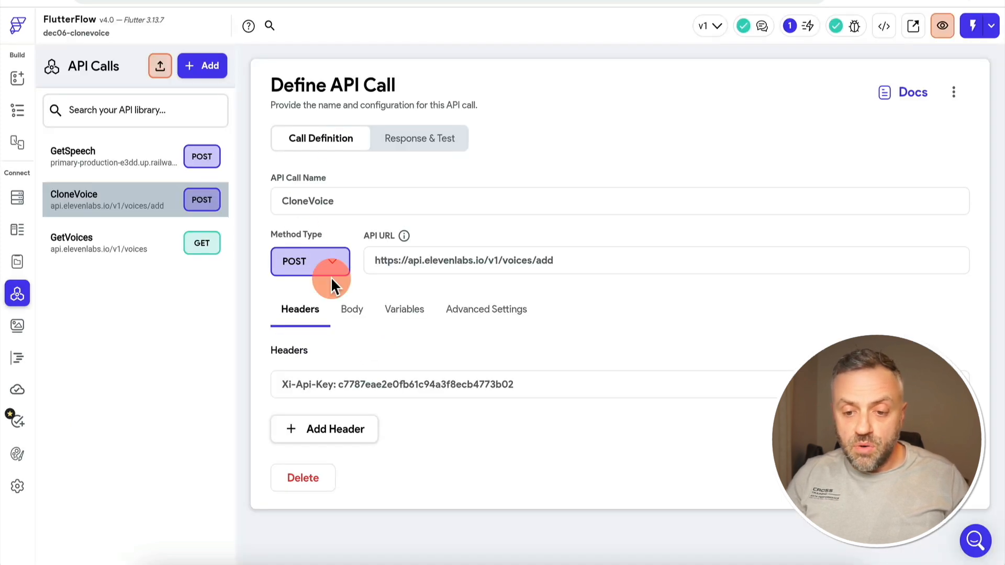
Examine the CloneVoice call's headers, multipart body parameters and variables in FlutterFlow.
{"action": "left_click", "coordinate": [306, 309]}
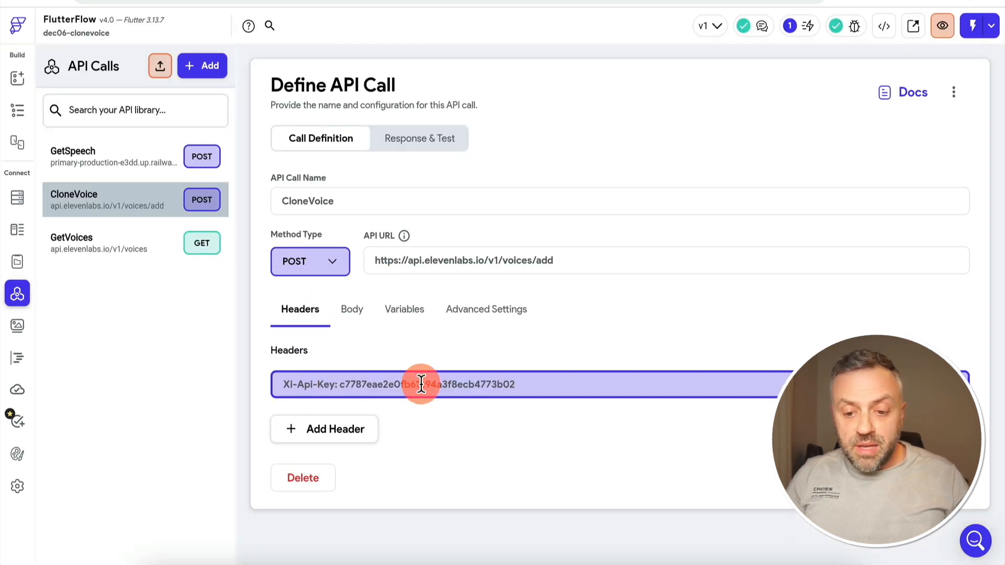
{"action": "left_click", "coordinate": [351, 312]}
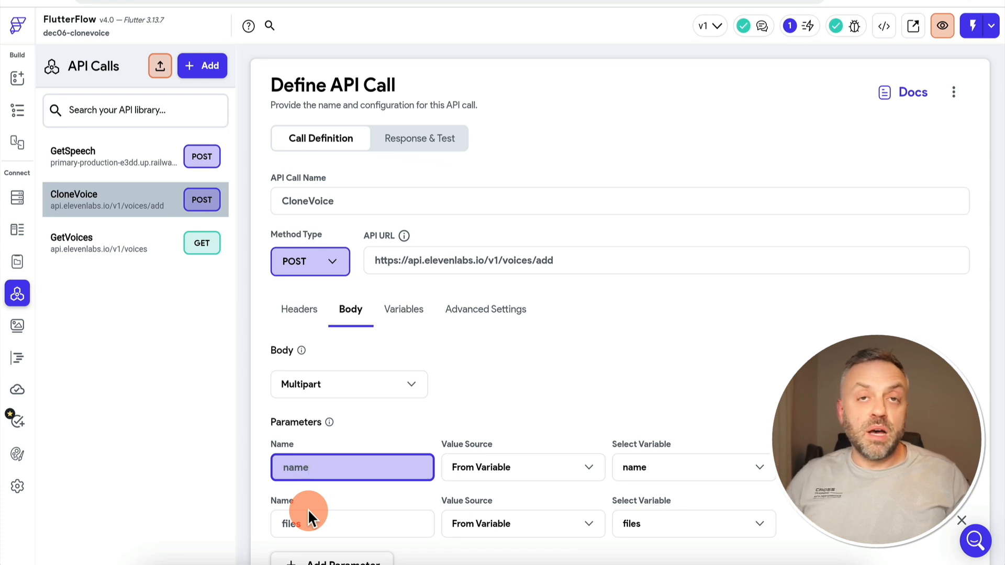
{"action": "left_click", "coordinate": [405, 310]}
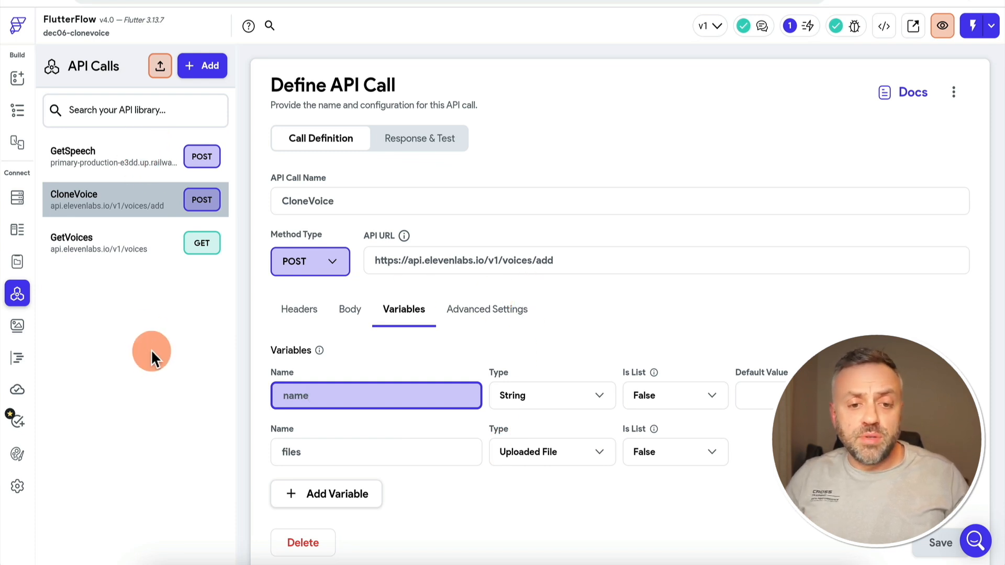
Show the HomePage's widget tree in the page builder and select the inputText field.
{"action": "left_click", "coordinate": [18, 76]}
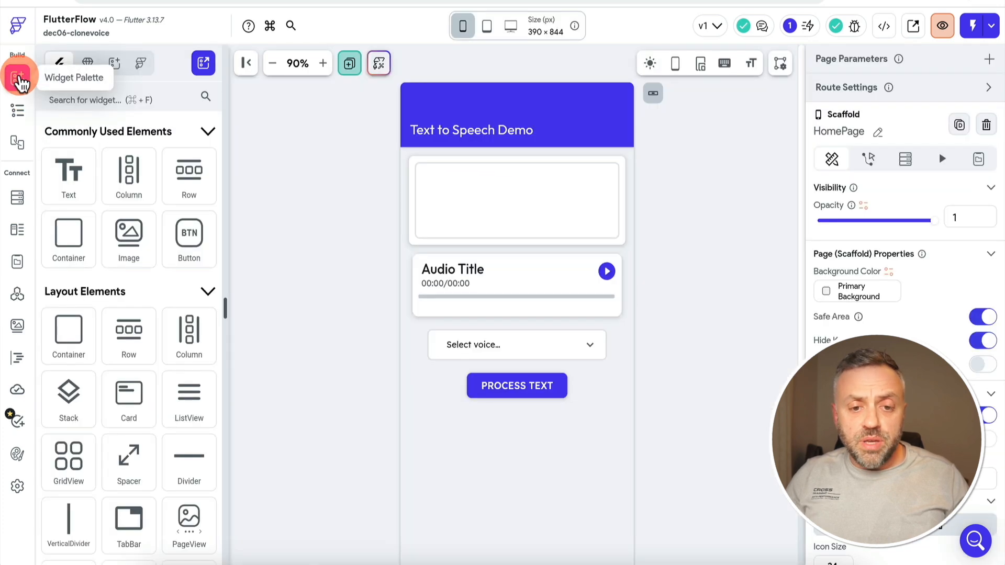
{"action": "left_click", "coordinate": [20, 111]}
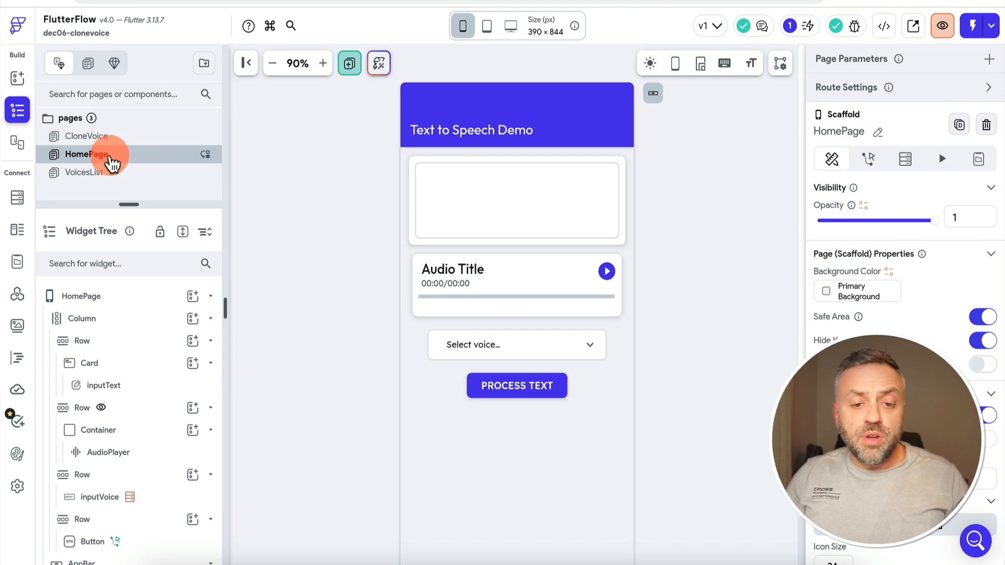
{"action": "left_click", "coordinate": [460, 197]}
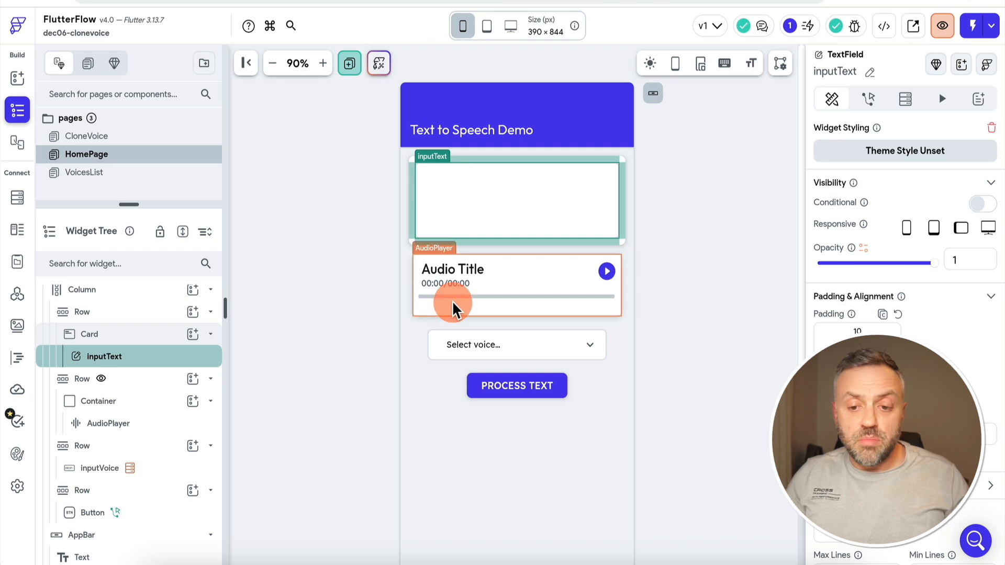
Inspect the audio player row's conditional visibility and the inputVoice dropdown's backend query and properties.
{"action": "left_click", "coordinate": [478, 286]}
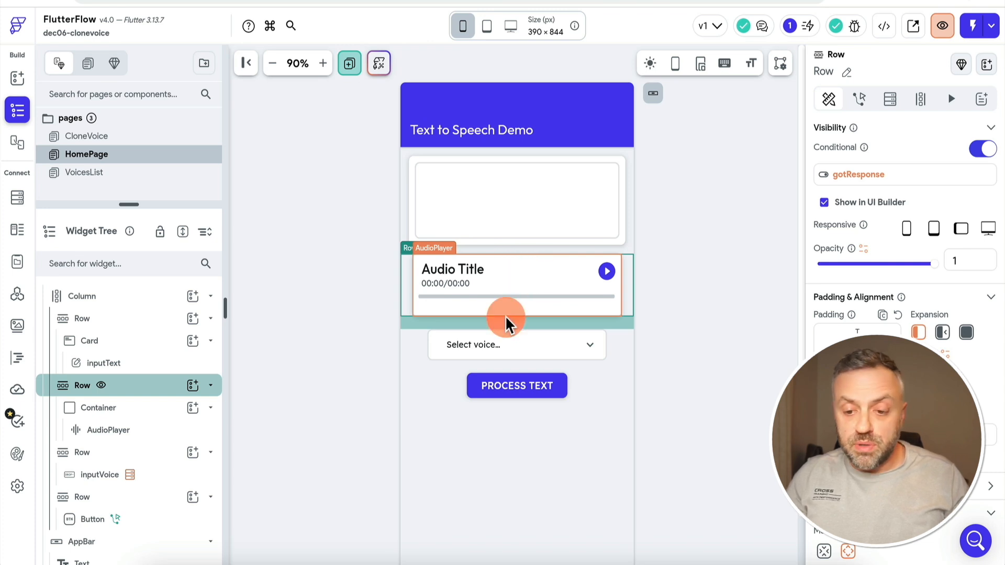
{"action": "left_click", "coordinate": [522, 352]}
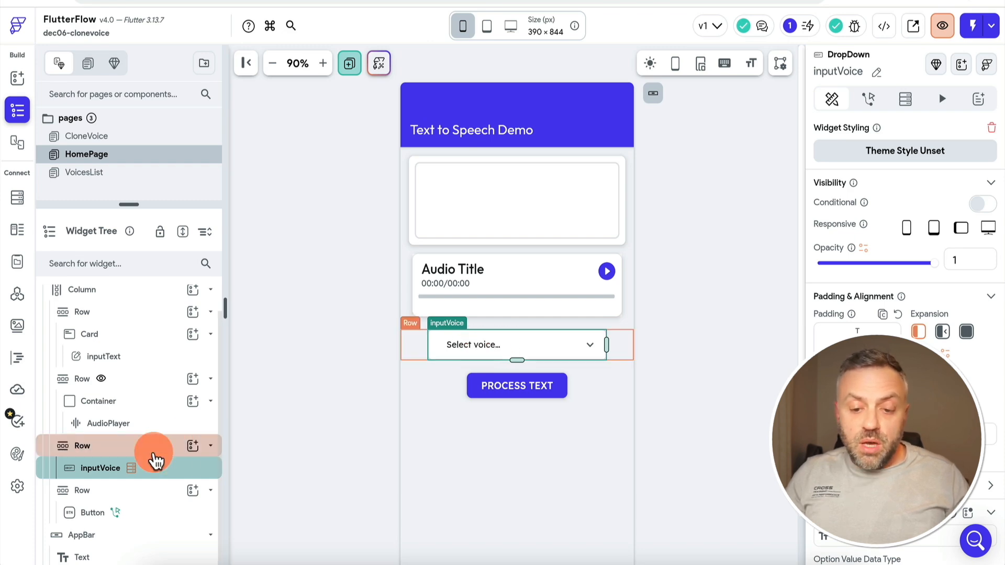
{"action": "left_click", "coordinate": [909, 100]}
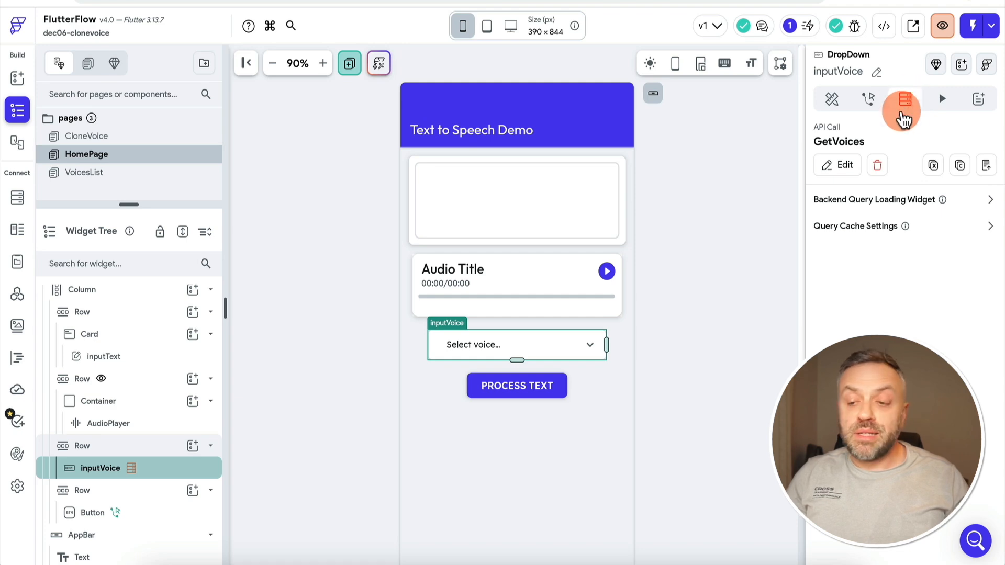
{"action": "left_click", "coordinate": [842, 166]}
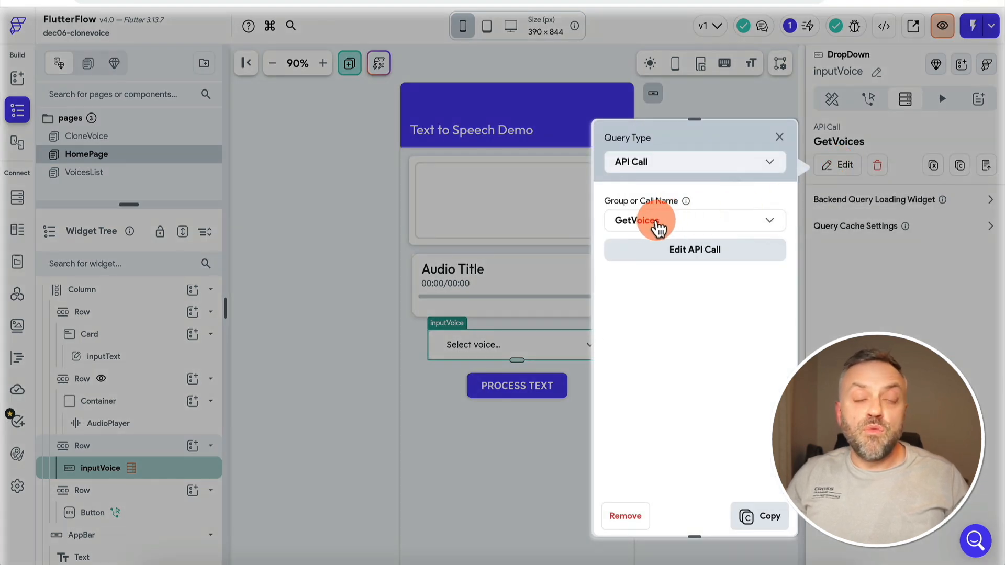
{"action": "left_click", "coordinate": [779, 137]}
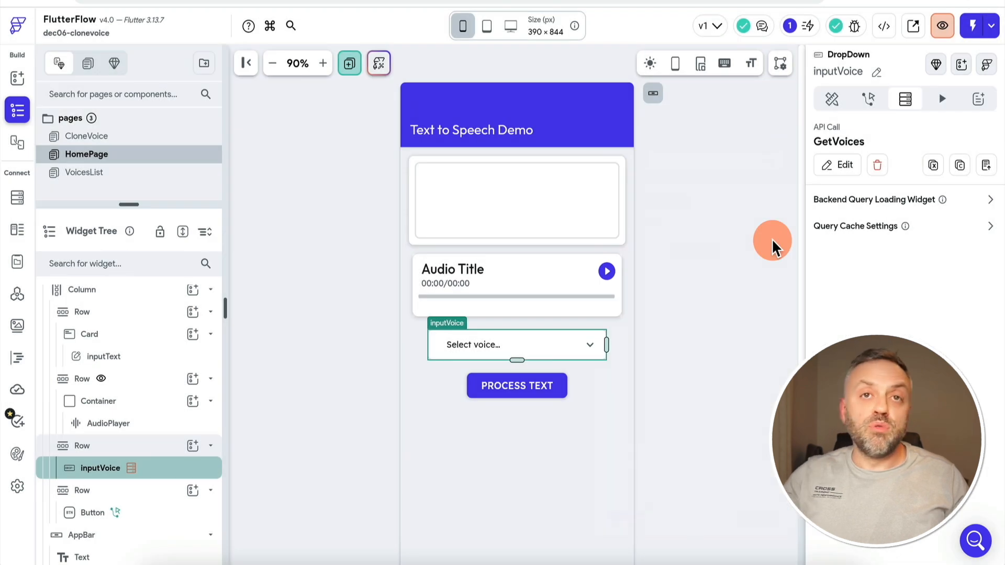
{"action": "left_click", "coordinate": [832, 99]}
{"action": "scroll", "coordinate": [859, 338], "scroll_direction": "down", "scroll_amount": 3}
{"action": "scroll", "coordinate": [861, 335], "scroll_direction": "down", "scroll_amount": 1}
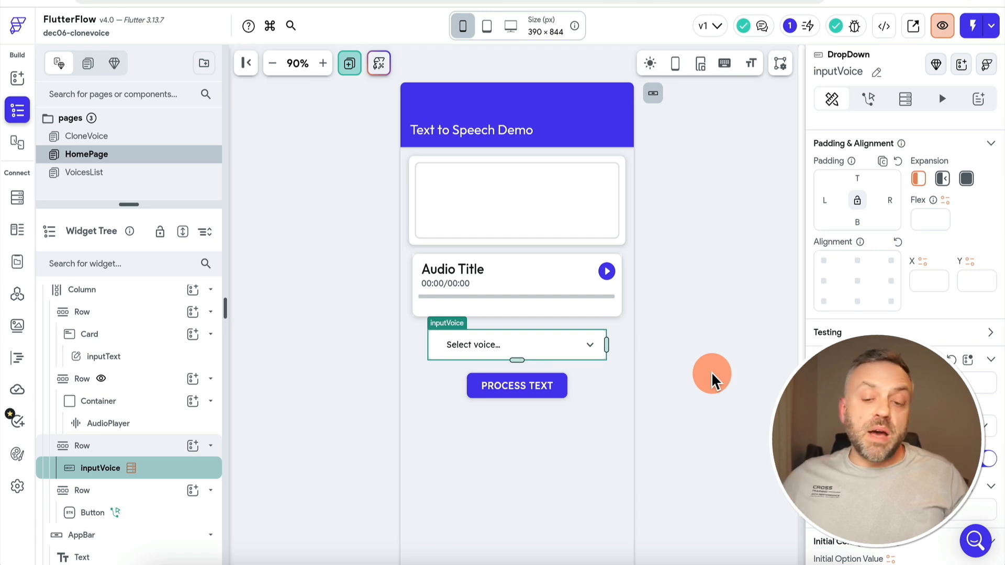
Review the PROCESS TEXT button's On Tap action flow, including the GetSpeech call, page state updates and snack bar.
{"action": "left_click", "coordinate": [529, 386]}
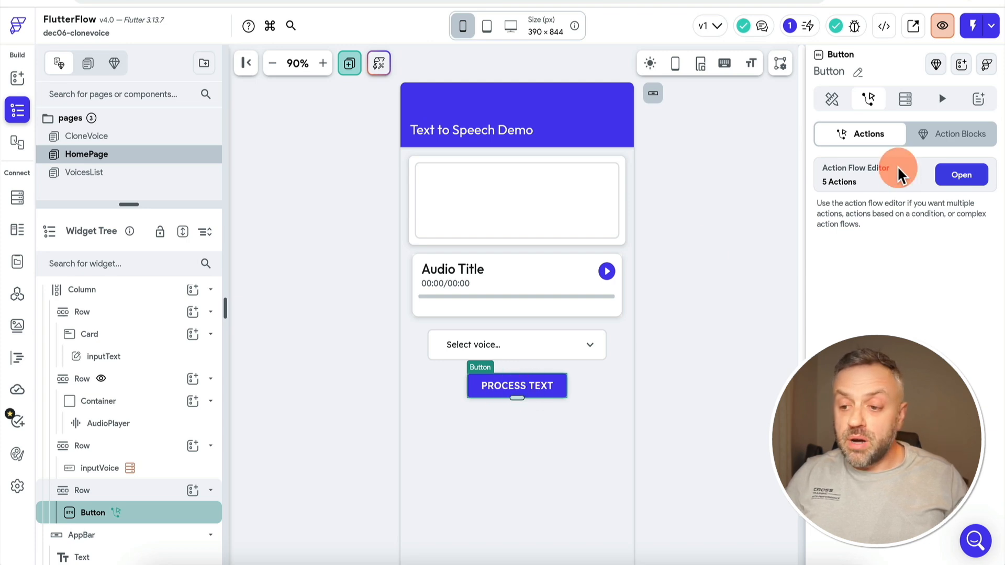
{"action": "left_click", "coordinate": [962, 178]}
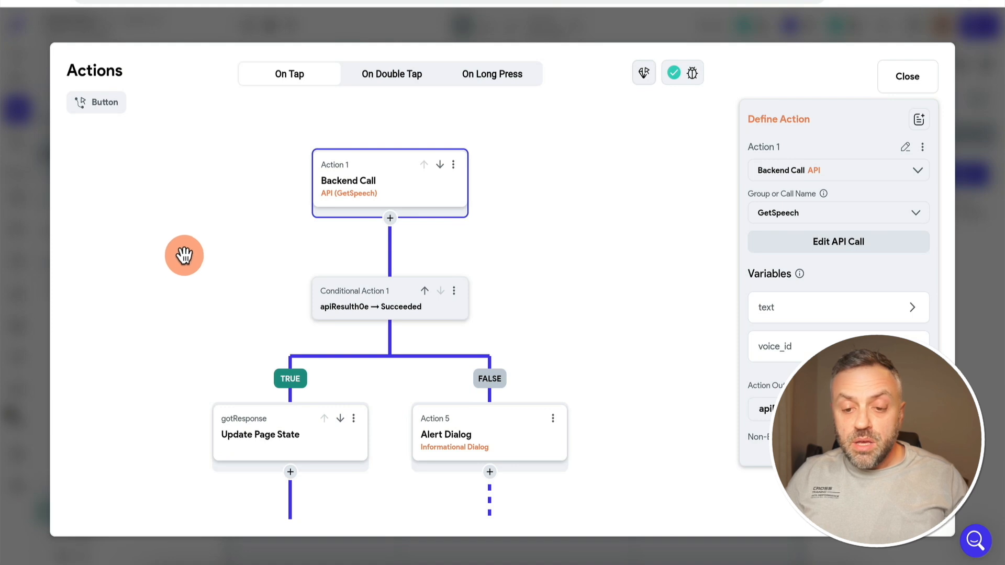
{"action": "left_click_drag", "start_coordinate": [183, 251], "coordinate": [229, 224]}
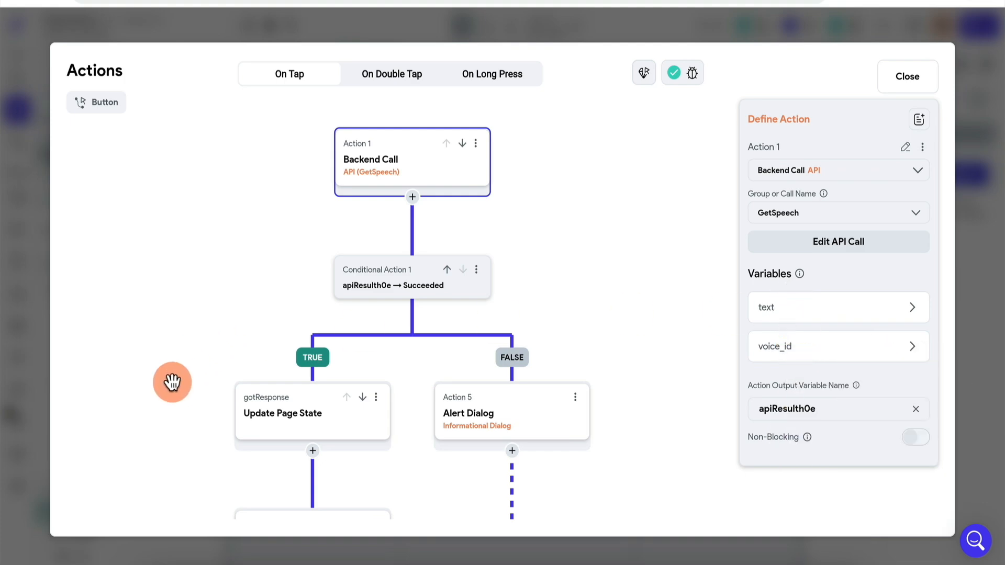
{"action": "scroll", "coordinate": [180, 227], "scroll_direction": "down", "scroll_amount": 3}
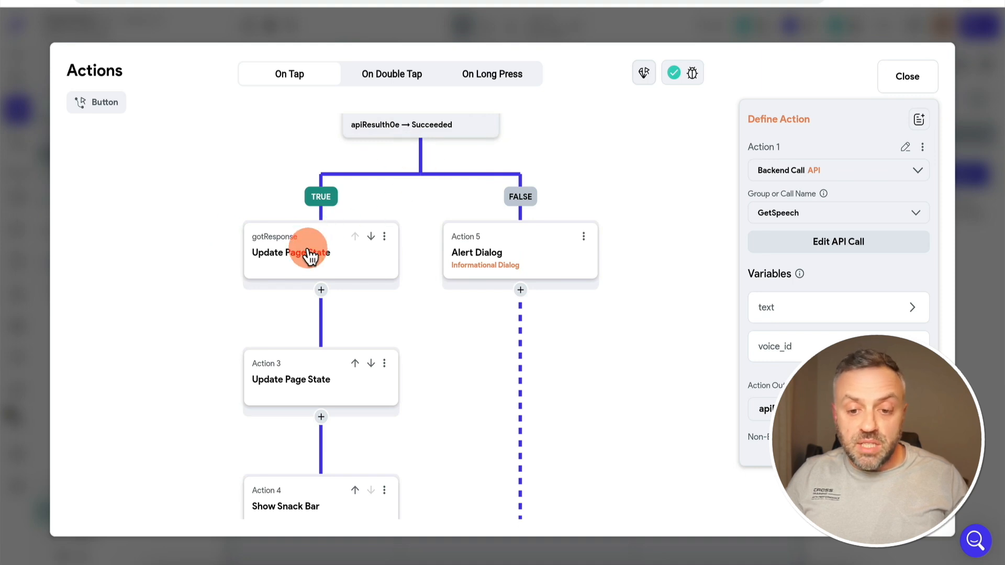
{"action": "left_click", "coordinate": [308, 251]}
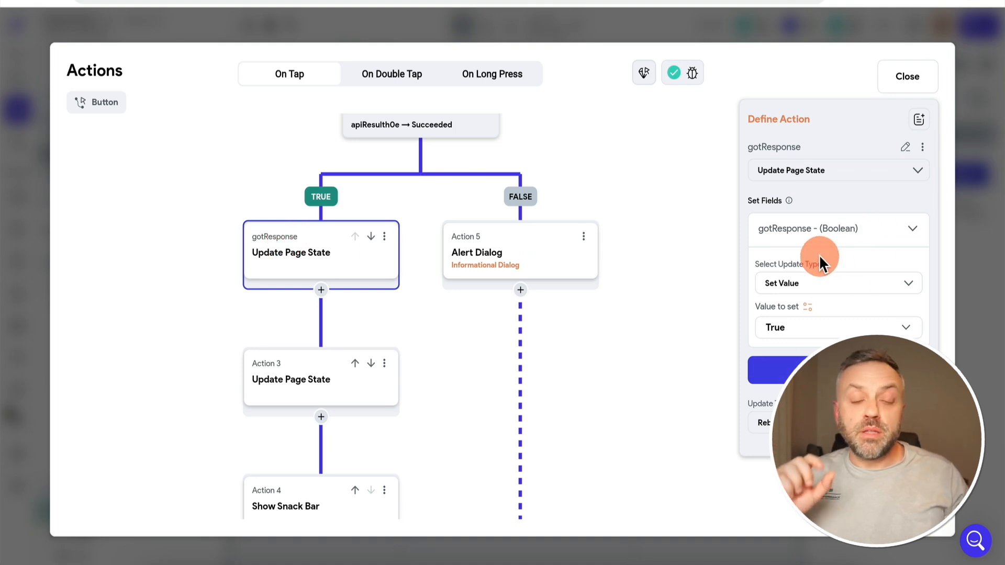
{"action": "scroll", "coordinate": [220, 375], "scroll_direction": "down", "scroll_amount": 1}
{"action": "left_click", "coordinate": [326, 332]}
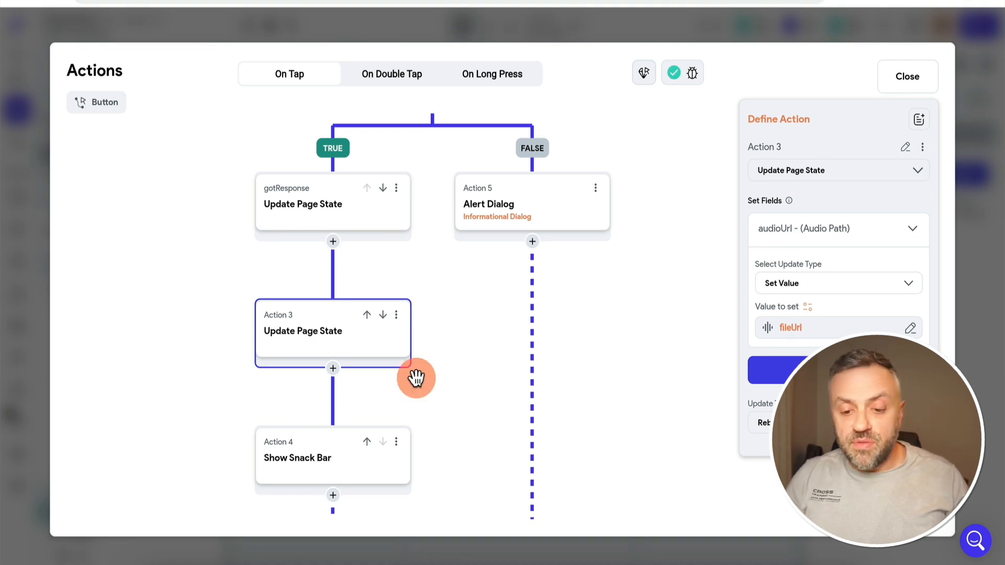
{"action": "scroll", "coordinate": [538, 352], "scroll_direction": "down", "scroll_amount": 2}
{"action": "left_click", "coordinate": [298, 356]}
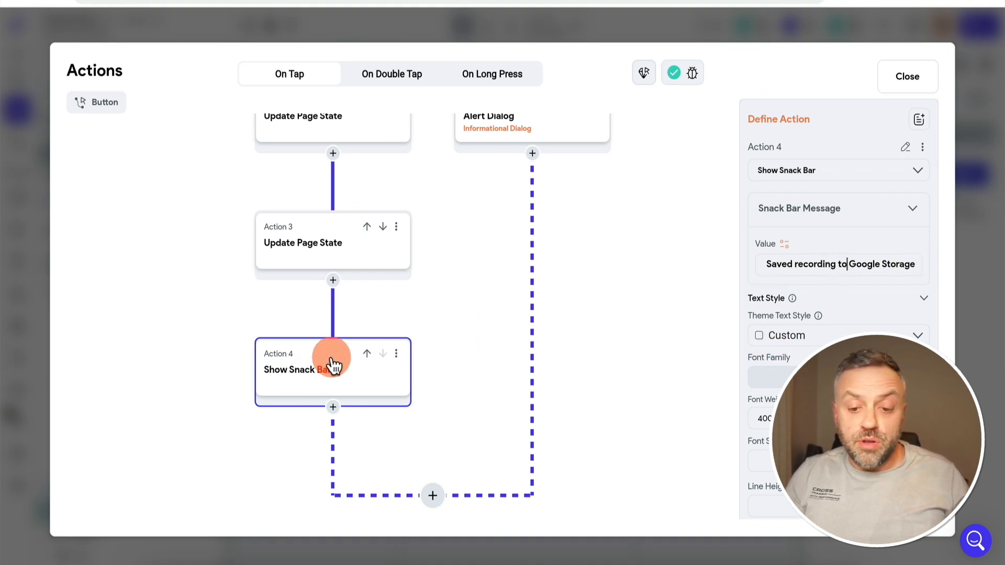
{"action": "left_click_drag", "start_coordinate": [226, 362], "coordinate": [197, 354]}
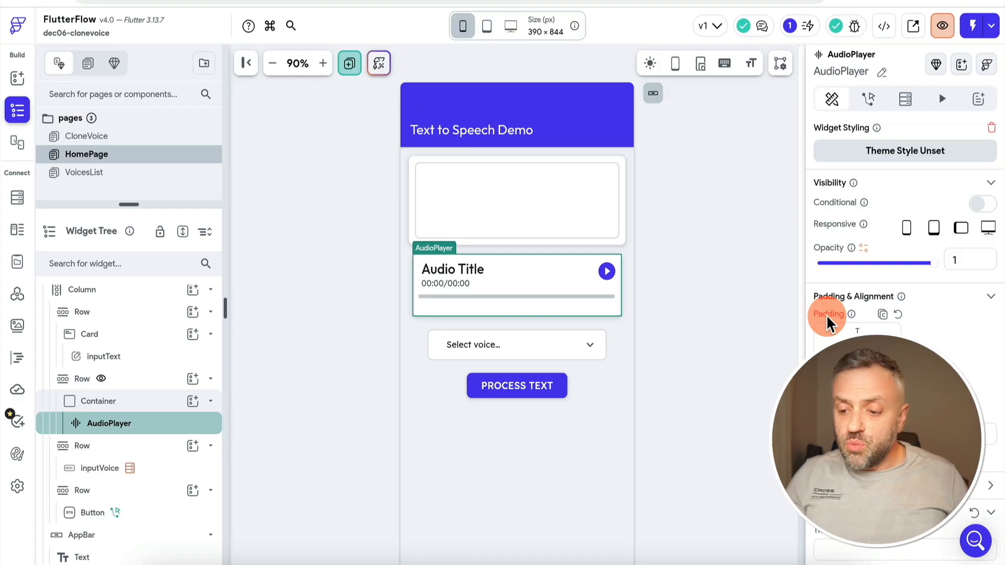
Examine the AudioPlayer's audio path and the PROCESS TEXT button's action that updates the audioUrl page state.
{"action": "scroll", "coordinate": [827, 322], "scroll_direction": "down", "scroll_amount": 6}
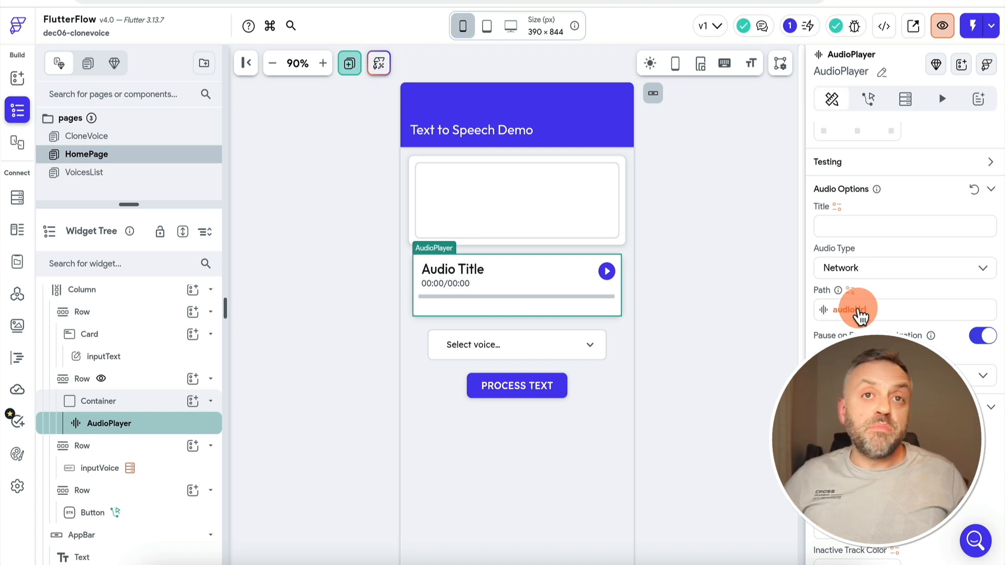
{"action": "left_click", "coordinate": [531, 394]}
{"action": "left_click", "coordinate": [953, 179]}
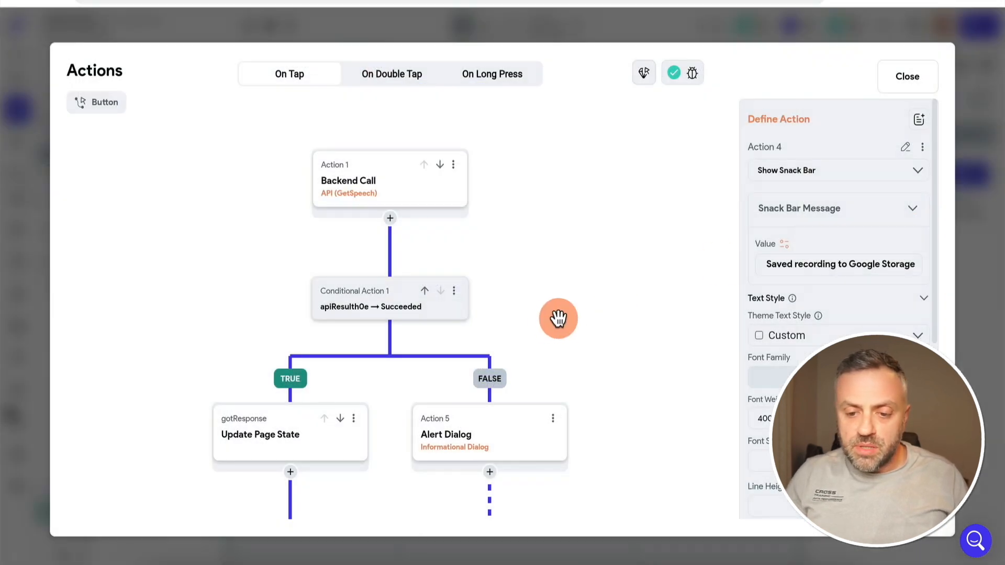
{"action": "scroll", "coordinate": [549, 319], "scroll_direction": "down", "scroll_amount": 5}
{"action": "left_click", "coordinate": [246, 263]}
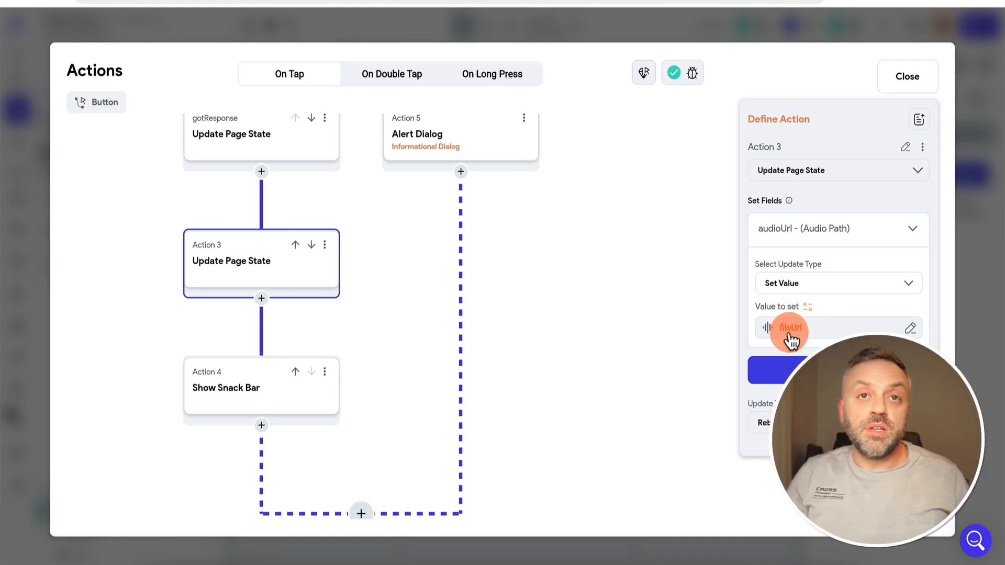
{"action": "left_click", "coordinate": [985, 338]}
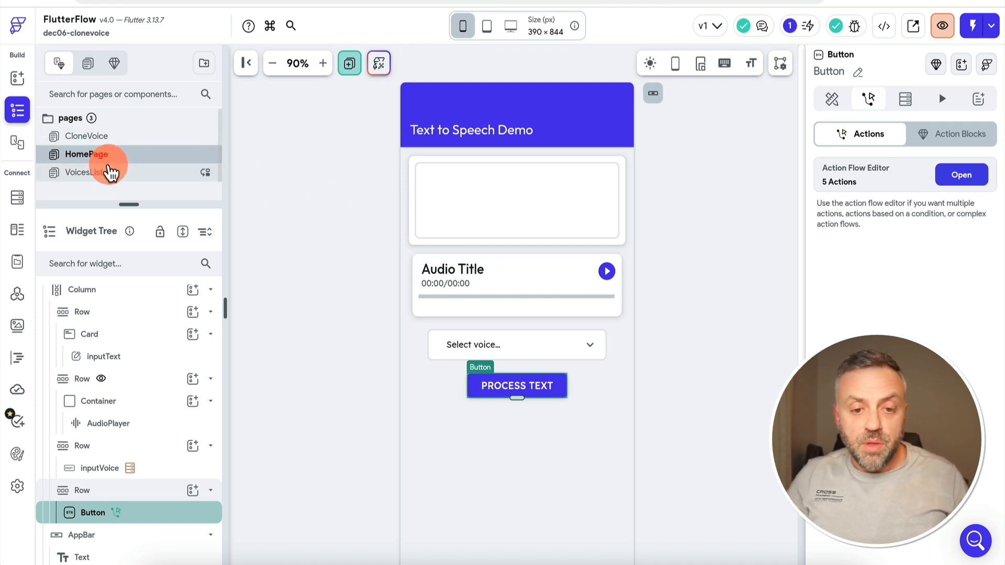
Open the VoicesList page and turn off viewing its loading widget in the UI builder.
{"action": "left_click", "coordinate": [114, 176]}
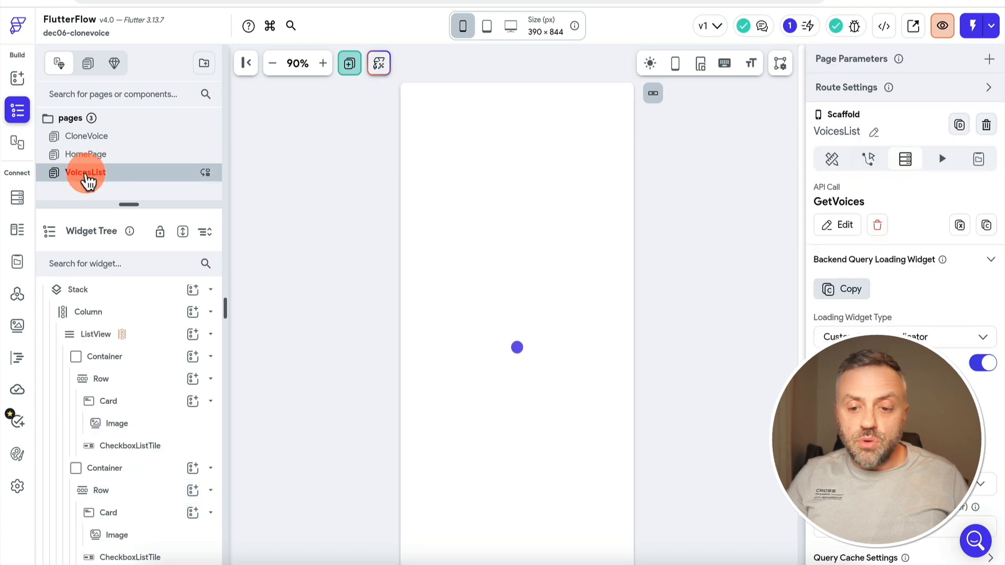
{"action": "left_click", "coordinate": [548, 275]}
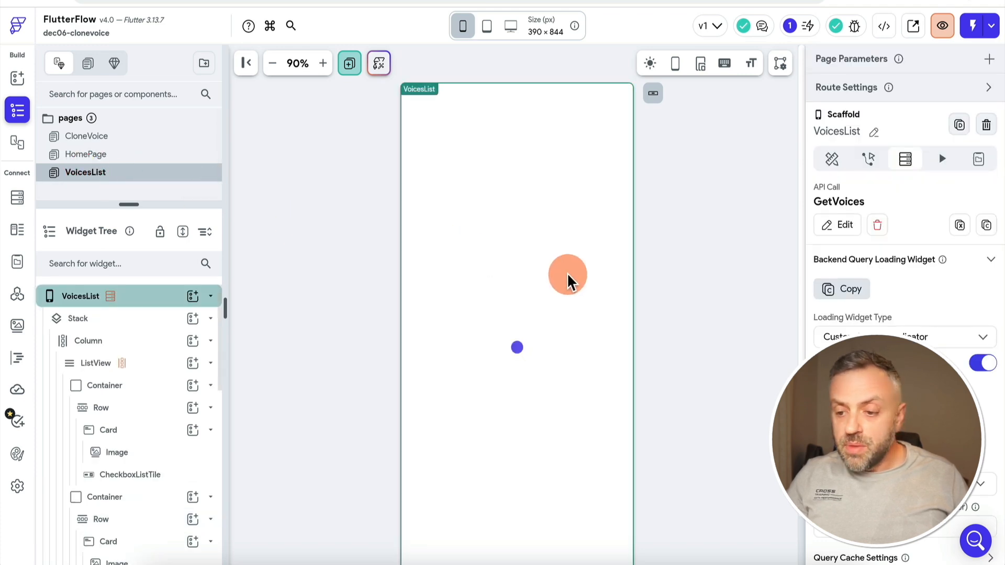
{"action": "scroll", "coordinate": [942, 325], "scroll_direction": "down", "scroll_amount": 1}
{"action": "left_click", "coordinate": [980, 315]}
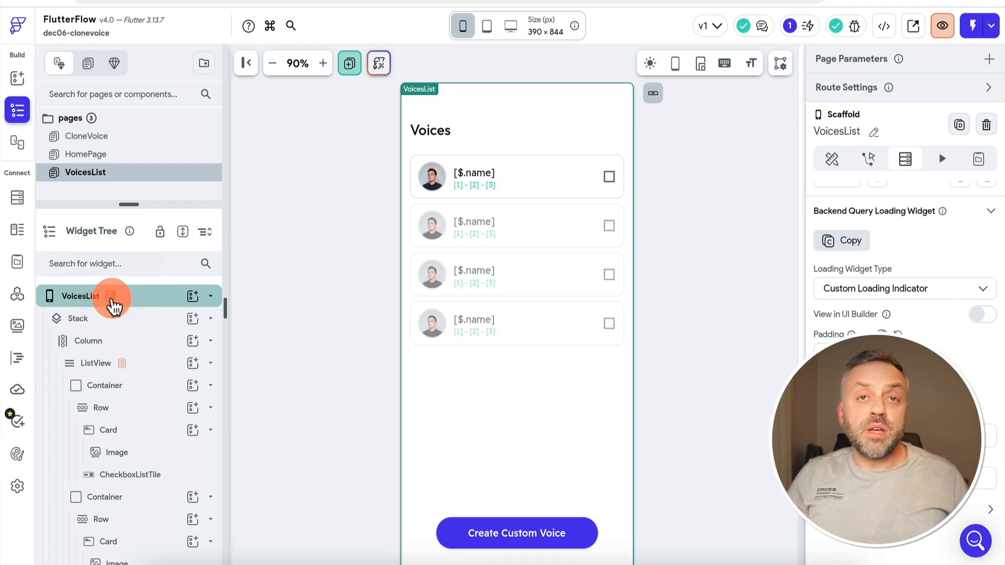
Inspect the VoicesList page's backend query and the variable that generates the ListView's children.
{"action": "scroll", "coordinate": [874, 238], "scroll_direction": "up", "scroll_amount": 1}
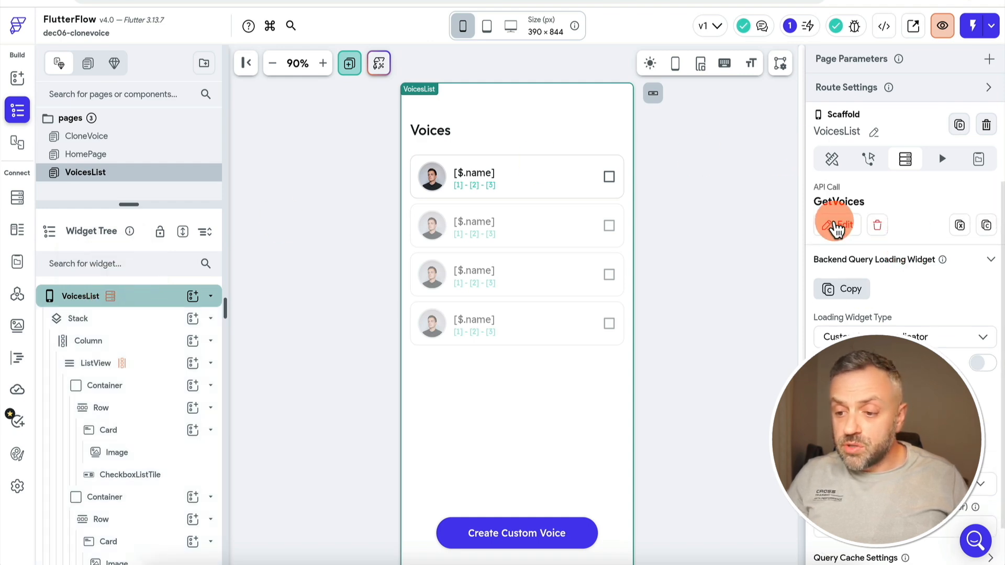
{"action": "left_click", "coordinate": [837, 227]}
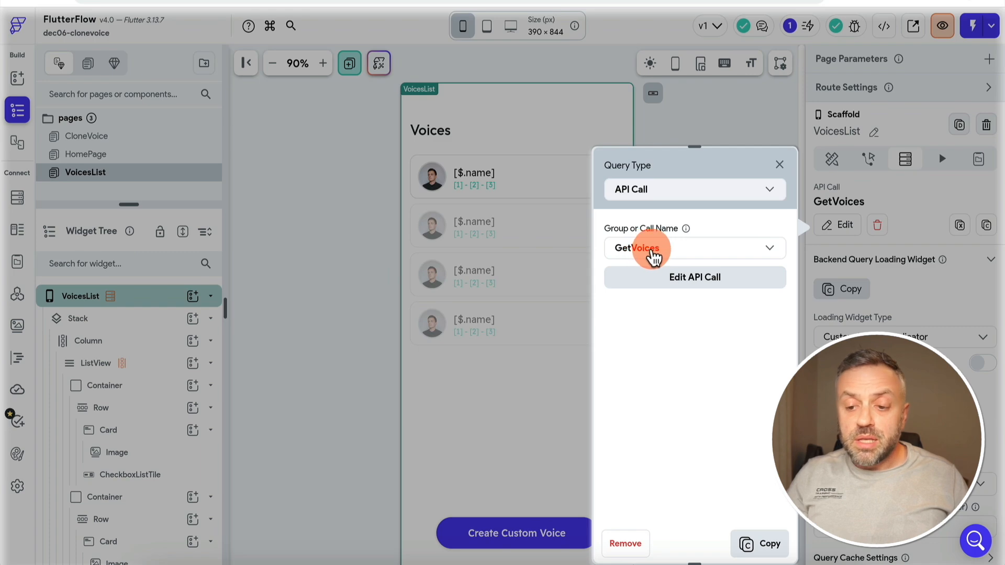
{"action": "left_click", "coordinate": [779, 164]}
{"action": "left_click", "coordinate": [151, 374]}
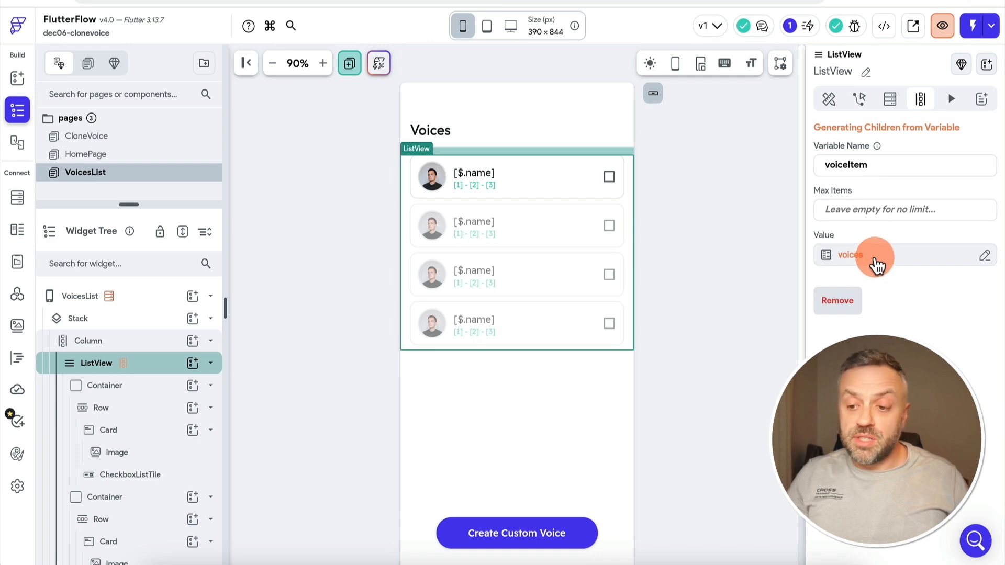
{"action": "left_click", "coordinate": [876, 265]}
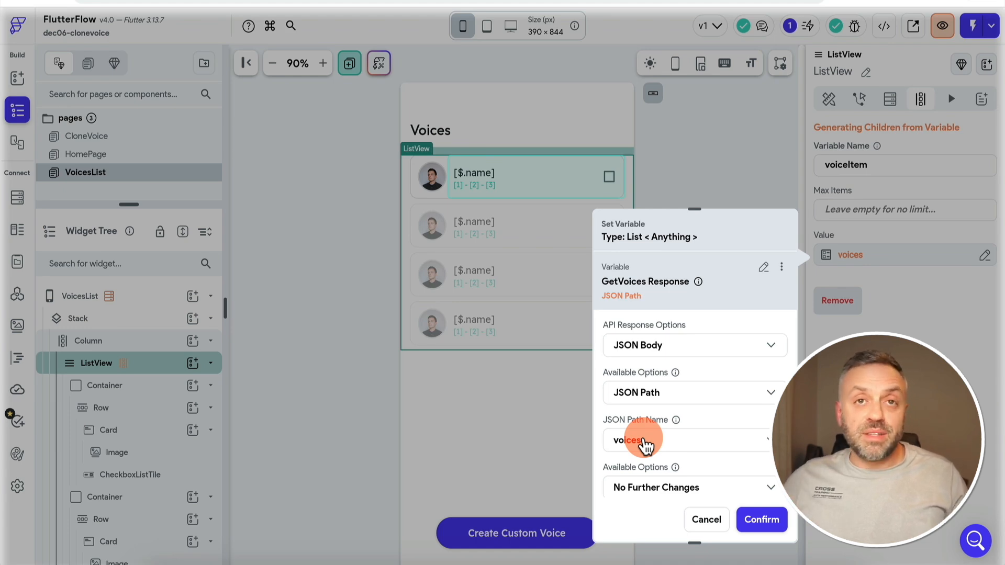
{"action": "left_click", "coordinate": [708, 519]}
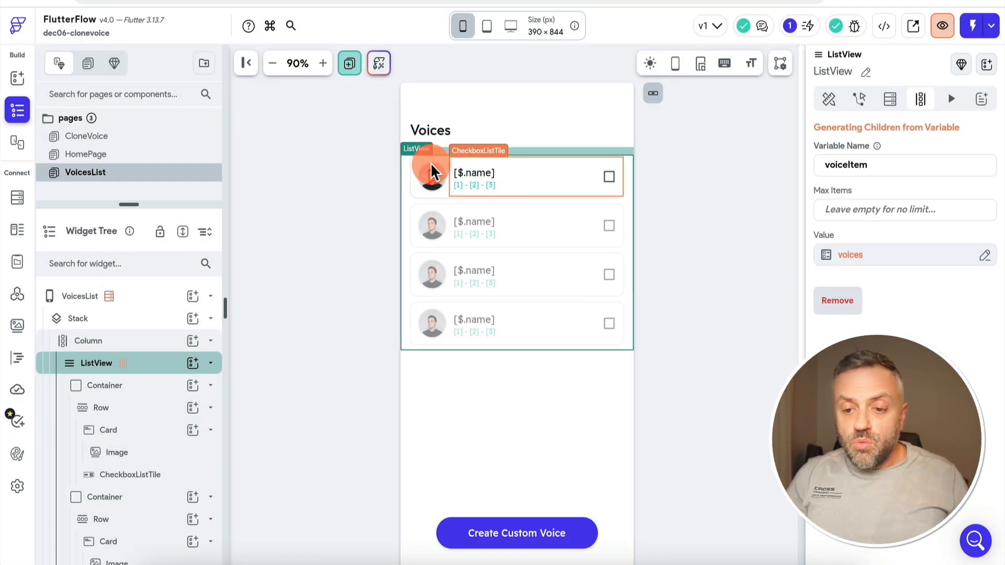
Examine the first CheckboxListTile's title and the combined text variables that make up its subtitle.
{"action": "left_click", "coordinate": [473, 178]}
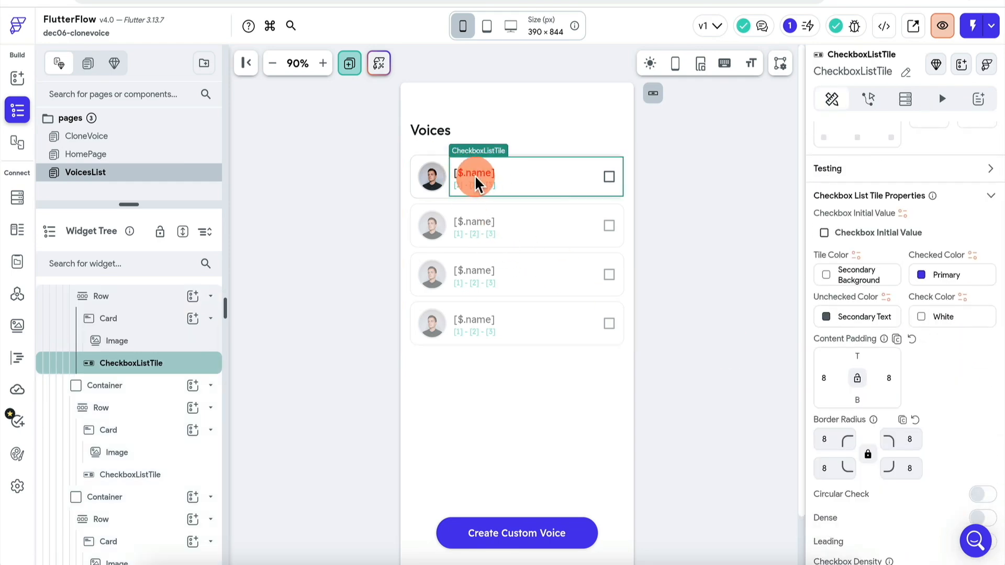
{"action": "scroll", "coordinate": [869, 262], "scroll_direction": "down", "scroll_amount": 6}
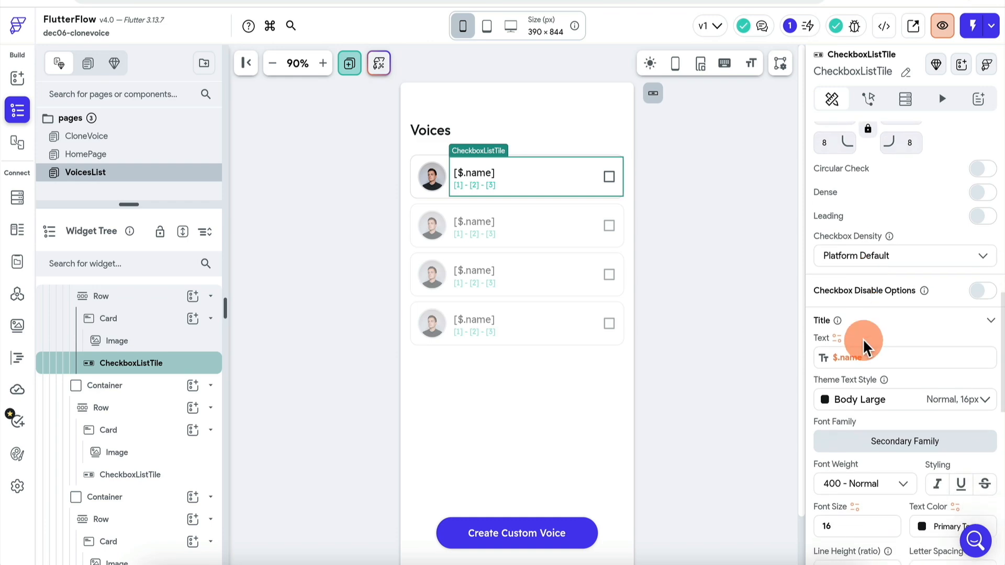
{"action": "scroll", "coordinate": [856, 366], "scroll_direction": "down", "scroll_amount": 9}
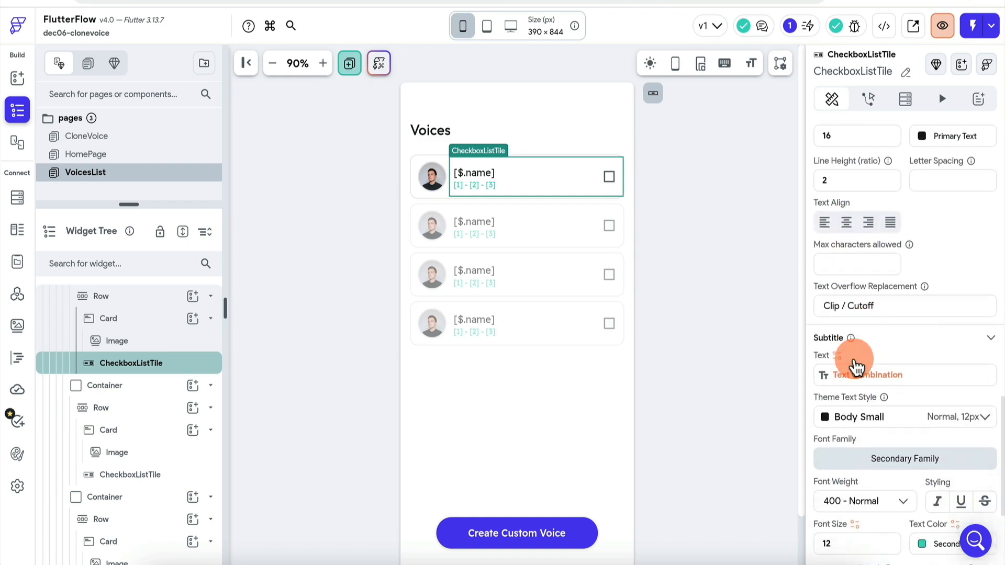
{"action": "left_click", "coordinate": [875, 315]}
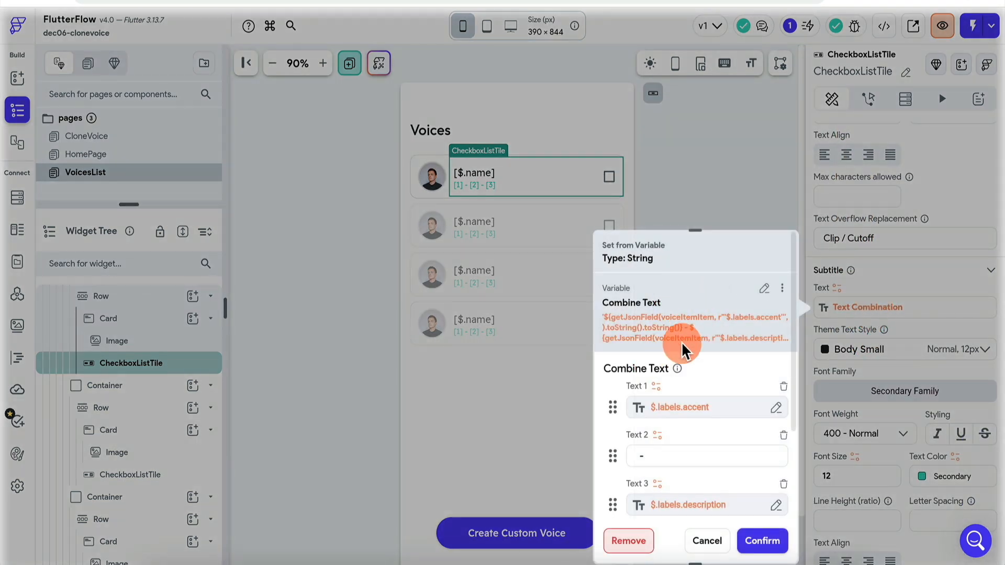
{"action": "scroll", "coordinate": [683, 350], "scroll_direction": "down", "scroll_amount": 5}
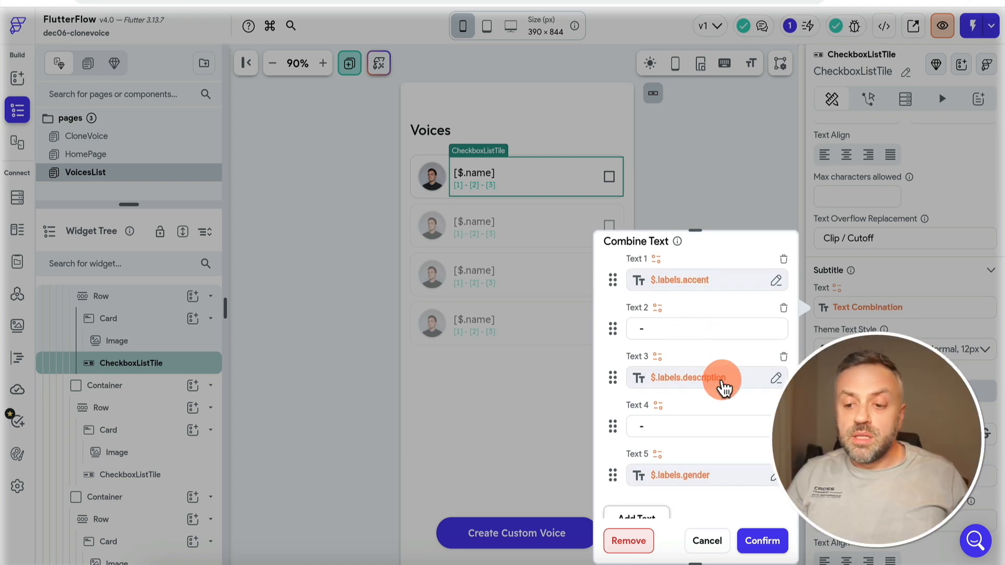
{"action": "scroll", "coordinate": [705, 473], "scroll_direction": "down", "scroll_amount": 1}
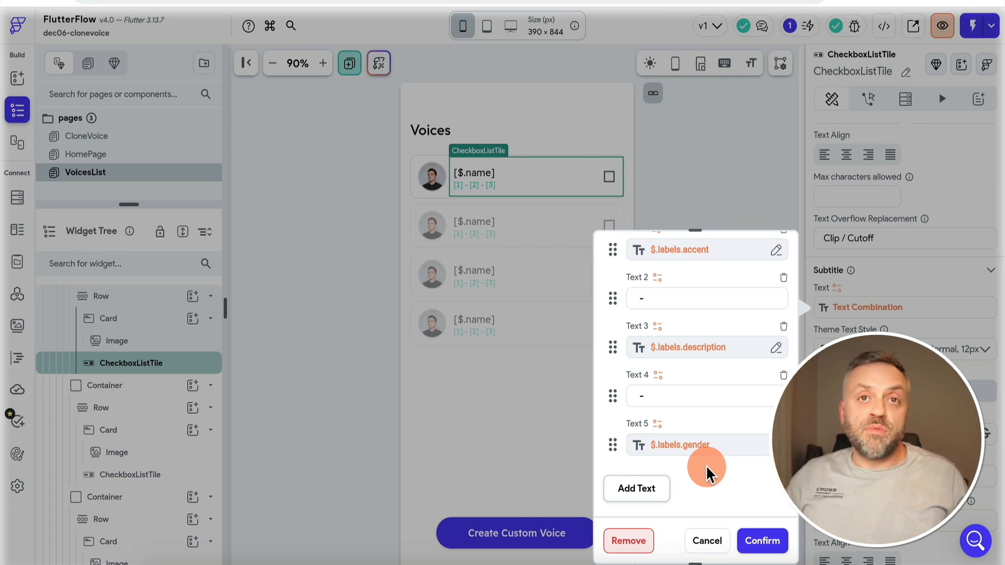
{"action": "left_click", "coordinate": [706, 541]}
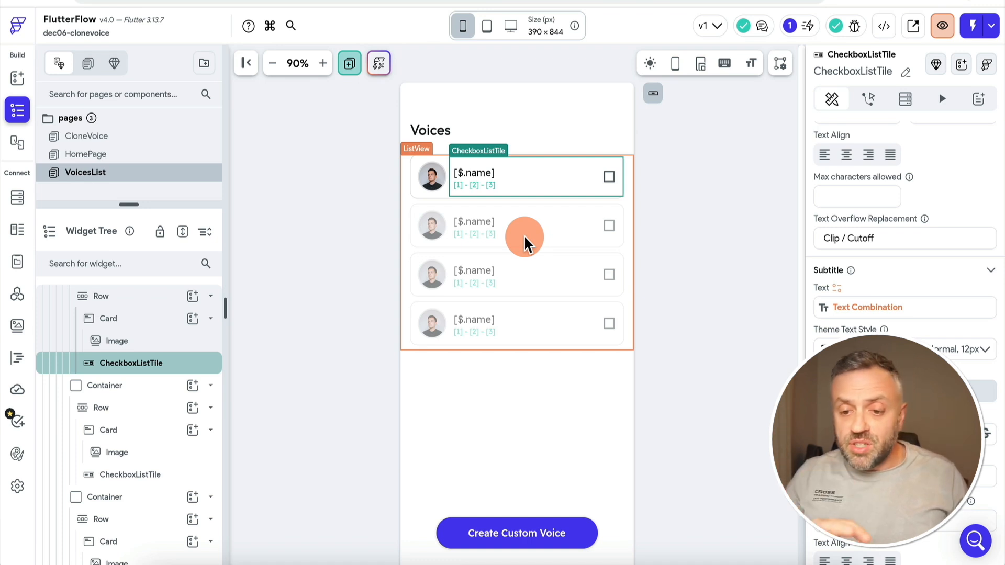
Inspect the tap action of the Create Custom Voice button on the VoicesList page.
{"action": "scroll", "coordinate": [317, 404], "scroll_direction": "down", "scroll_amount": 3}
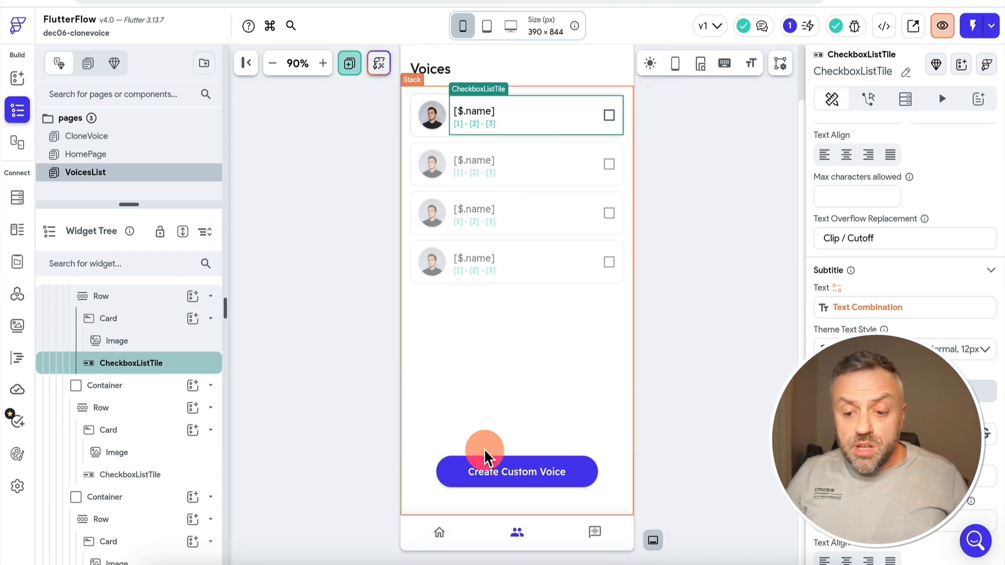
{"action": "left_click", "coordinate": [499, 478]}
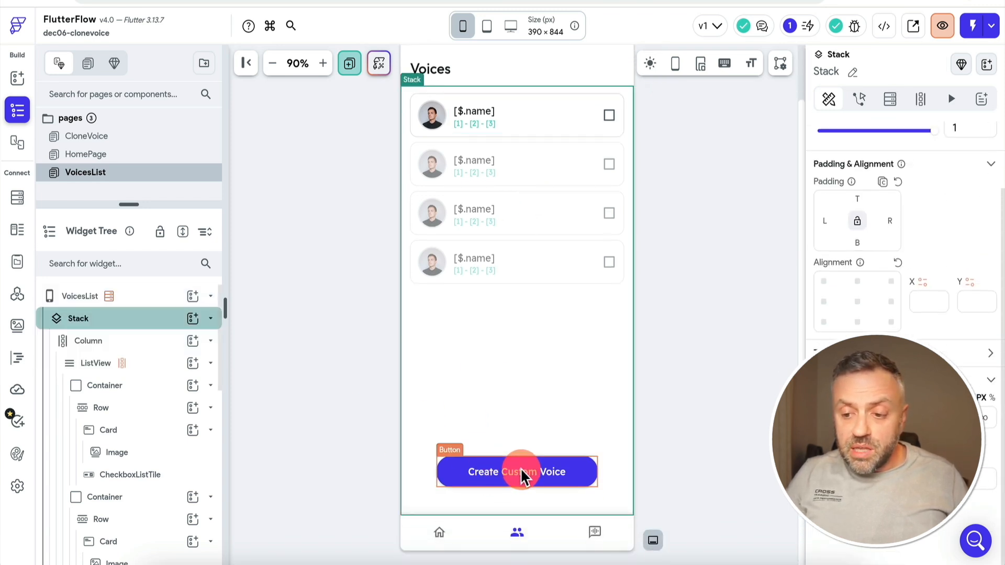
{"action": "left_click", "coordinate": [533, 476]}
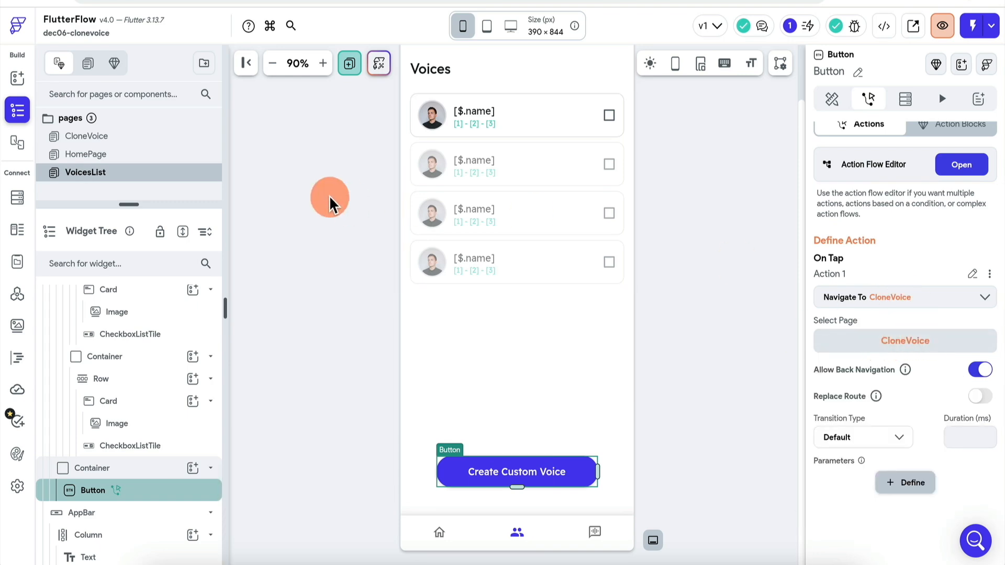
Open the CloneVoice page and inspect its cloud upload image and CLONE VOICE button.
{"action": "left_click", "coordinate": [136, 138]}
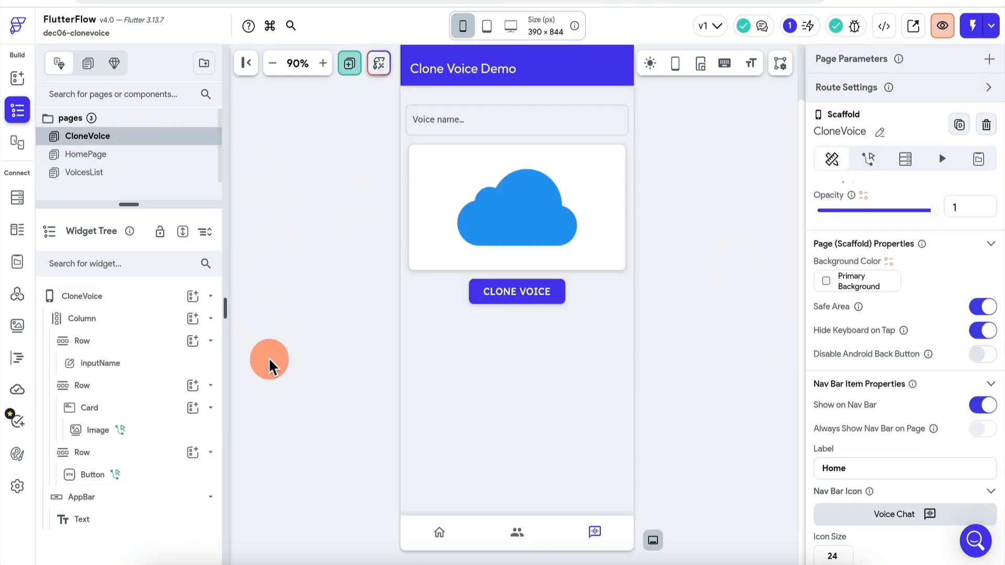
{"action": "left_click", "coordinate": [515, 212]}
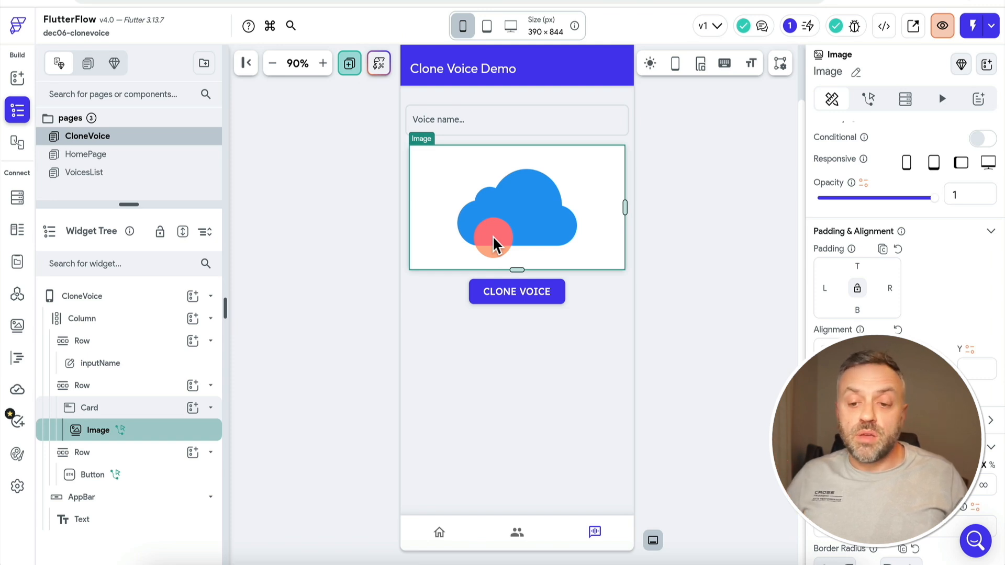
{"action": "left_click", "coordinate": [519, 297]}
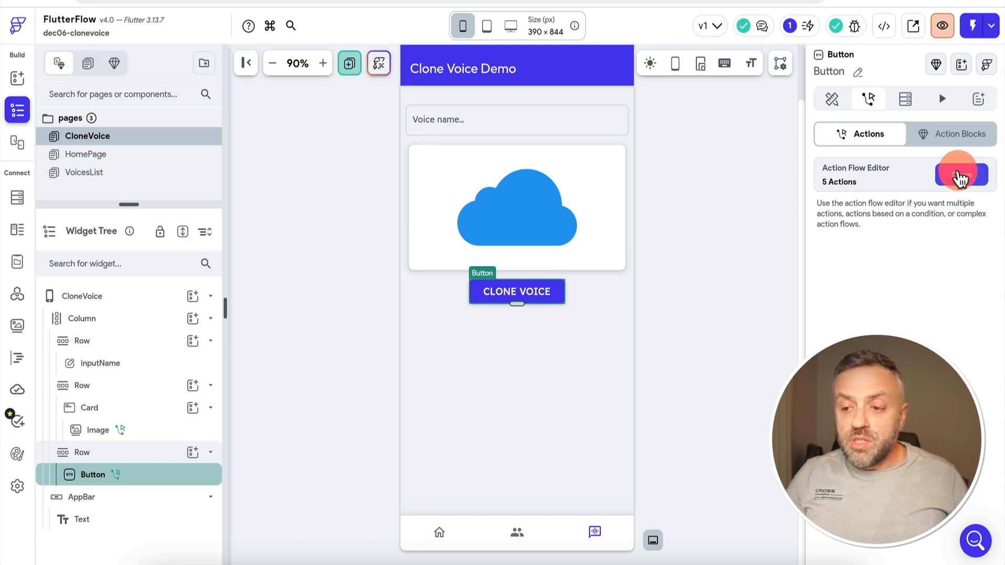
Examine the name and files variables passed to the CloneVoice API call in the CLONE VOICE button's action flow.
{"action": "left_click", "coordinate": [959, 176]}
{"action": "scroll", "coordinate": [253, 269], "scroll_direction": "down", "scroll_amount": 1}
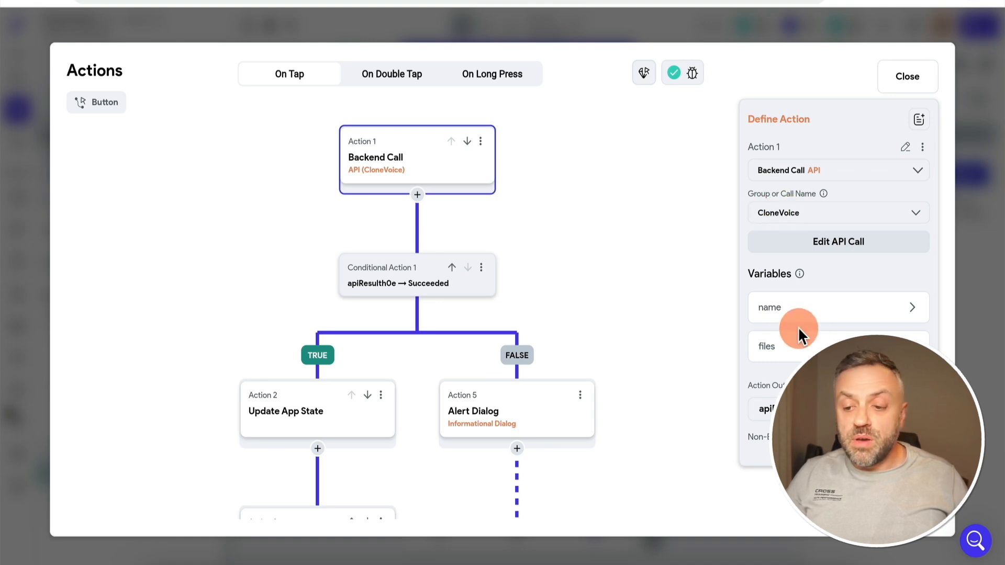
{"action": "left_click", "coordinate": [787, 314]}
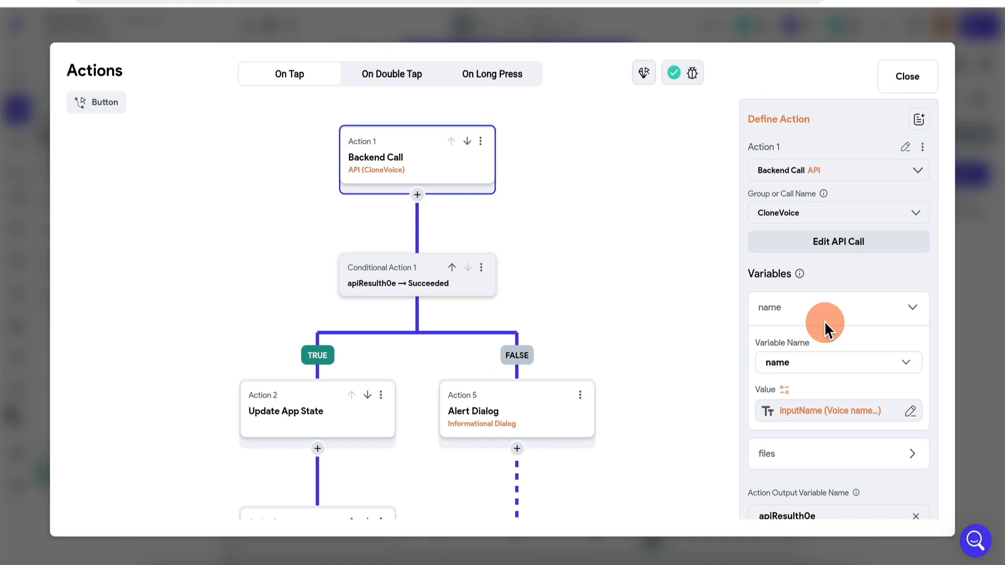
{"action": "left_click", "coordinate": [794, 456]}
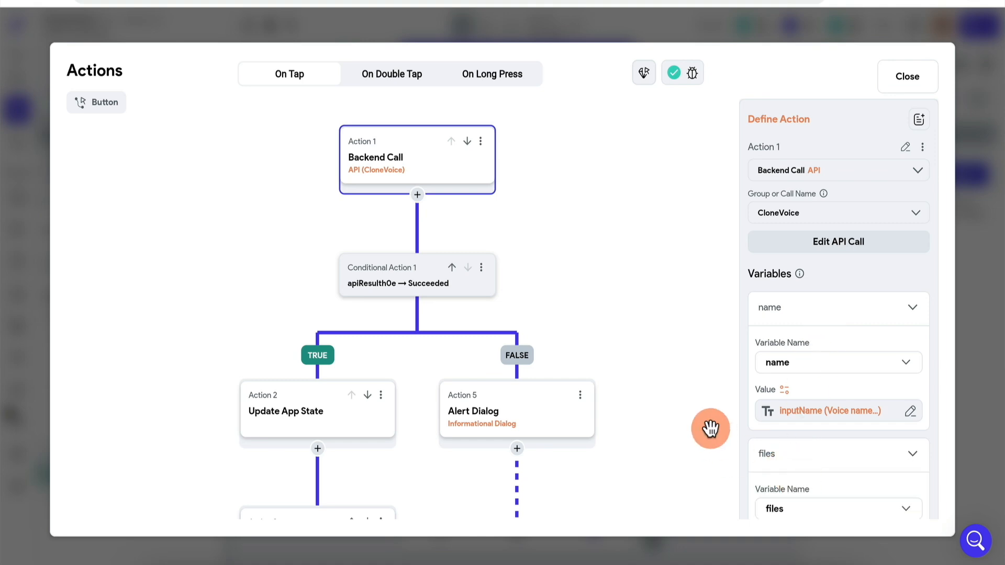
{"action": "scroll", "coordinate": [774, 445], "scroll_direction": "down", "scroll_amount": 3}
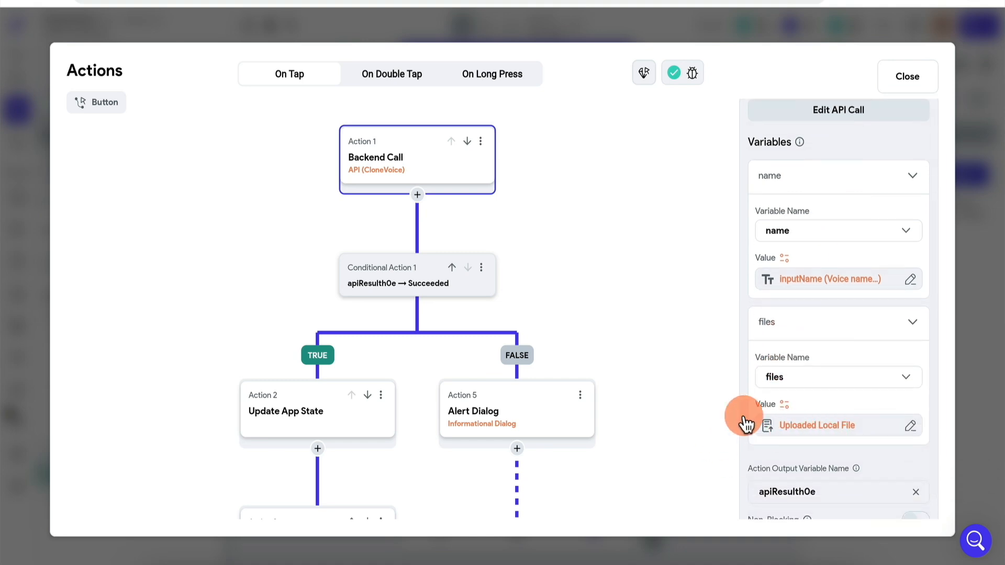
{"action": "left_click", "coordinate": [976, 254]}
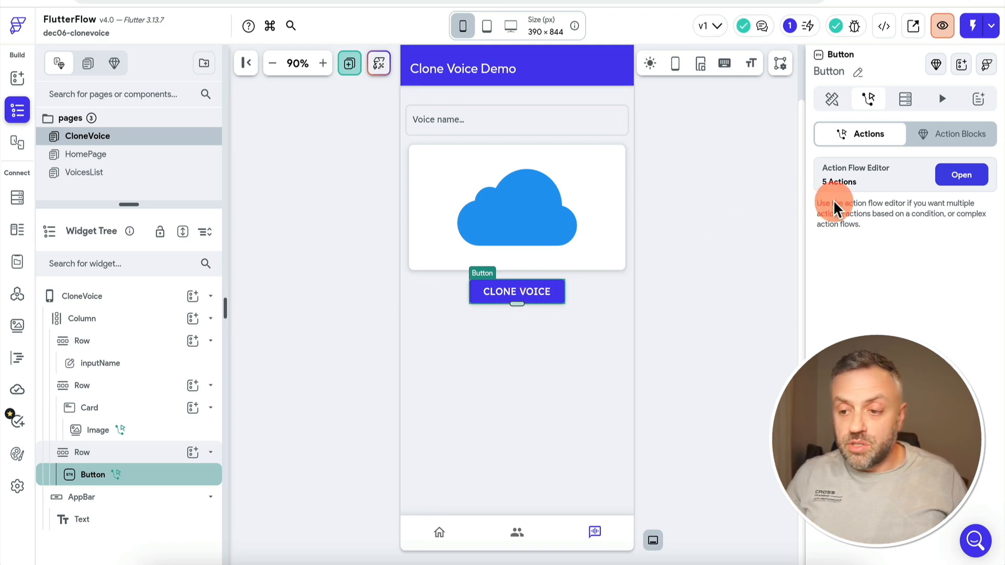
Reopen the CLONE VOICE button's action flow and inspect the value source of the backend call's files variable.
{"action": "left_click", "coordinate": [962, 175]}
{"action": "left_click_drag", "start_coordinate": [224, 314], "coordinate": [244, 289]}
{"action": "left_click", "coordinate": [806, 347]}
{"action": "left_click", "coordinate": [801, 446]}
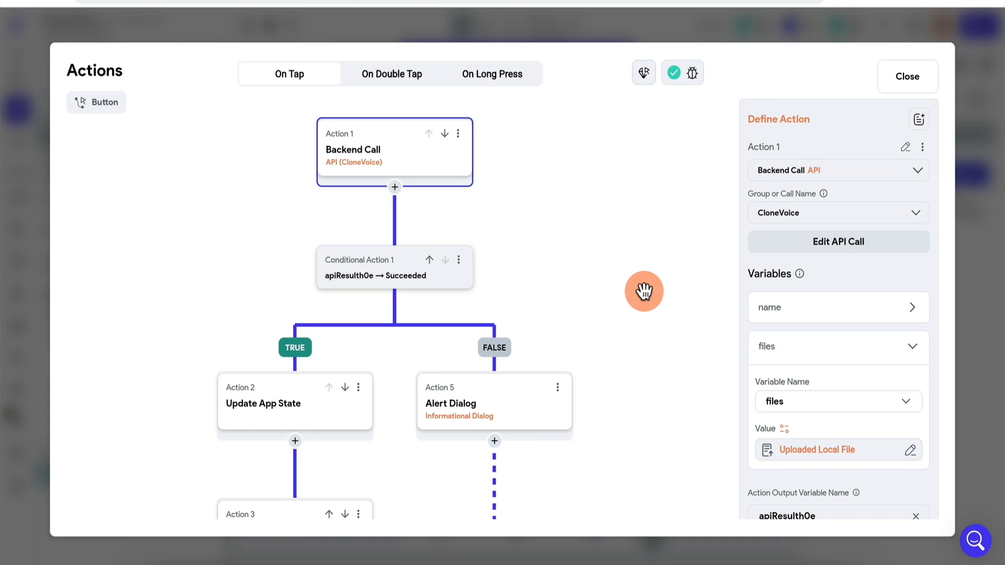
Remove the Update App State action from the TRUE branch and review the Voice ID alert dialog and the navigation to HomePage.
{"action": "left_click_drag", "start_coordinate": [557, 261], "coordinate": [620, 159]}
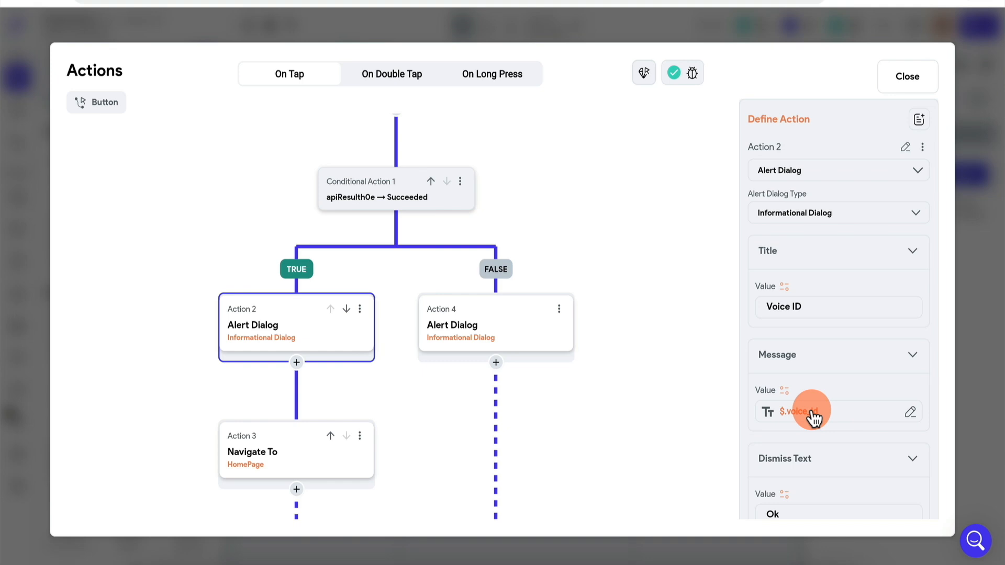
{"action": "left_click_drag", "start_coordinate": [612, 406], "coordinate": [630, 345]}
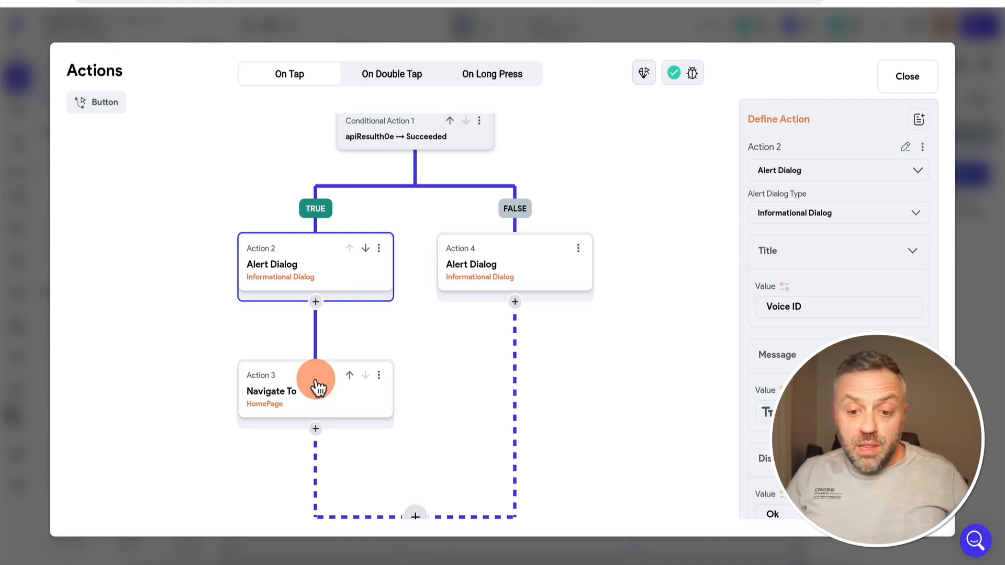
{"action": "left_click", "coordinate": [273, 402]}
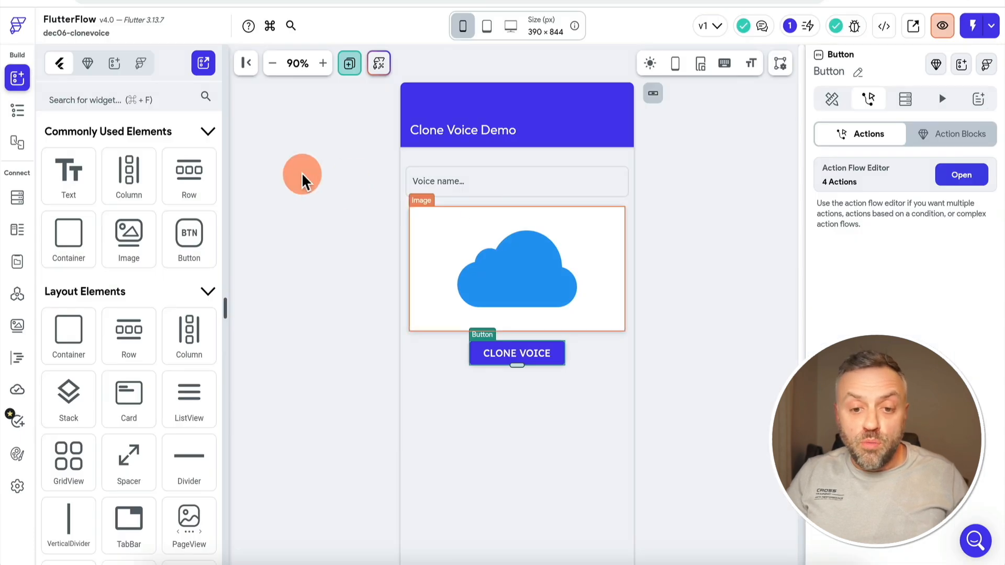
View the HomePage's inputVoice dropdown and return to the CloneVoice page.
{"action": "left_click", "coordinate": [478, 345]}
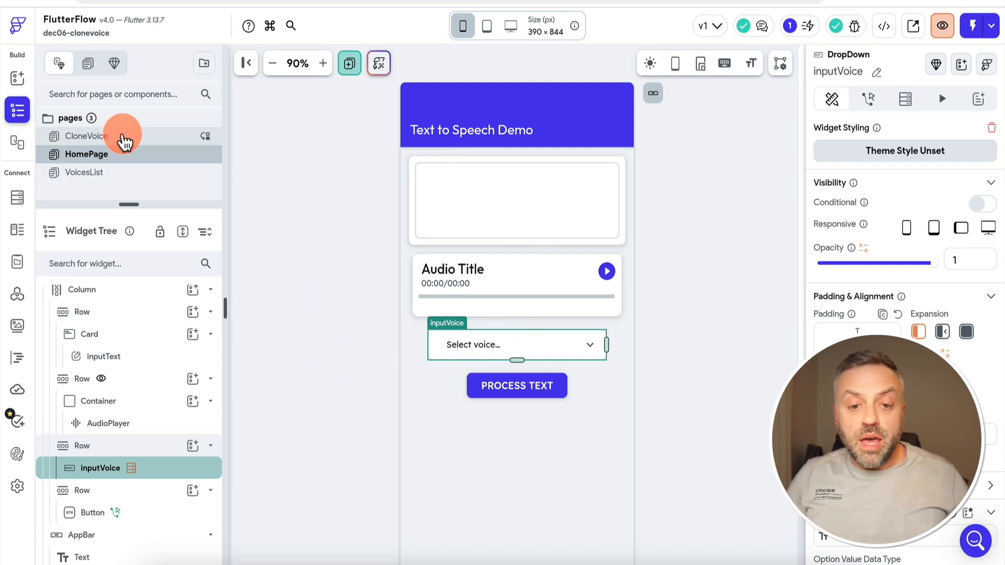
{"action": "left_click", "coordinate": [124, 136]}
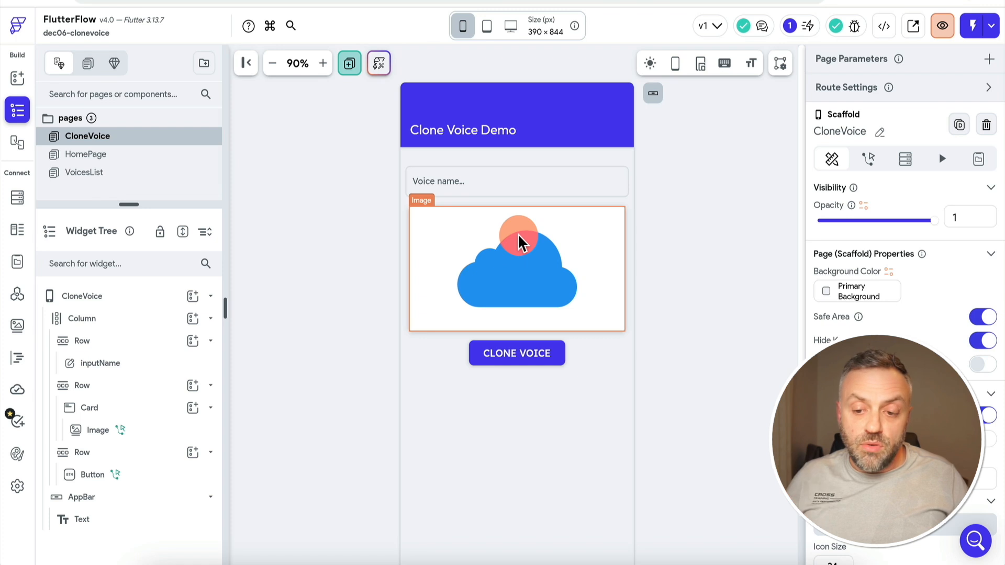